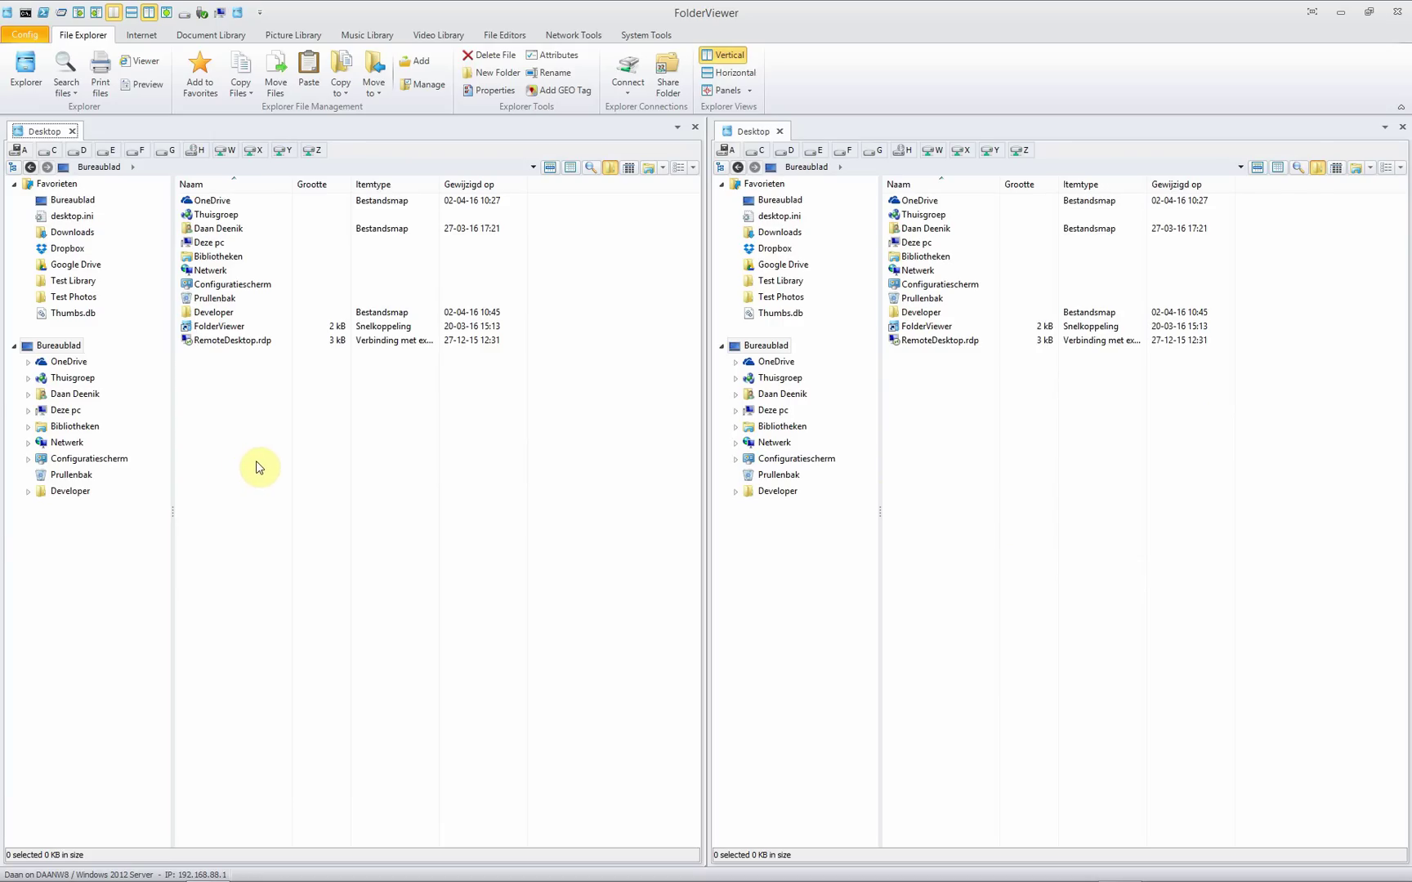
# - Show Data (F:) in a new left-pane tab and add a second Desktop tab on the right
pyautogui.click(25, 79)
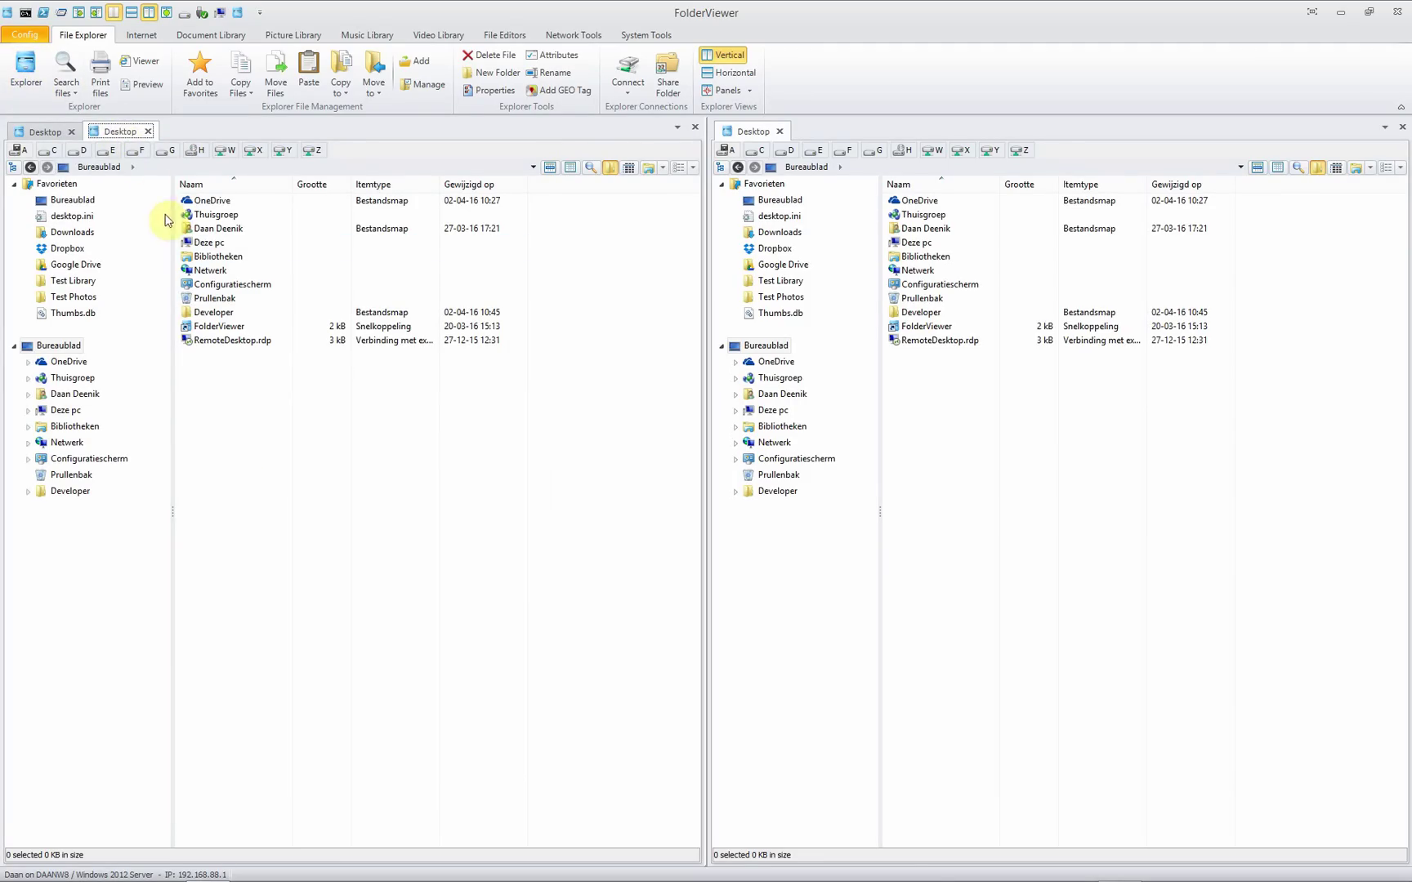
pyautogui.click(136, 149)
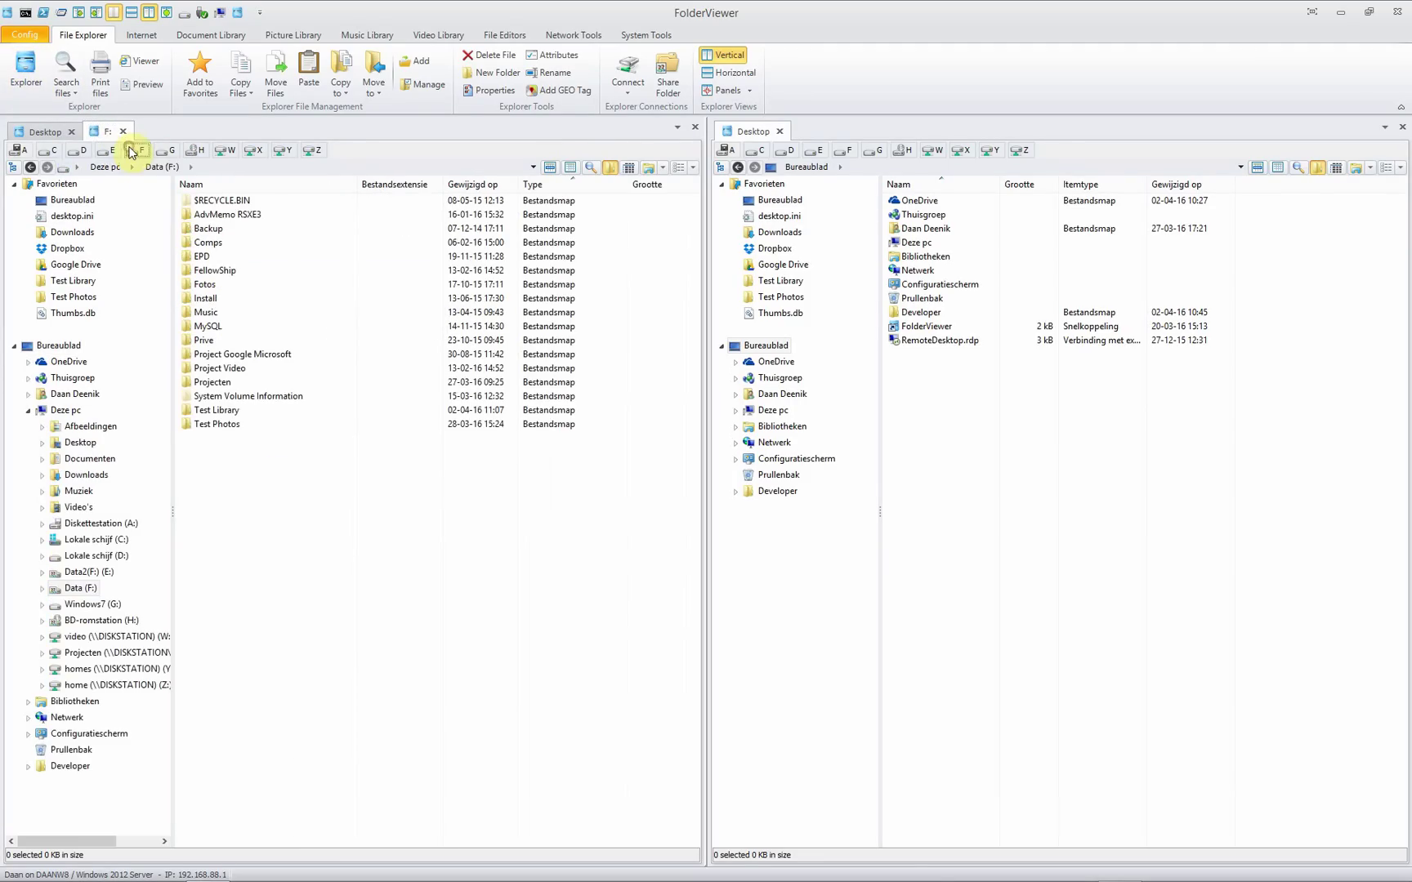
pyautogui.click(228, 472)
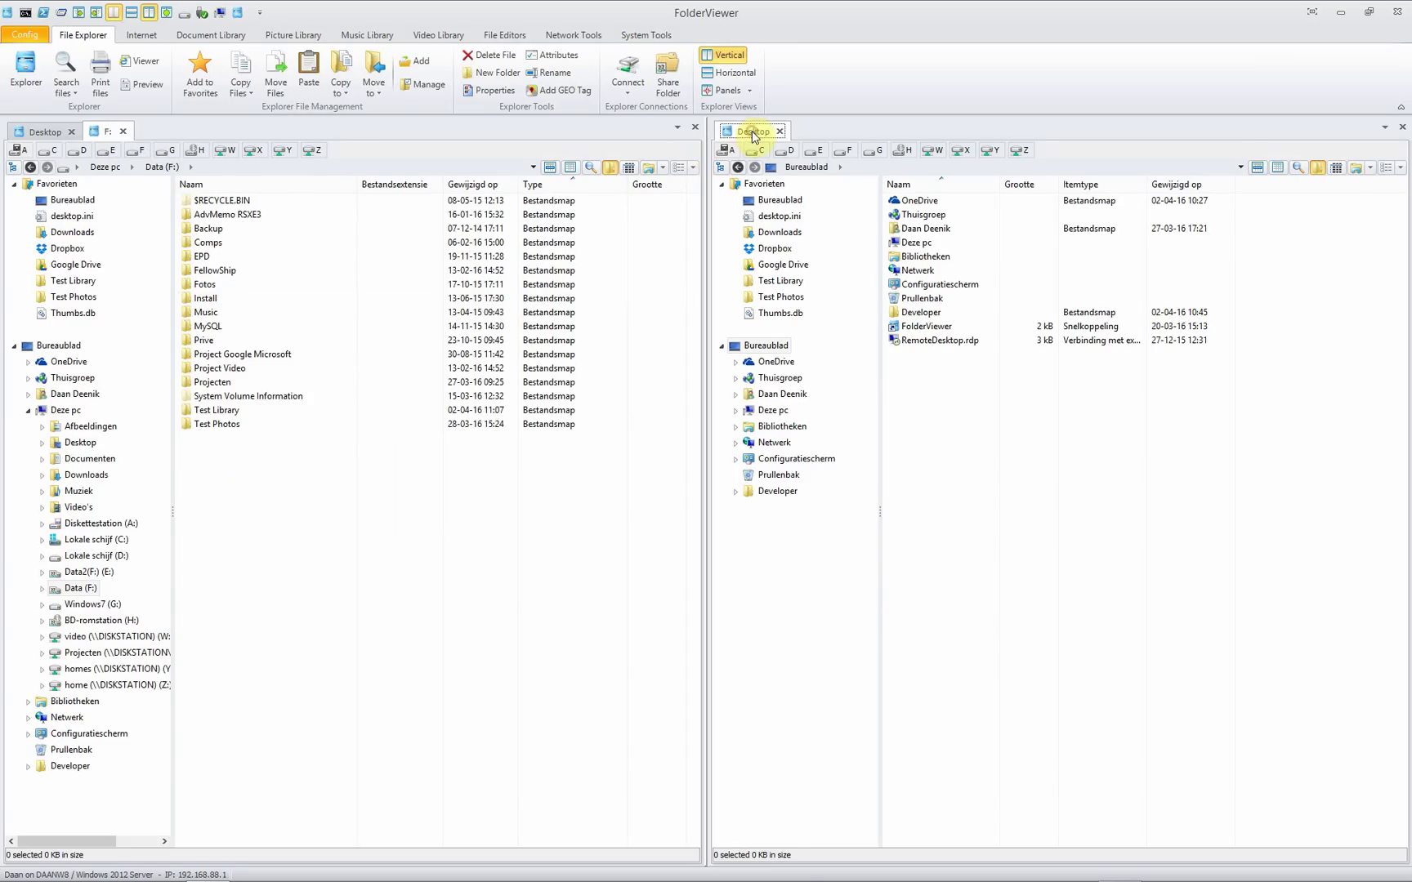
pyautogui.click(25, 78)
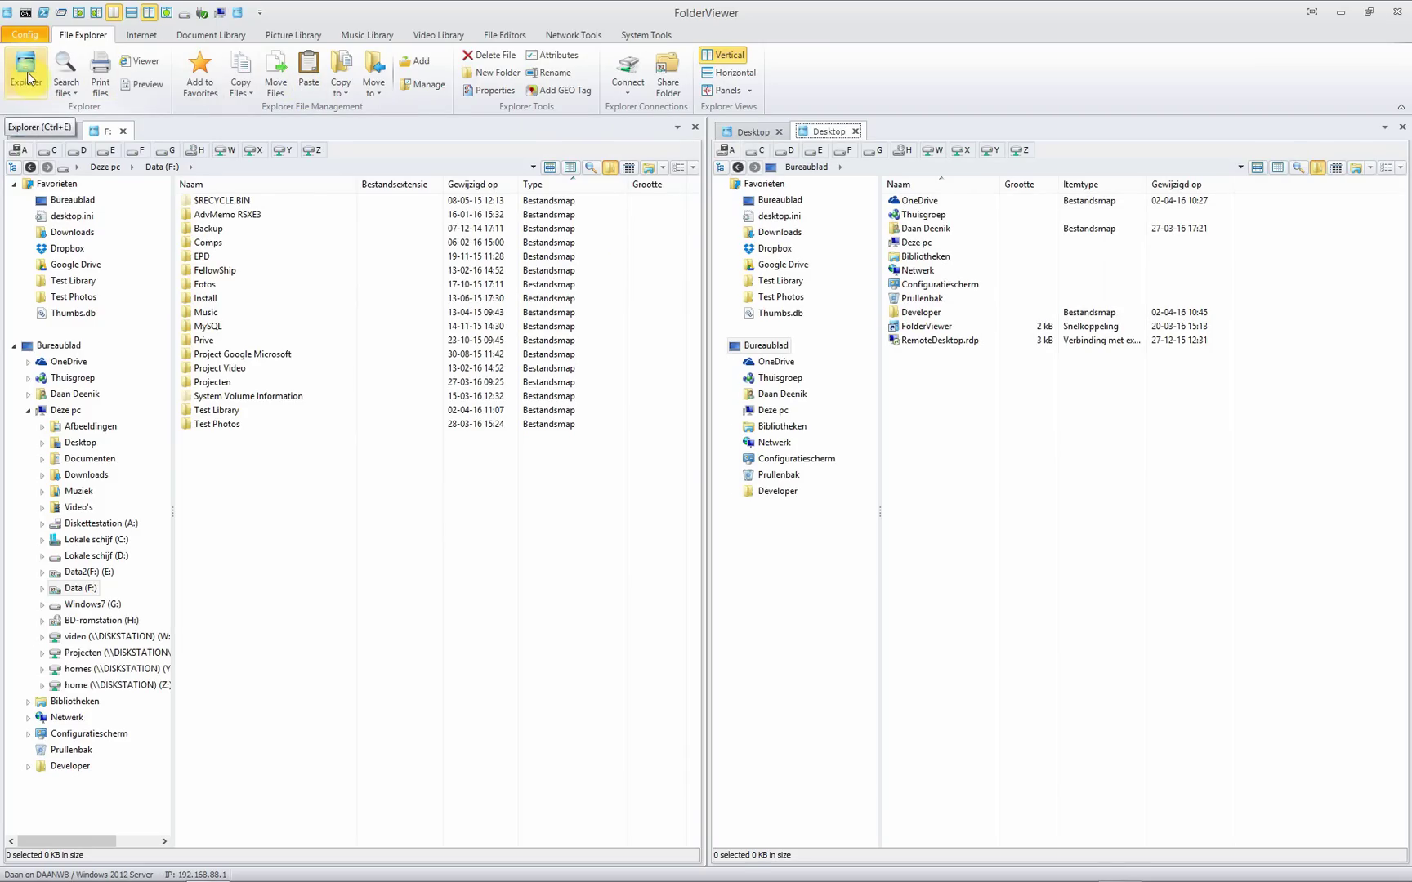
pyautogui.click(27, 79)
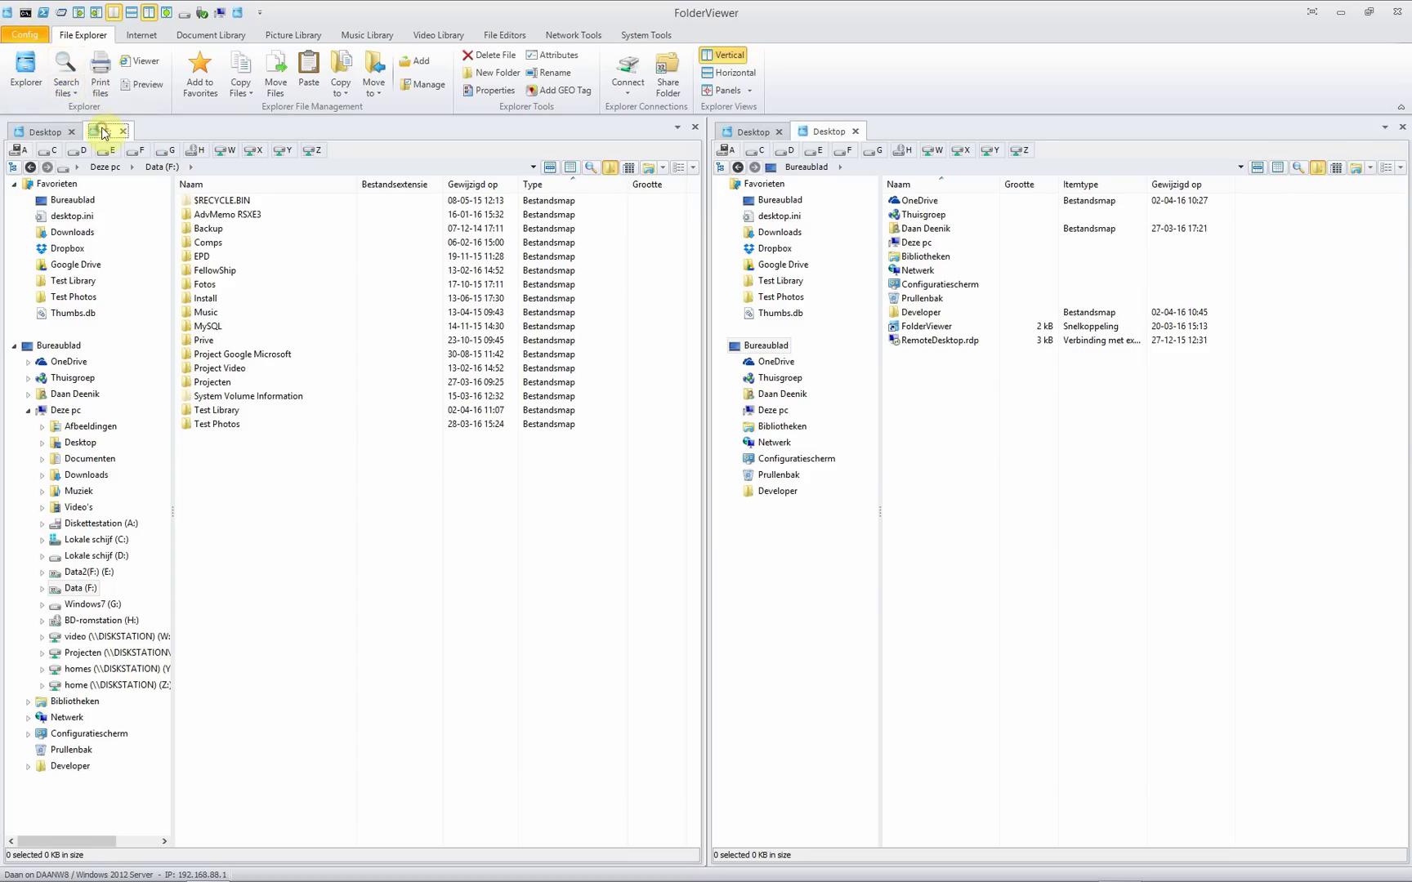
# - Run a file search with the saved *.pas;*.dfm pattern, finding 60 files
pyautogui.click(69, 72)
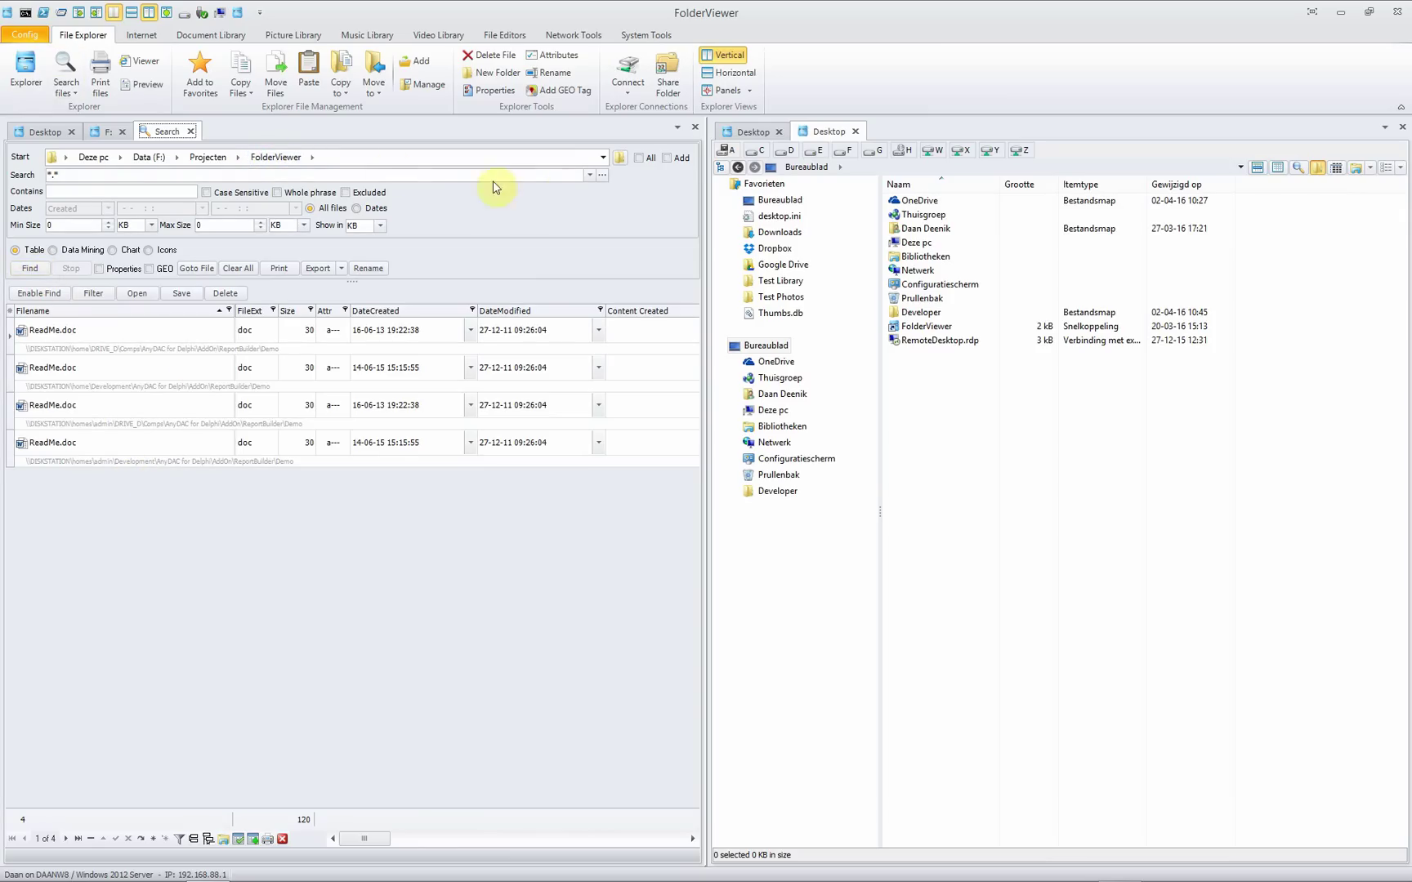
pyautogui.click(589, 176)
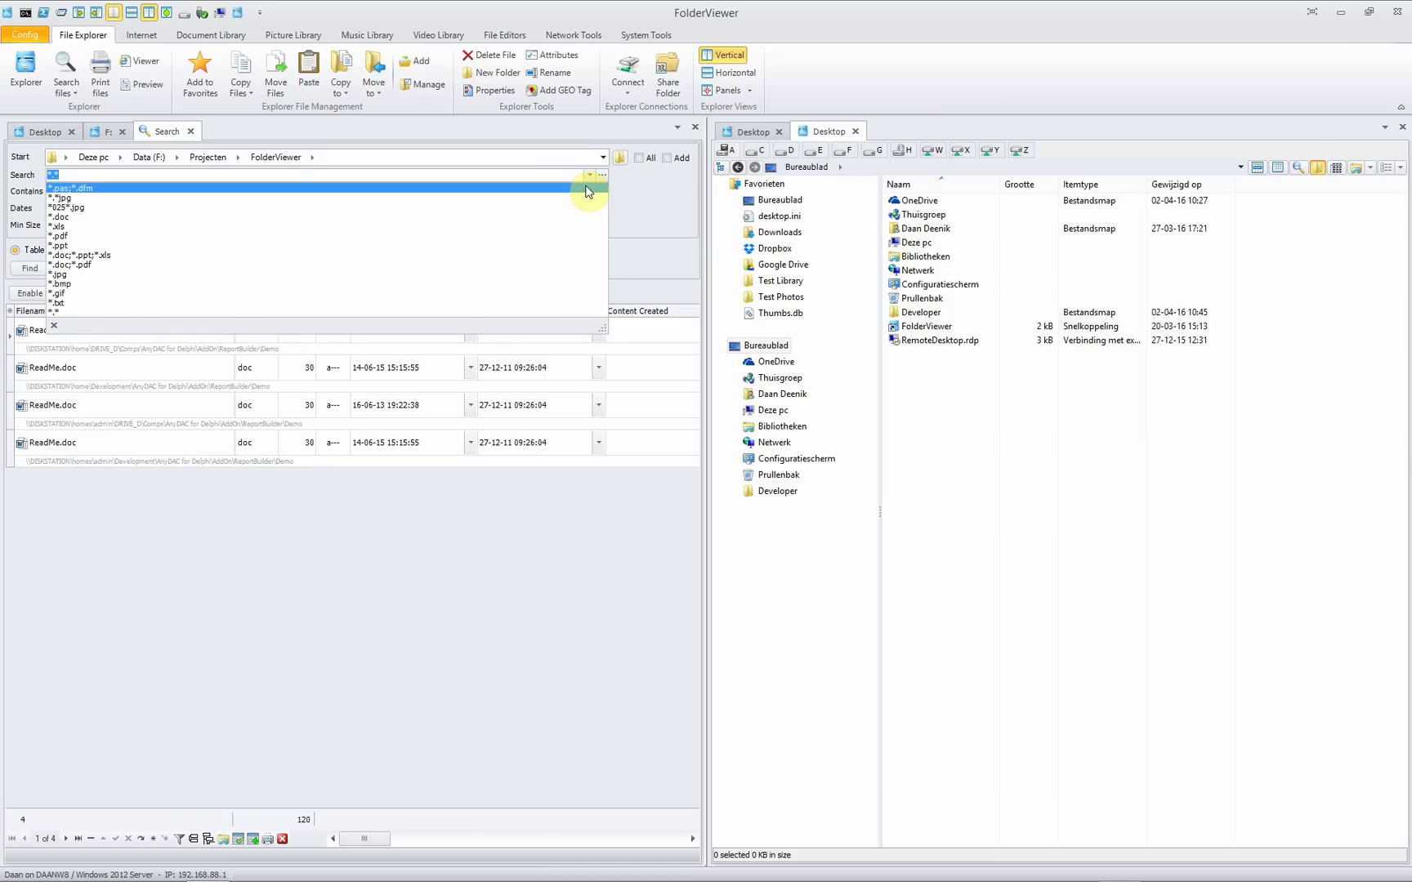
pyautogui.click(585, 188)
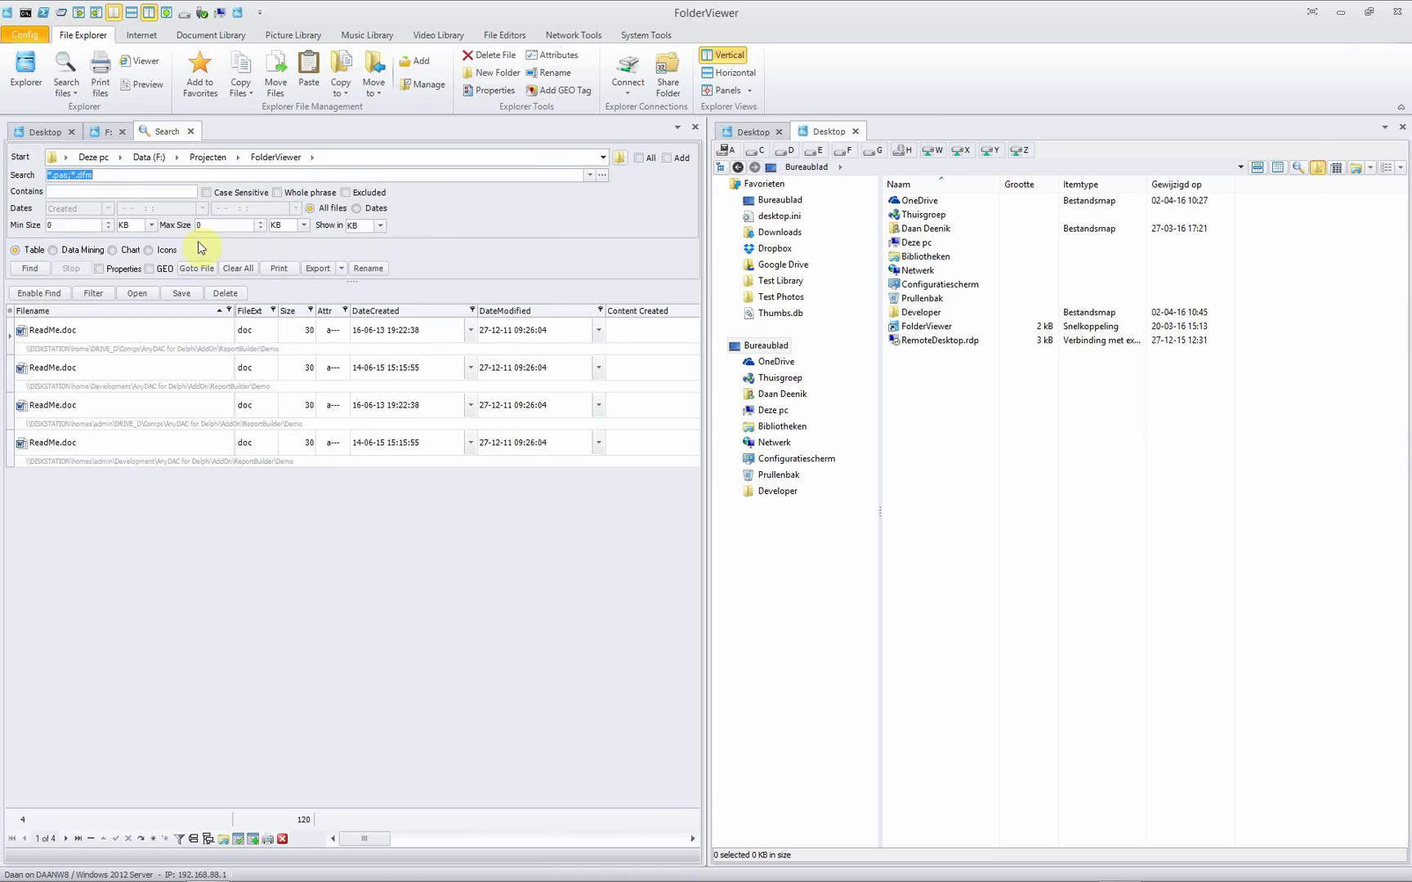
pyautogui.click(23, 272)
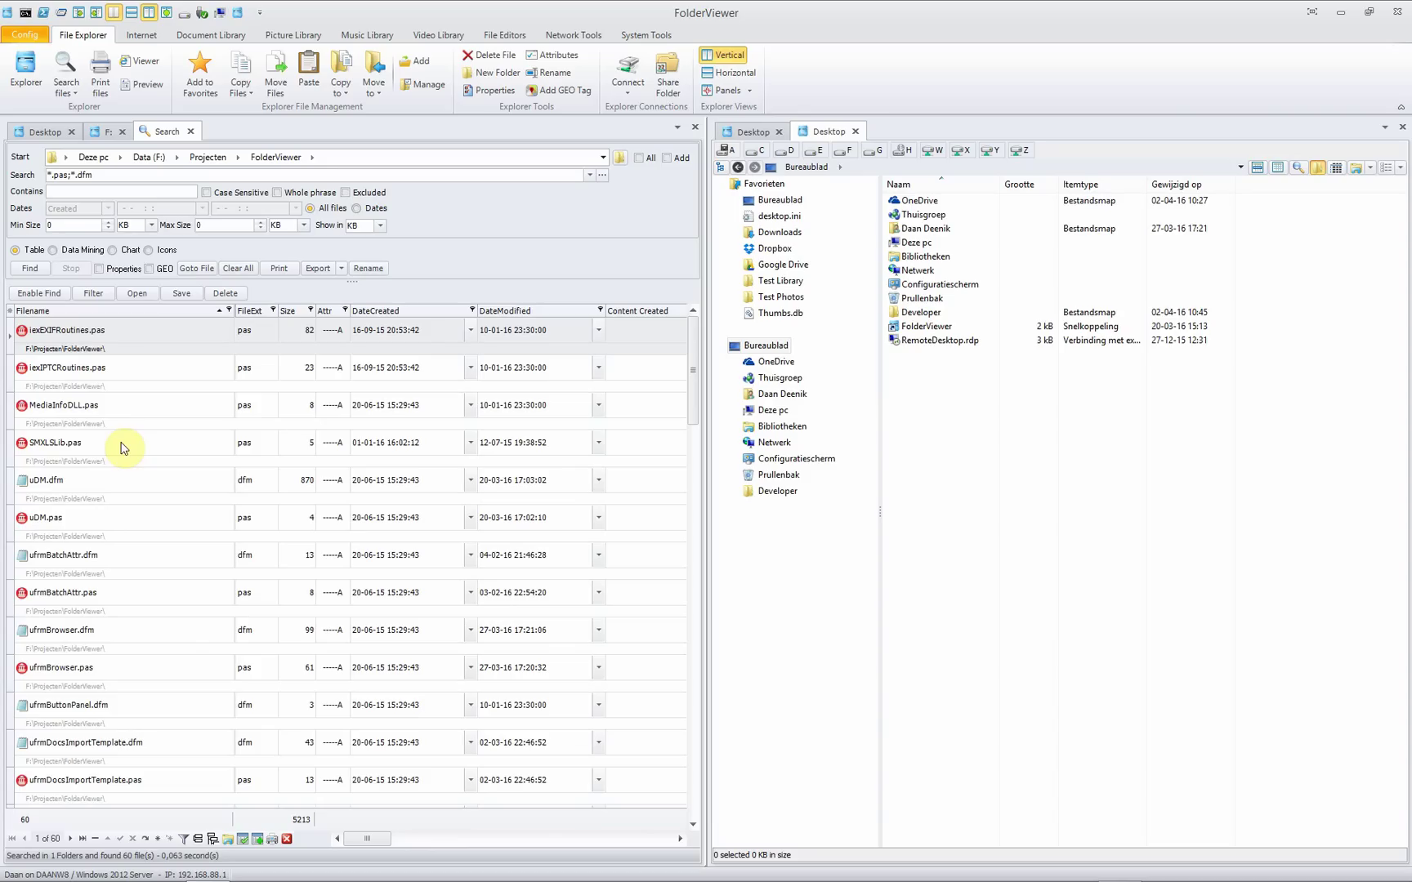
# - Summarise the found files by extension with Data Mining and preview the printed report
pyautogui.click(53, 251)
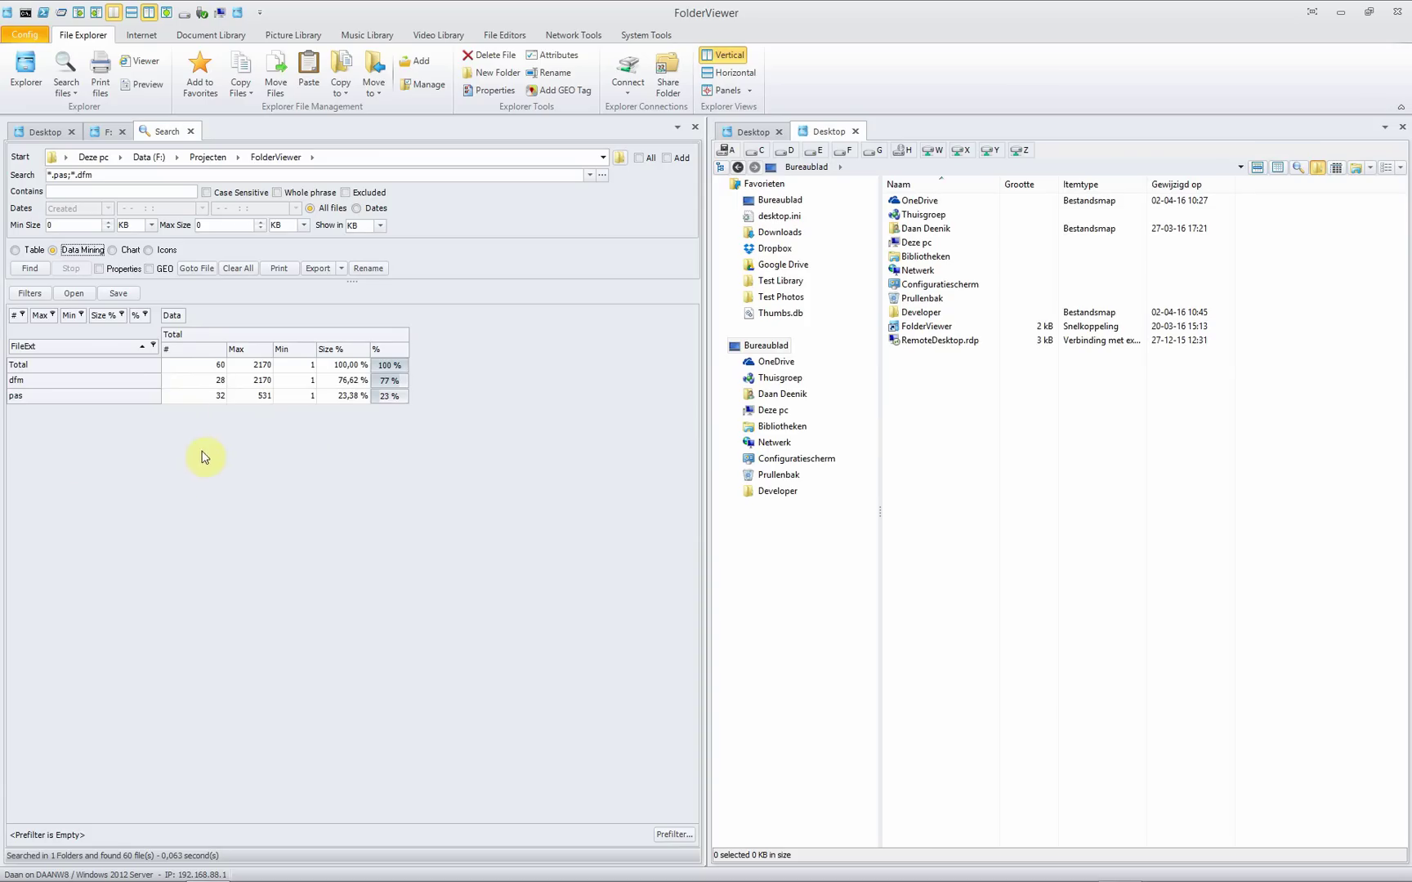
pyautogui.click(284, 271)
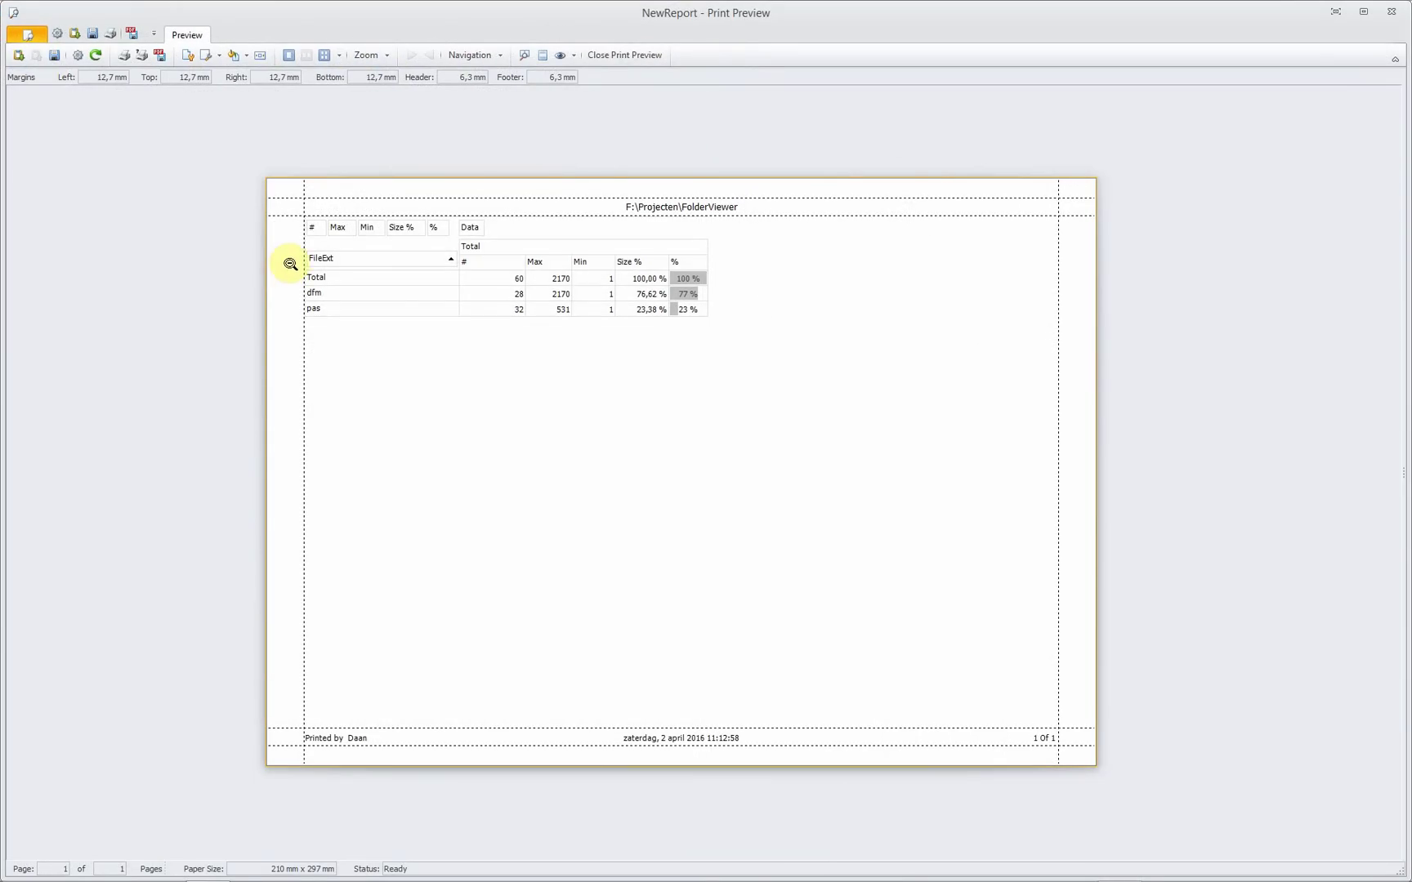
pyautogui.click(605, 56)
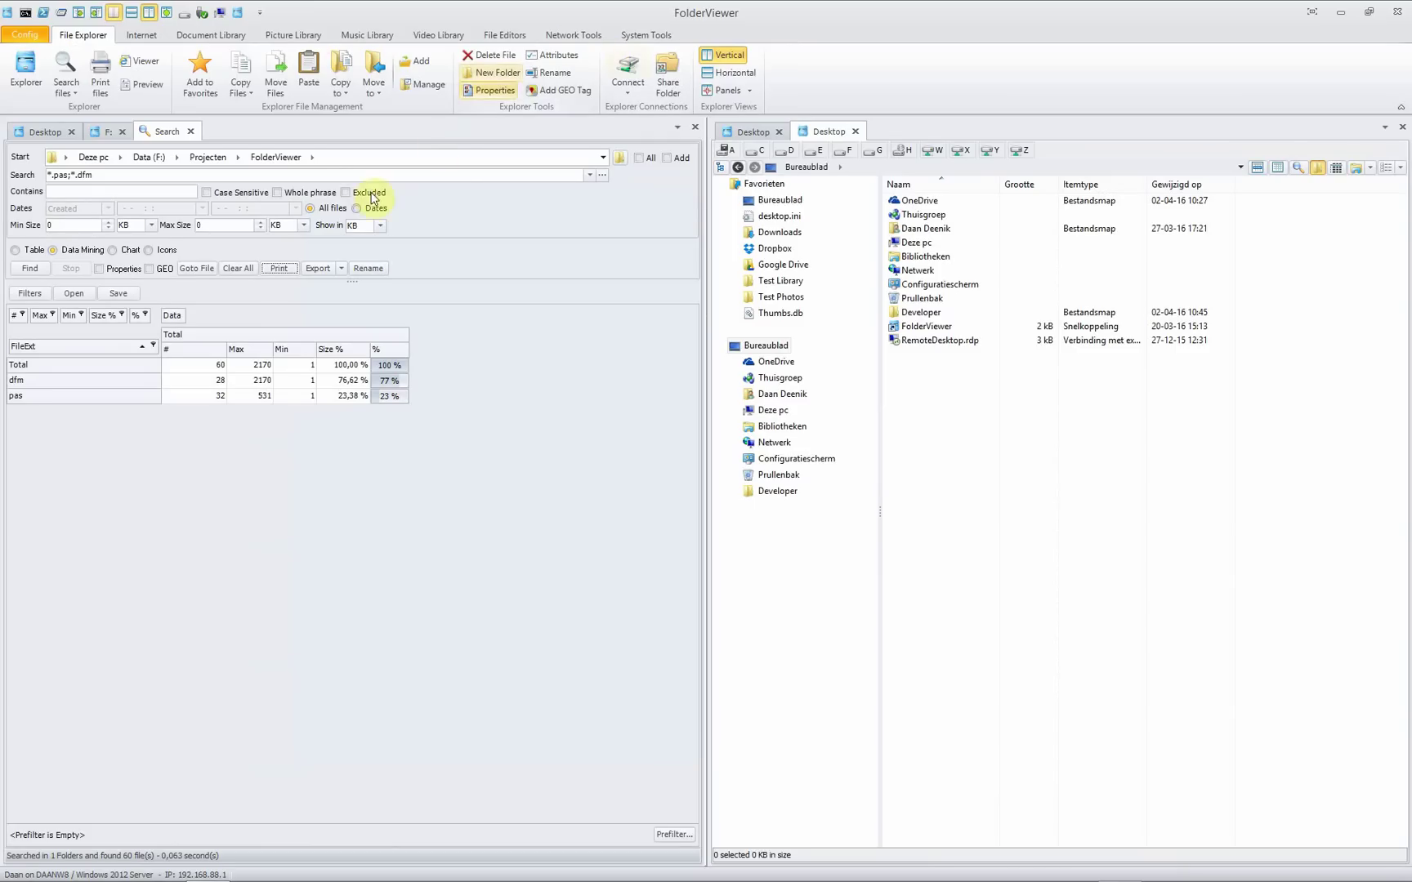
# - Review the export formats and filter fields, then close the Search tab
pyautogui.click(343, 269)
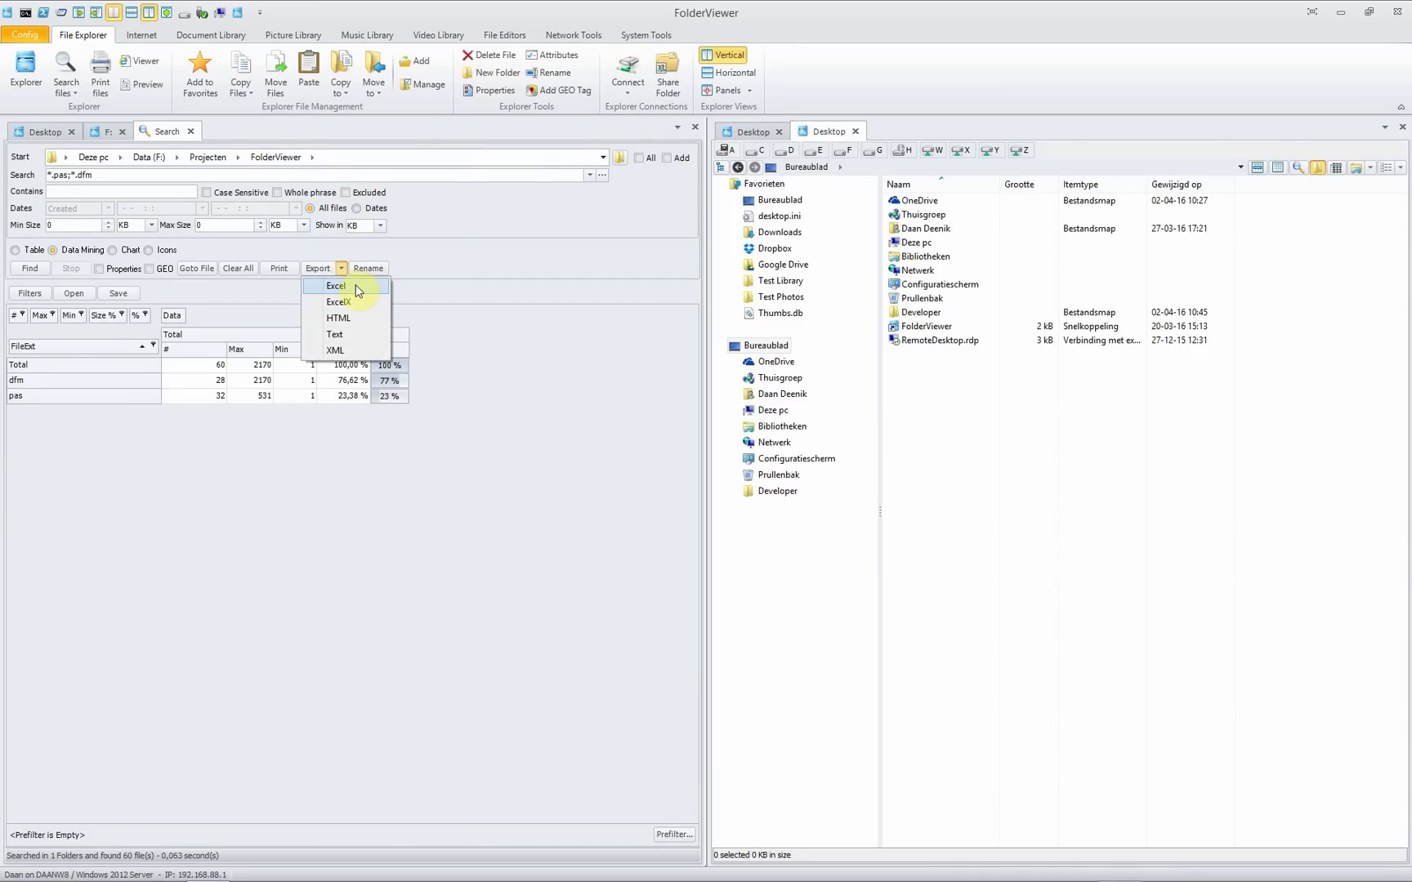
pyautogui.click(257, 460)
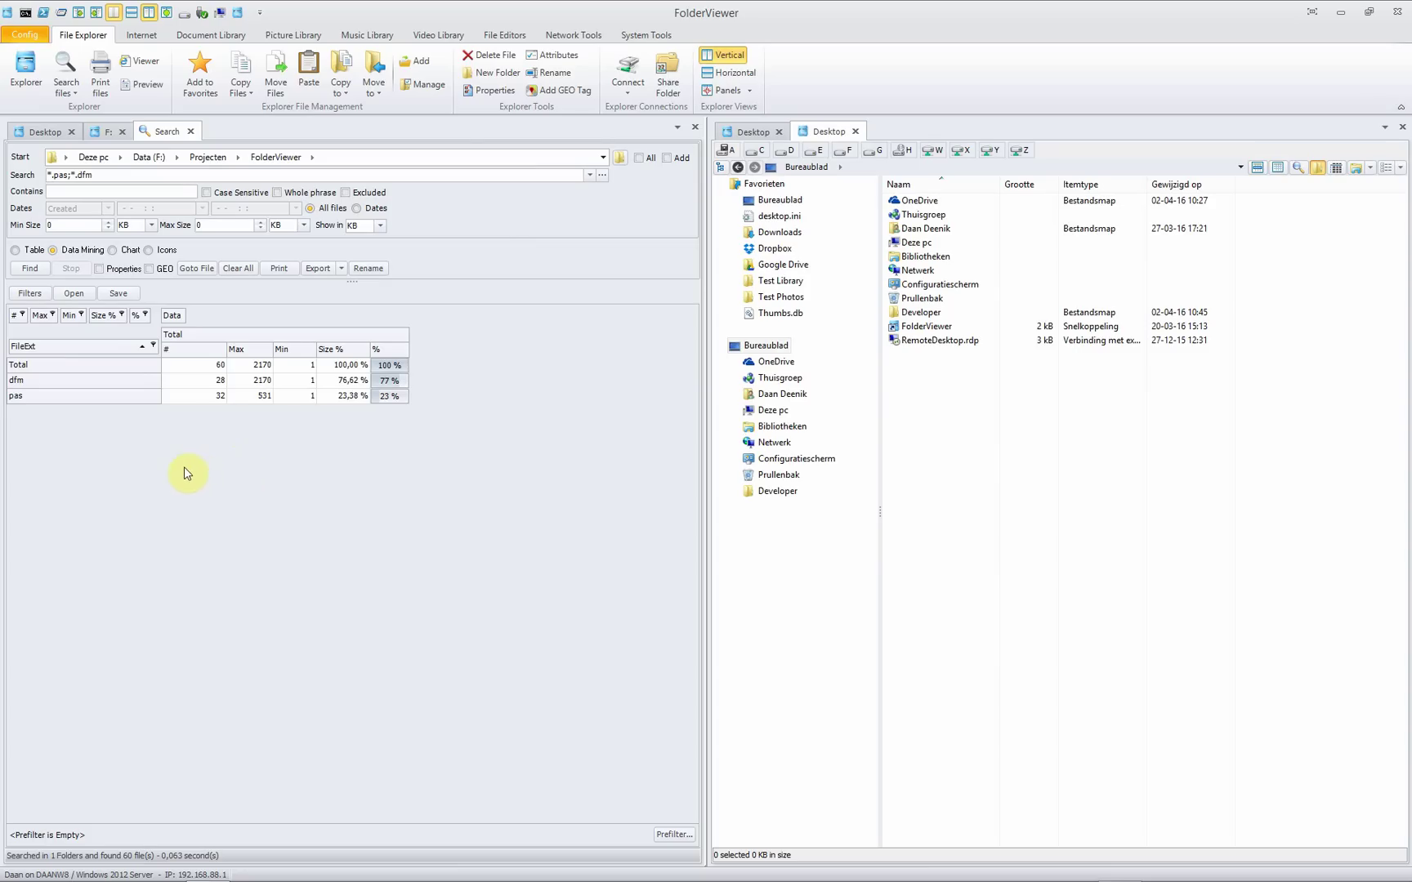
pyautogui.click(29, 294)
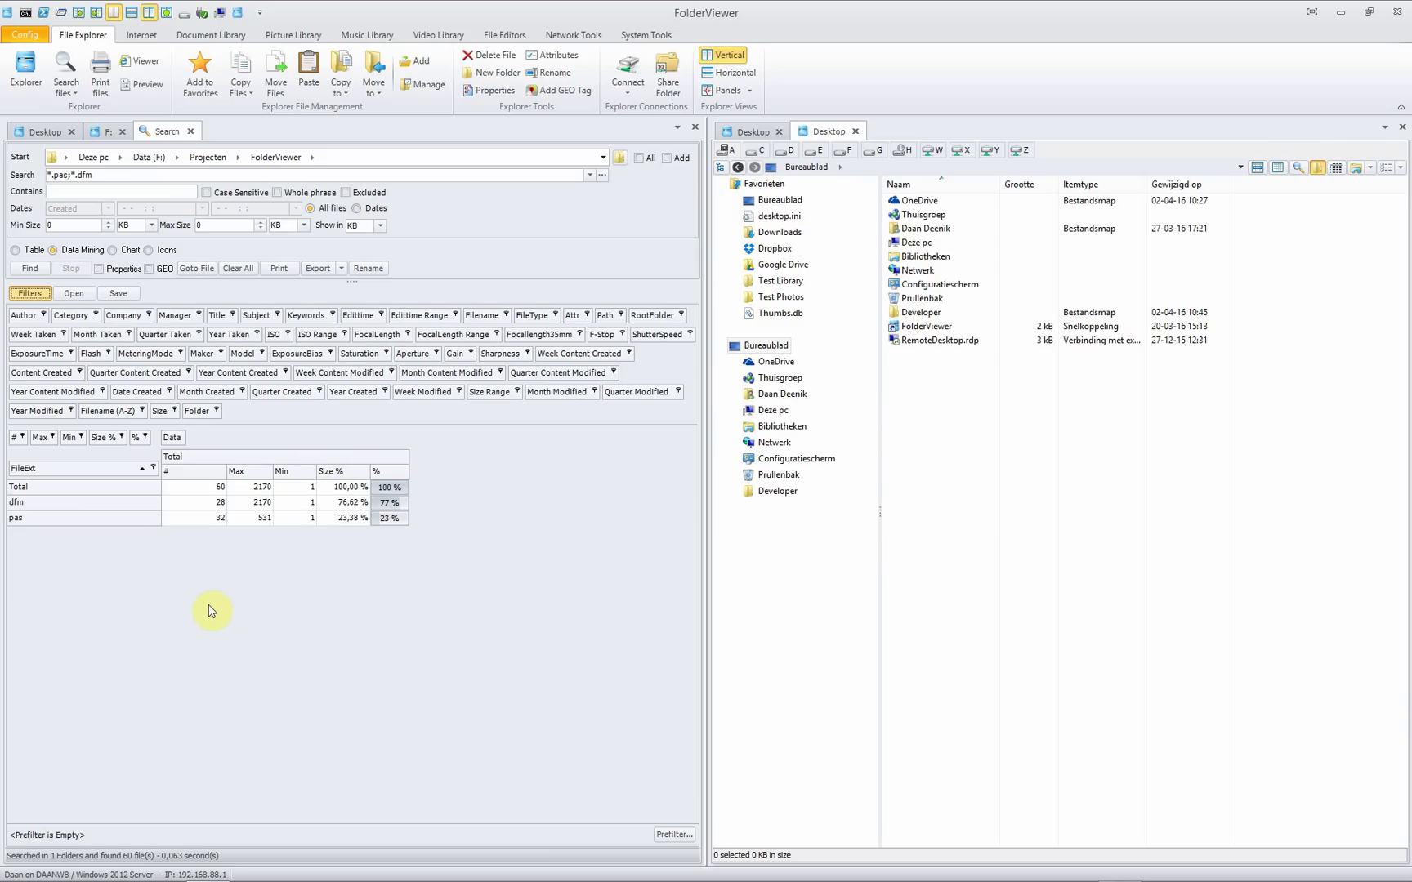
pyautogui.click(194, 132)
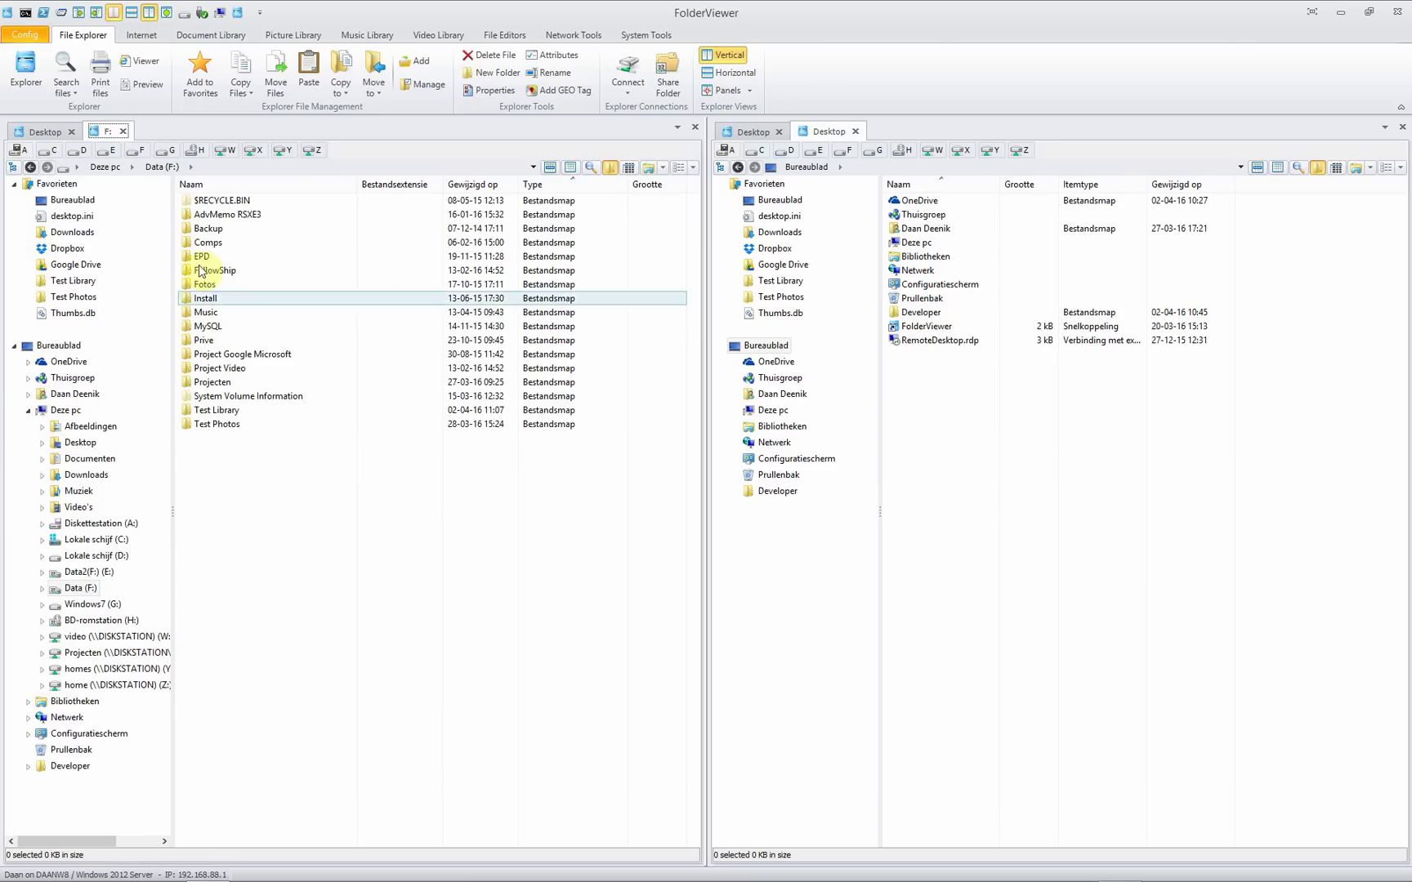
# - Show the Search files choices: File Search and Google Desktop Search
pyautogui.click(68, 96)
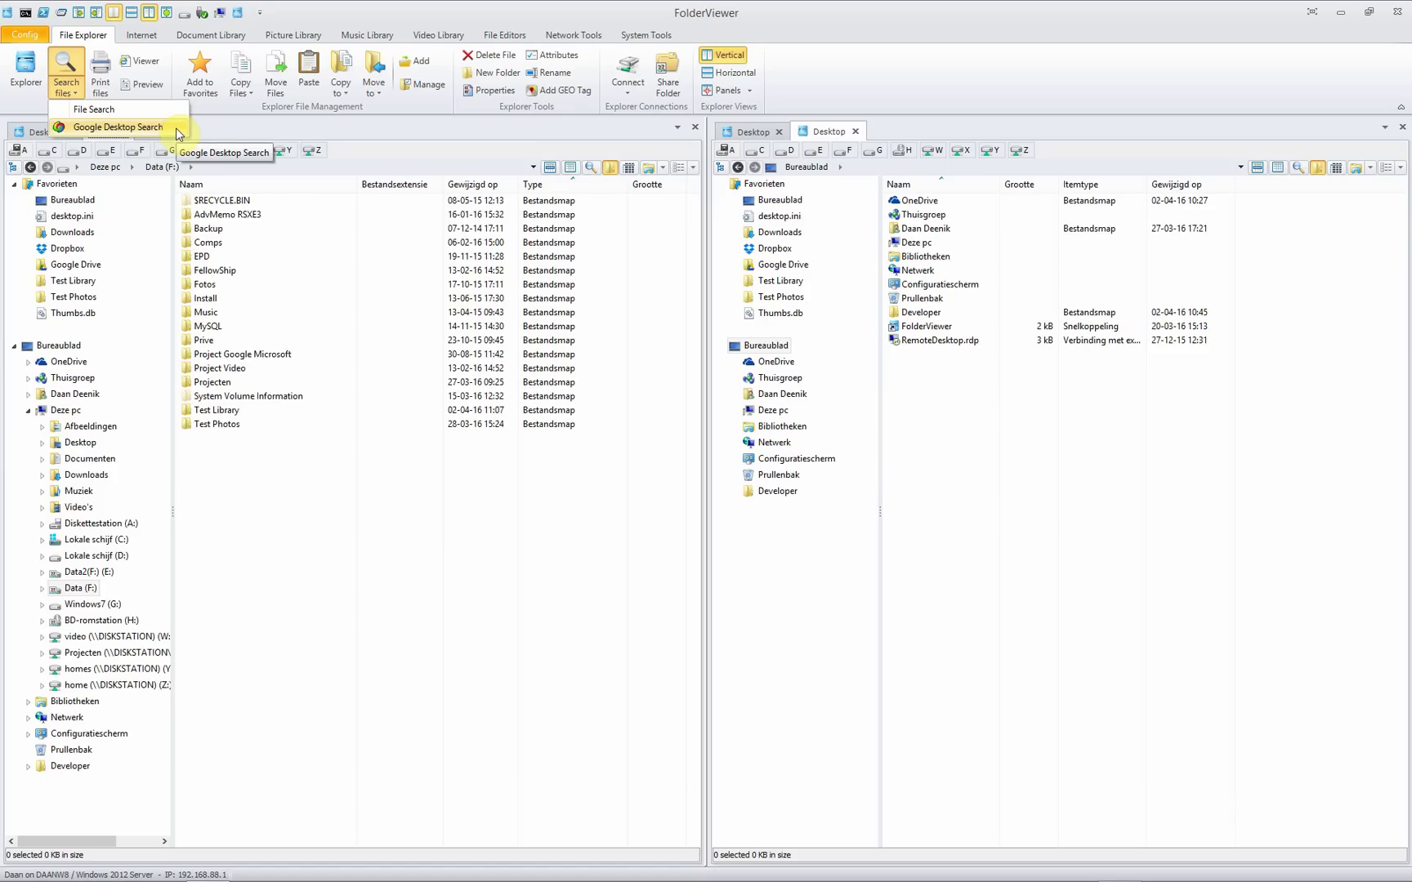
# - Start a Google Desktop Search, clear old results, and find doc files matching 'reportbuilder'
pyautogui.click(118, 127)
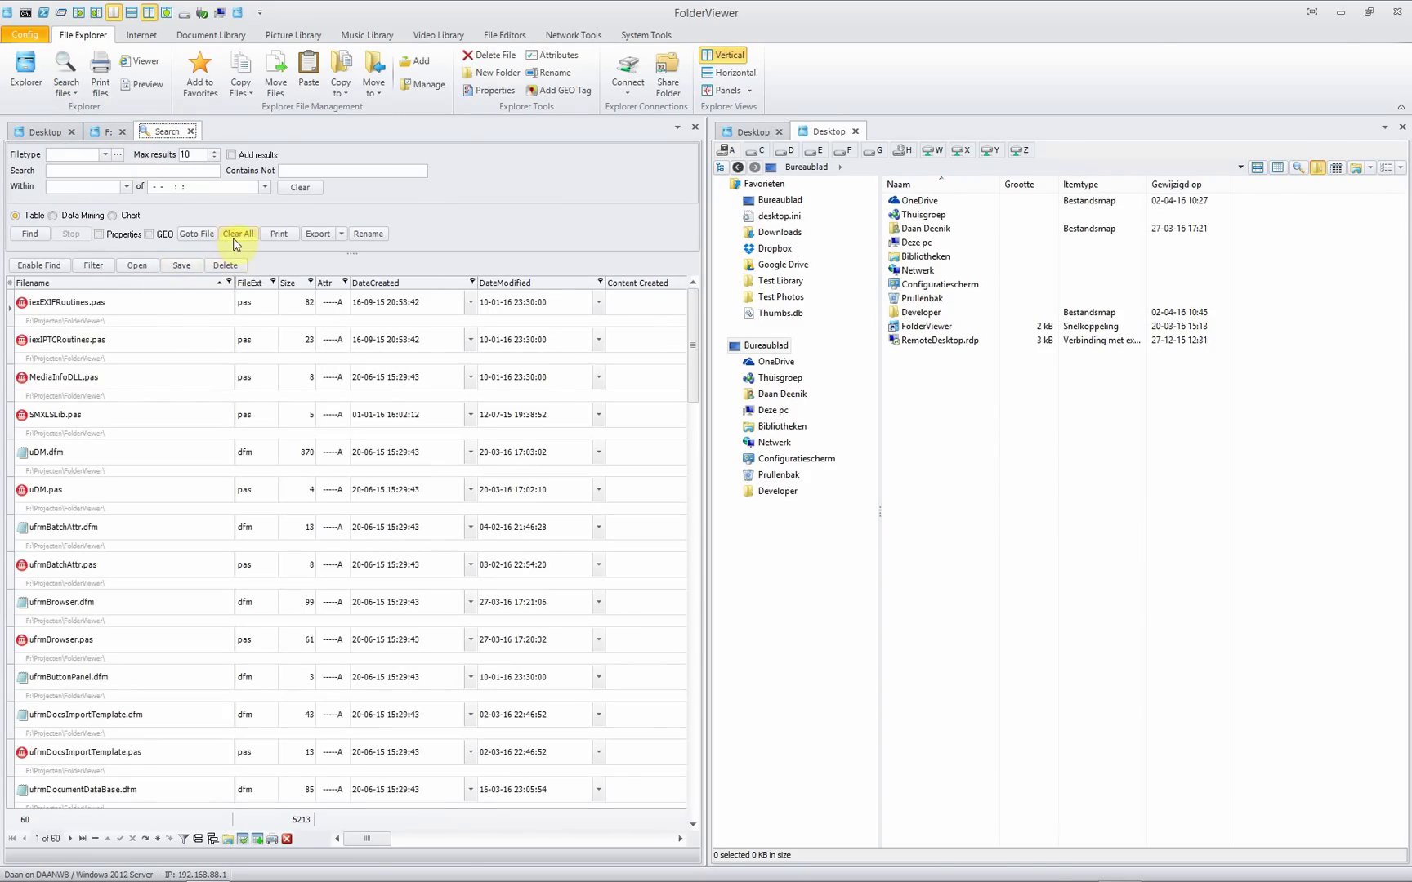
pyautogui.click(236, 235)
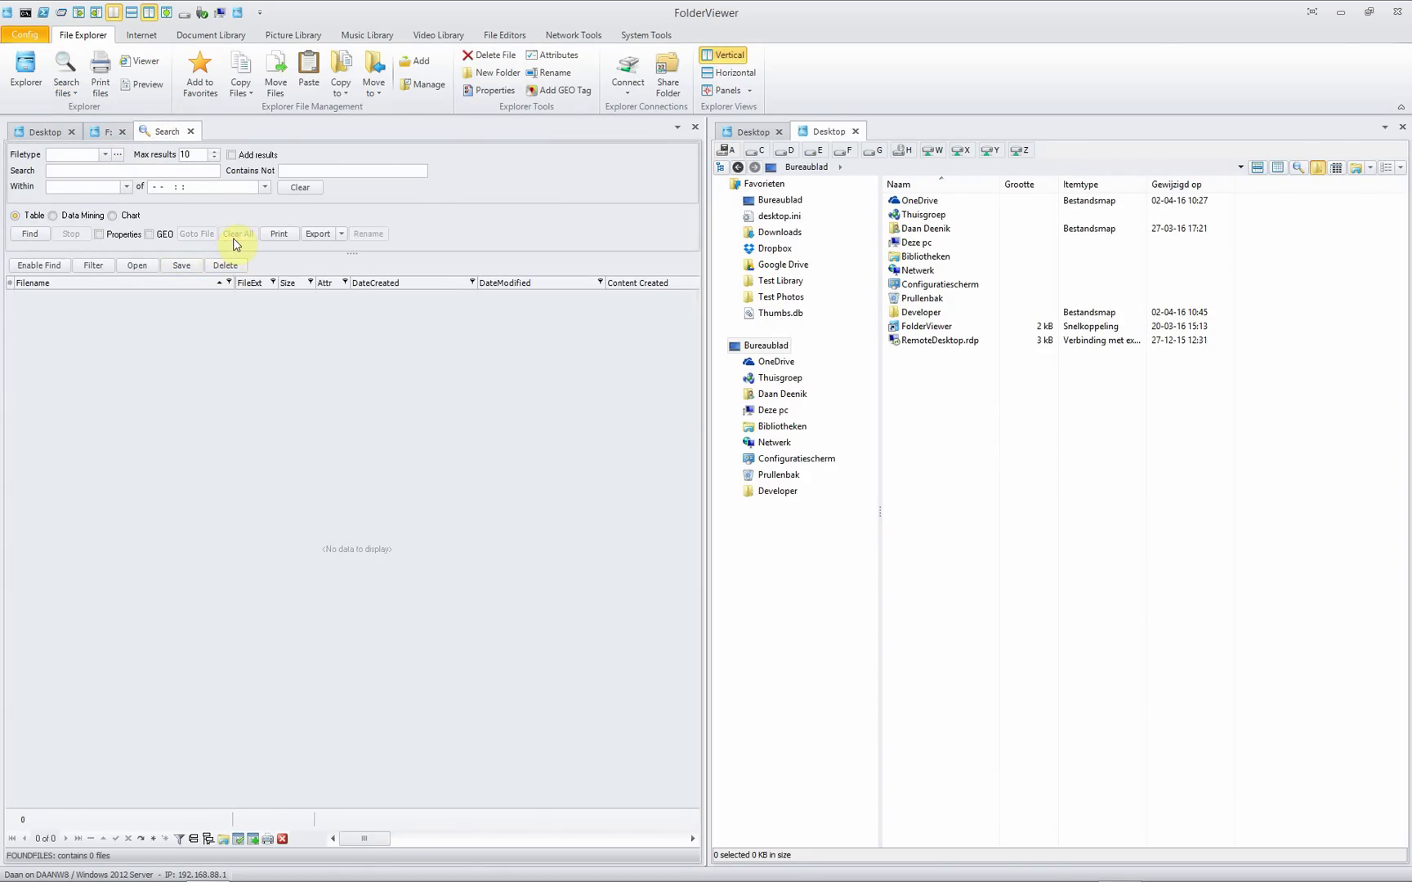
pyautogui.click(104, 154)
pyautogui.click(97, 167)
pyautogui.click(97, 171)
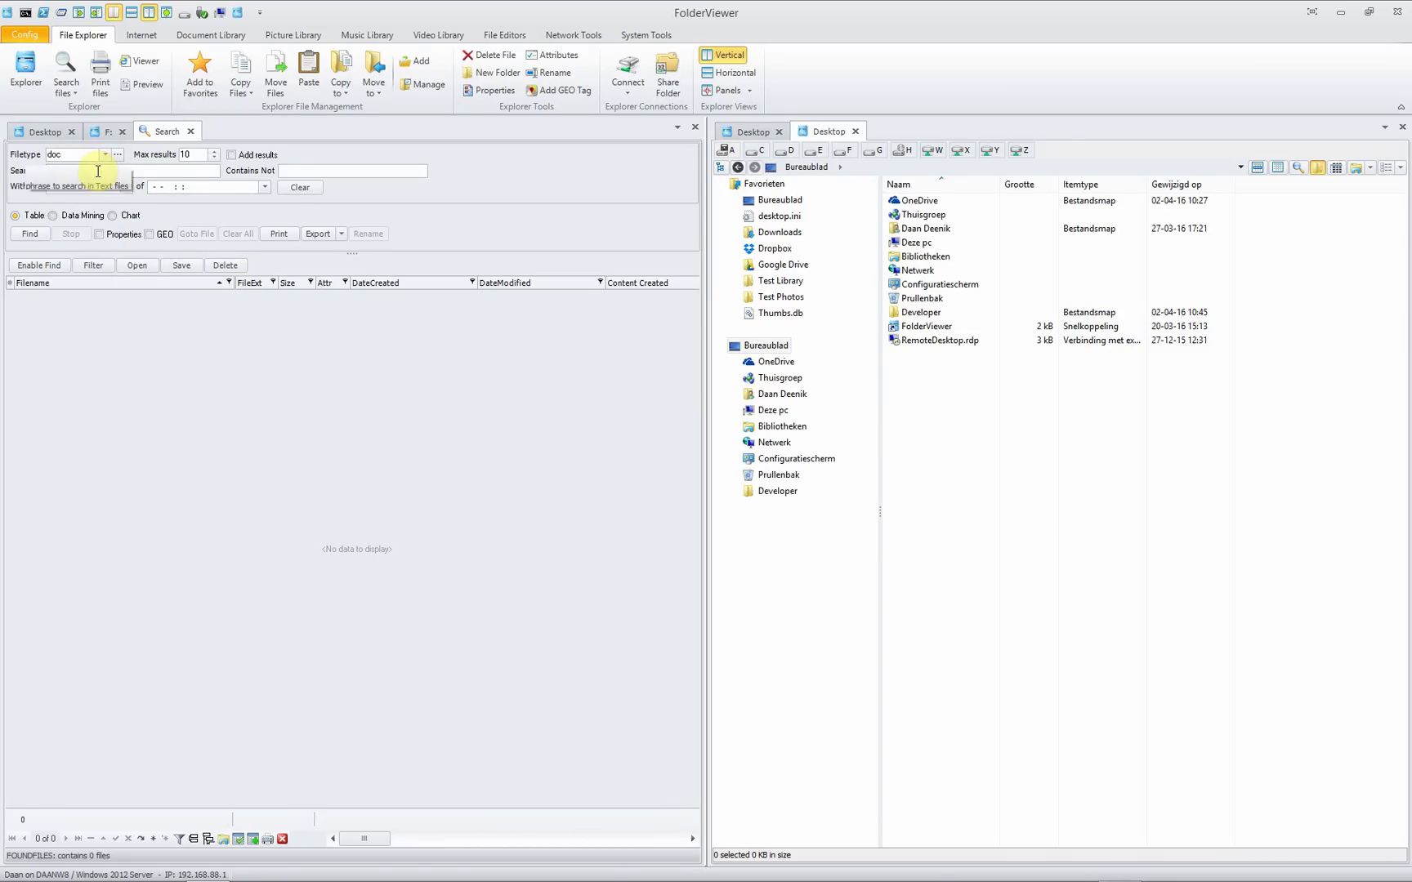
pyautogui.write('report')
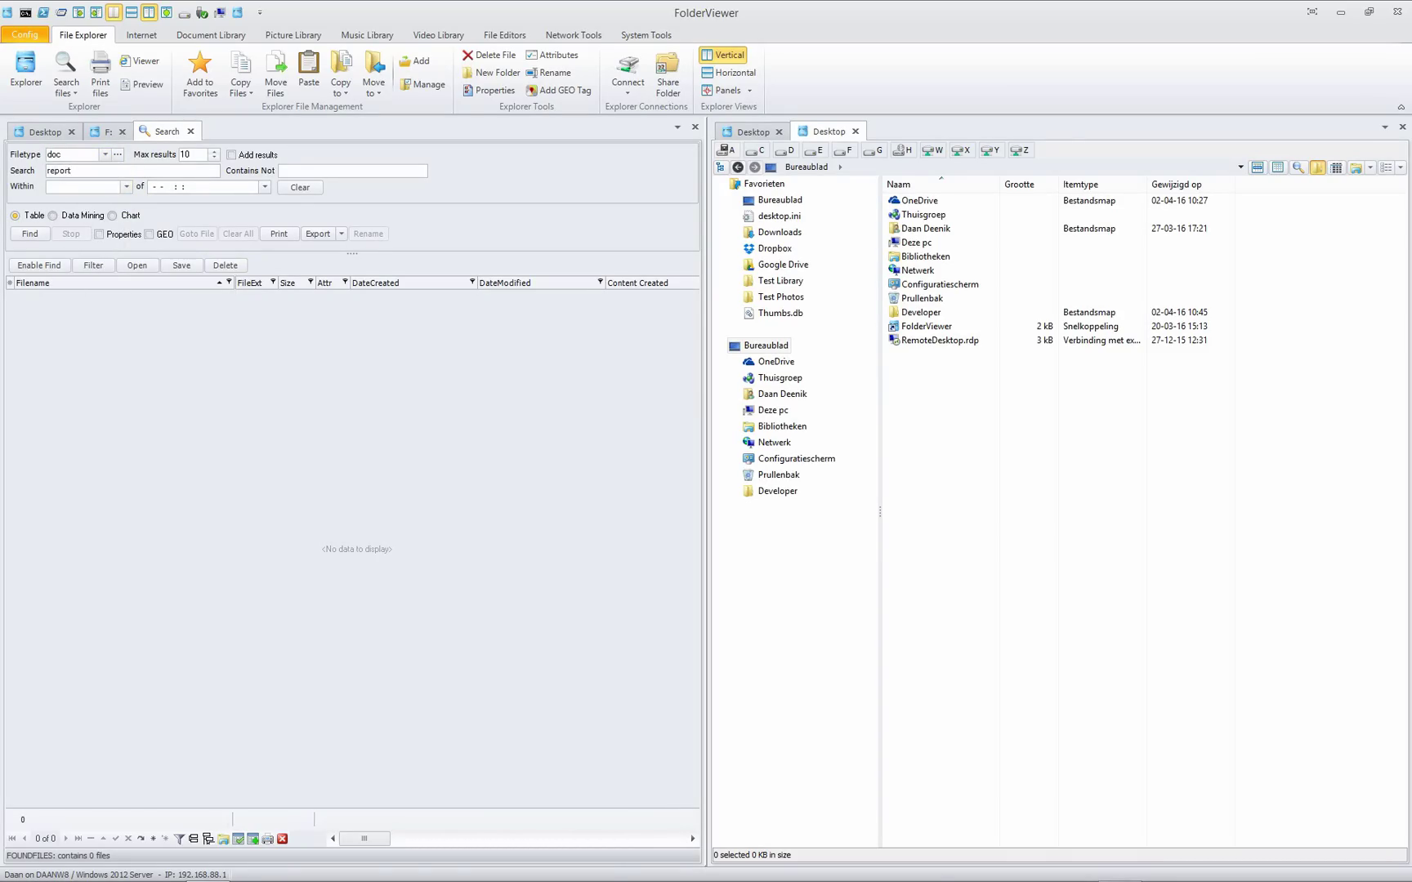
pyautogui.write('builder')
pyautogui.click(27, 234)
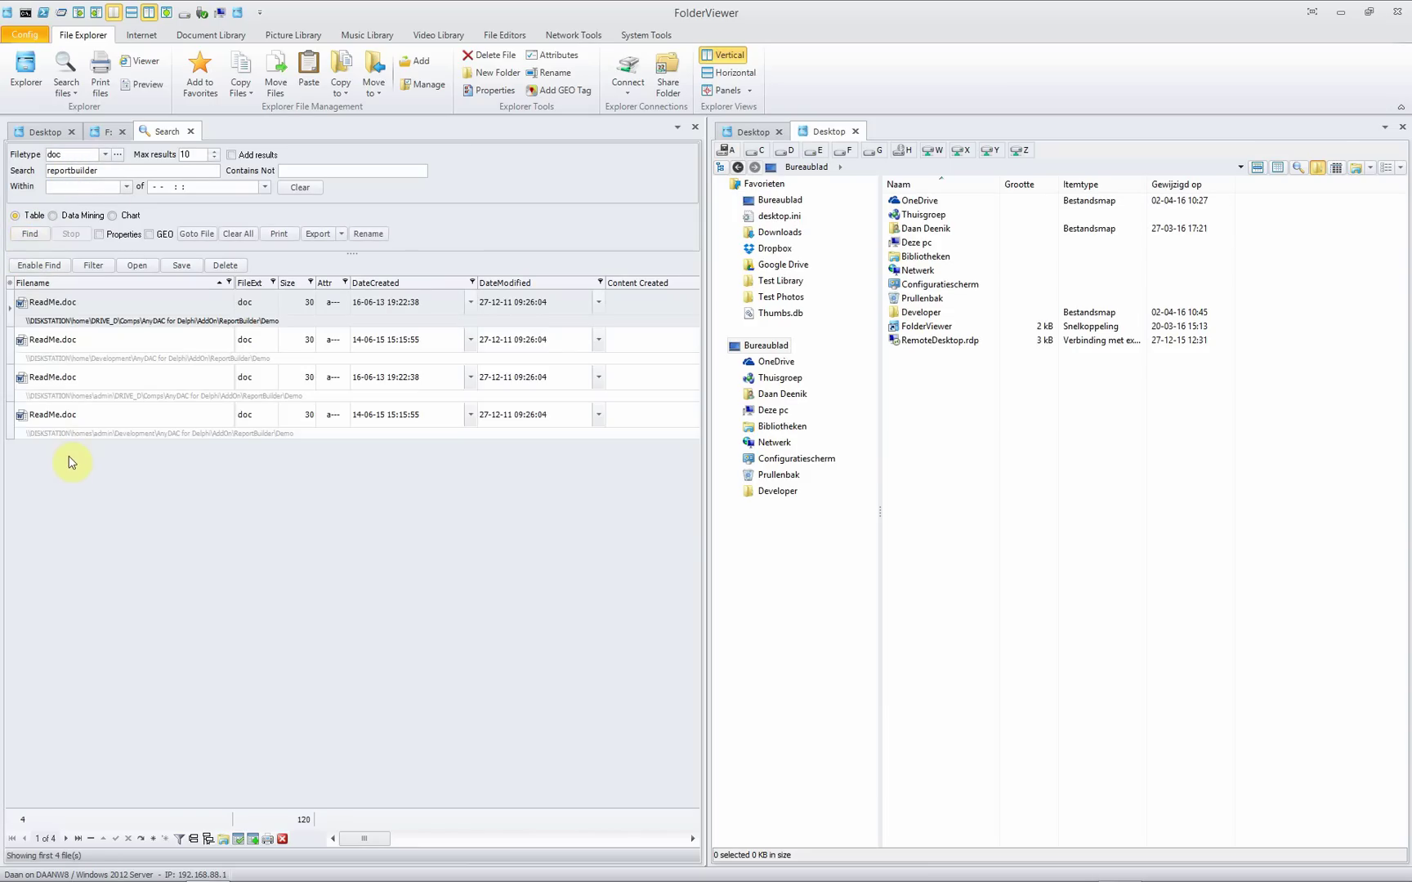
# - Open the third ReadMe.doc in Word, select 'ReportBuilder', close it, and view its file actions
pyautogui.doubleClick(65, 378)
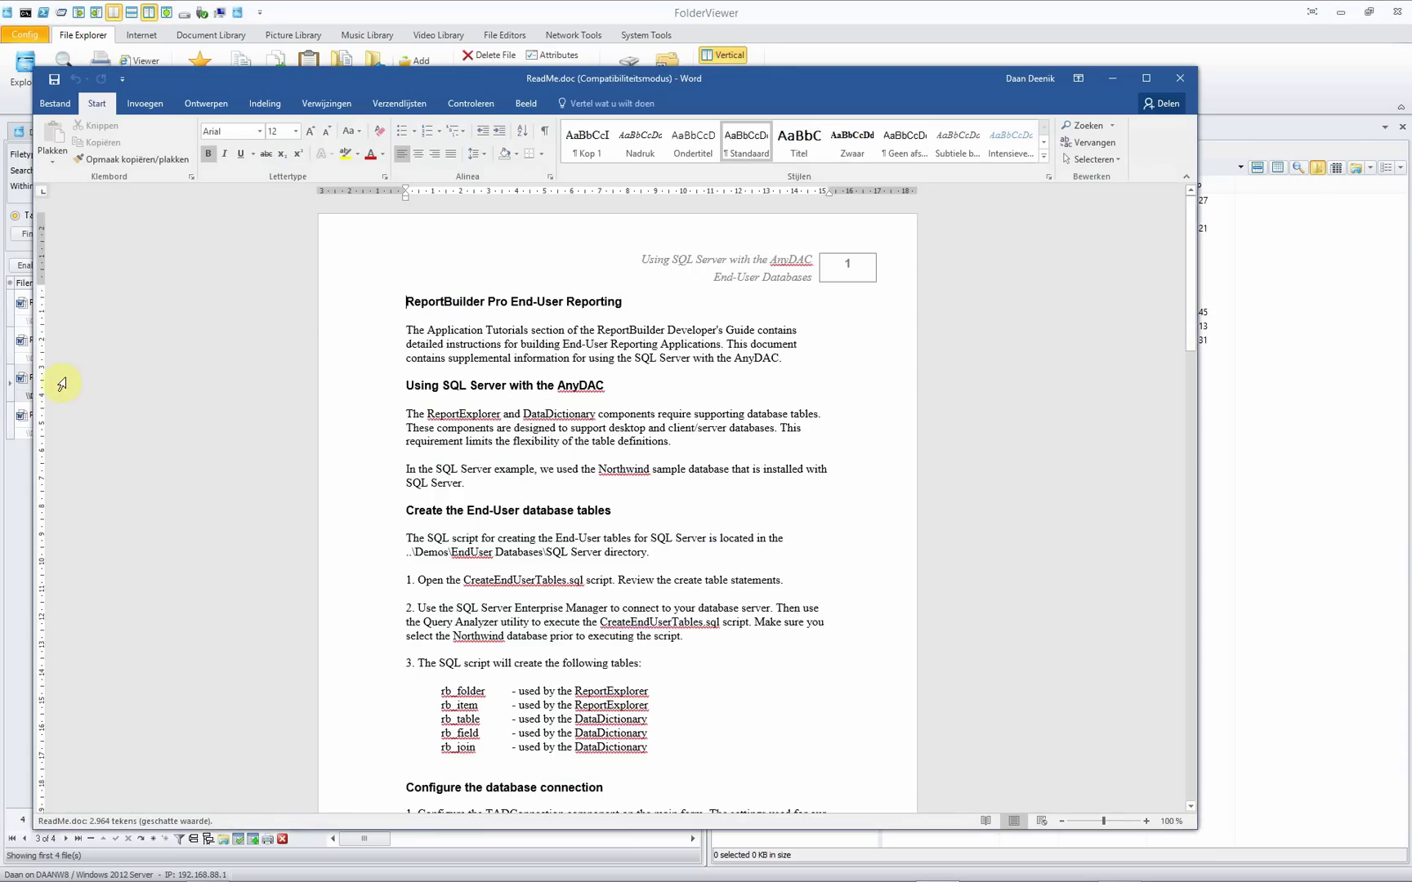
pyautogui.moveTo(406, 302); pyautogui.dragTo(482, 300)
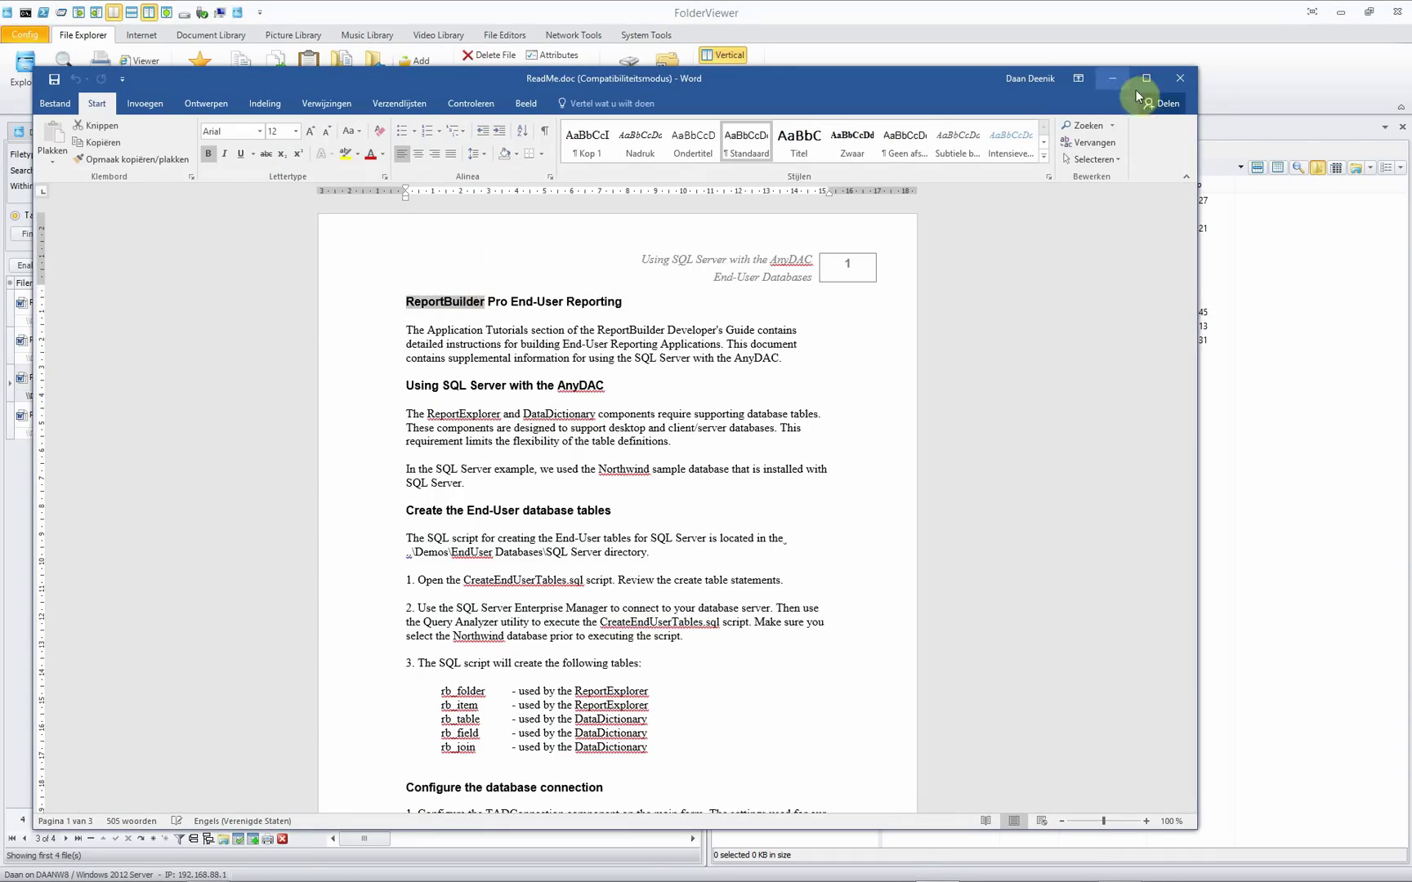
pyautogui.click(1179, 77)
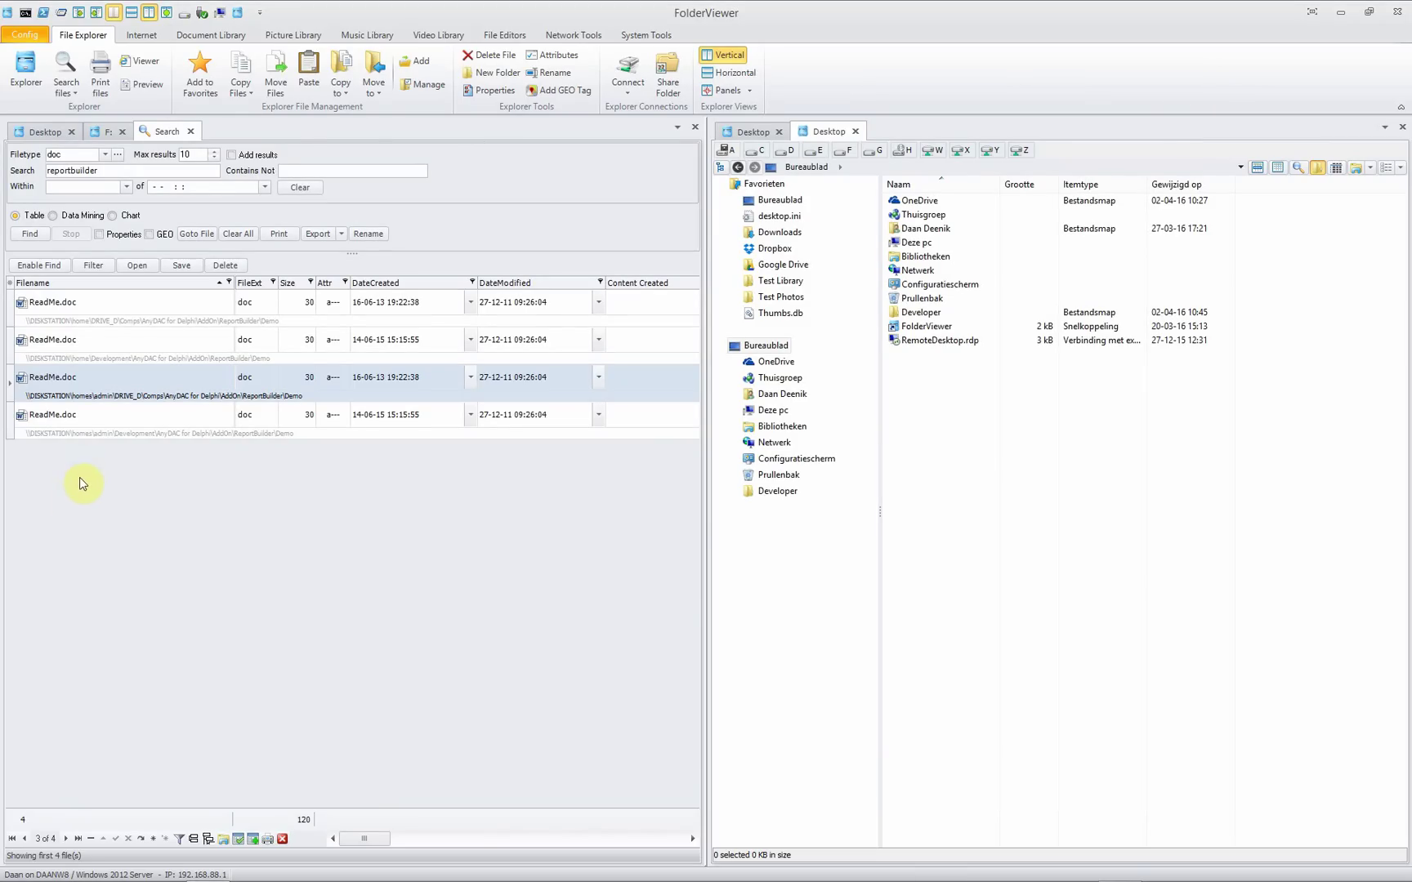
pyautogui.rightClick(94, 380)
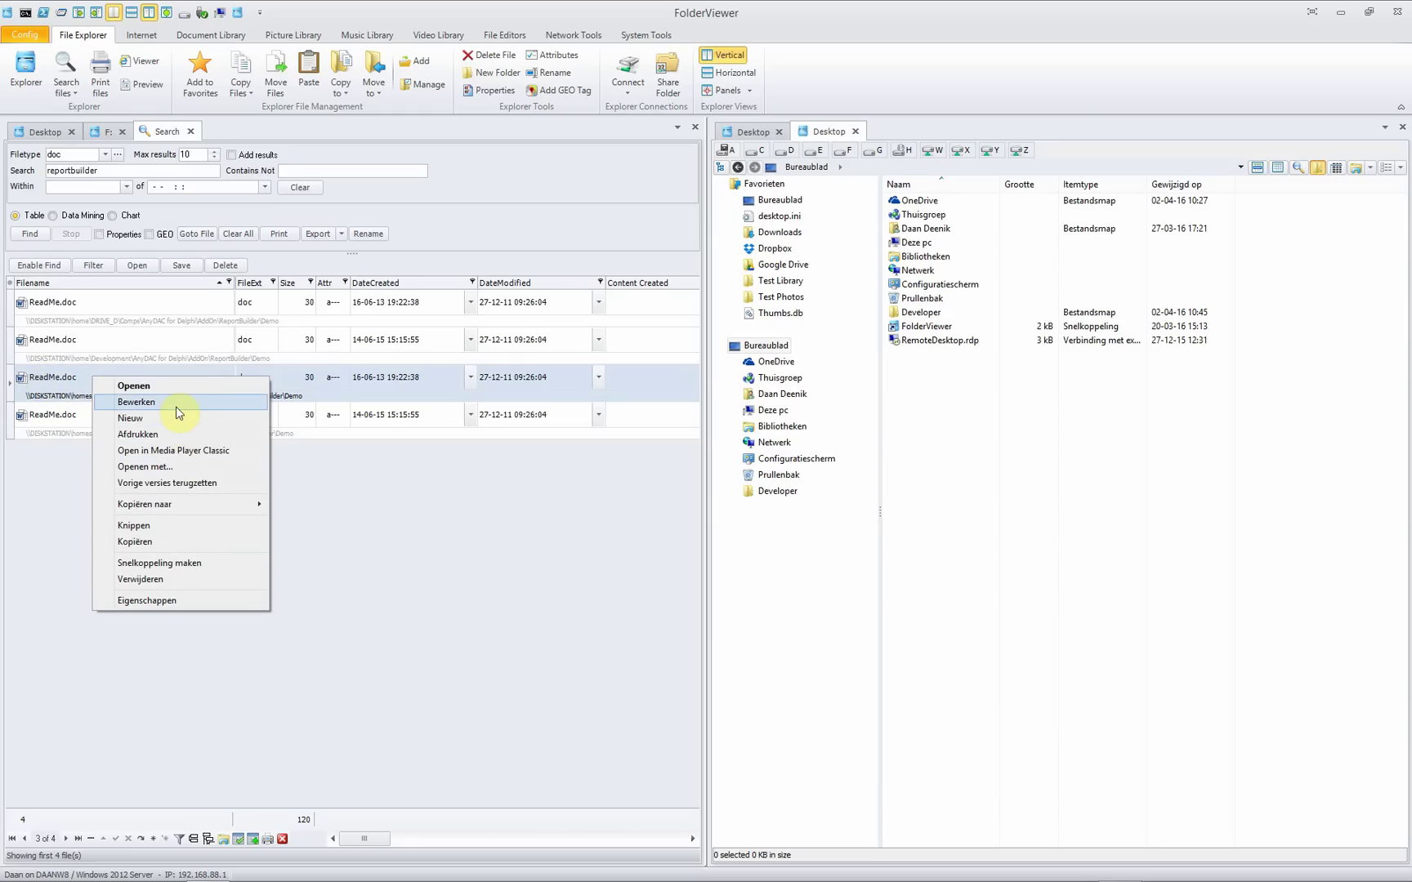
pyautogui.click(48, 384)
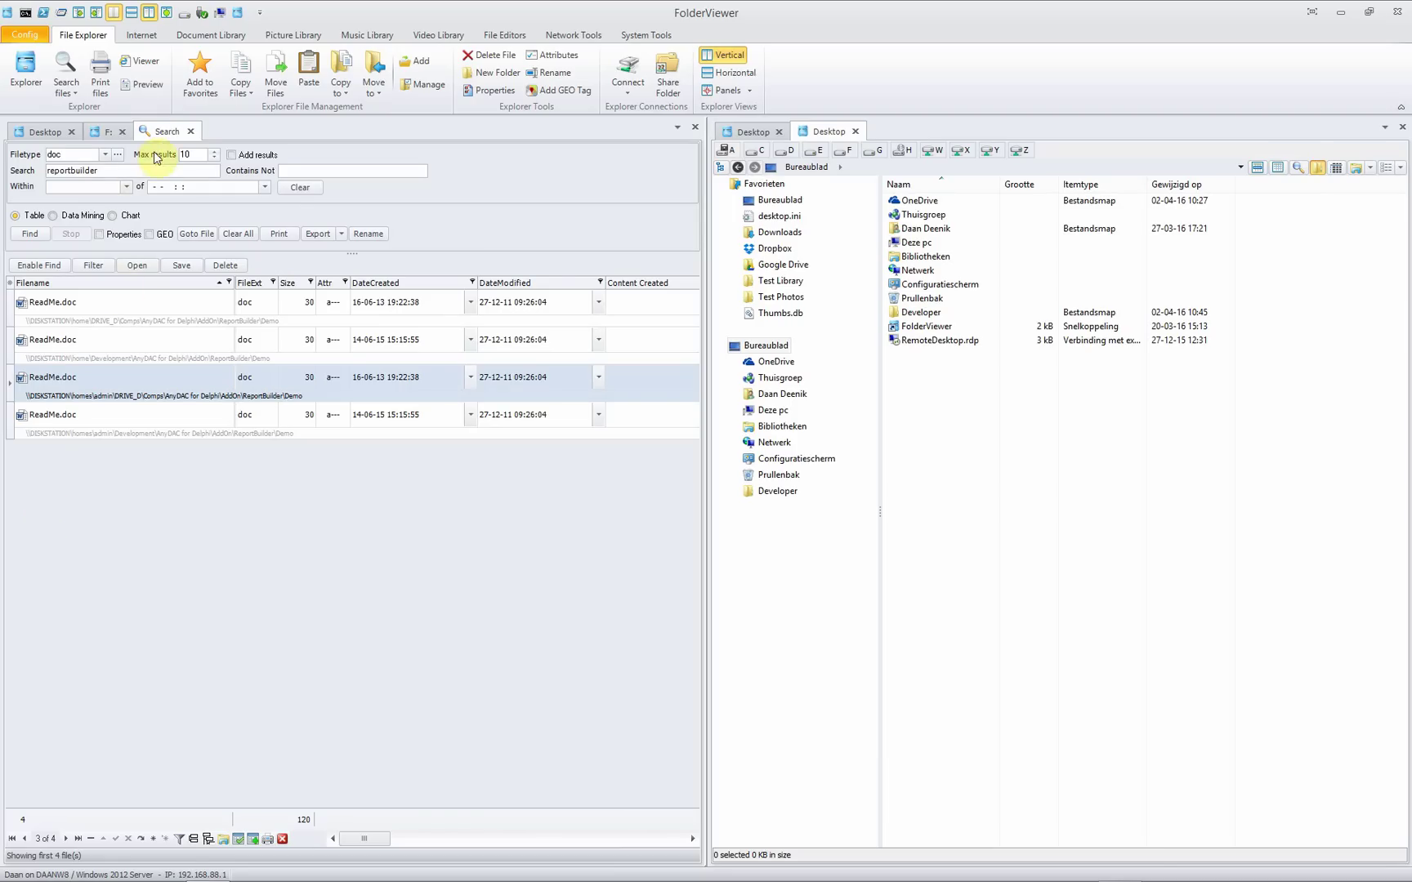
# - Close the search, open Test Photos, and select IMAGE_020.jpg through IMAGE_024.jpg
pyautogui.click(190, 131)
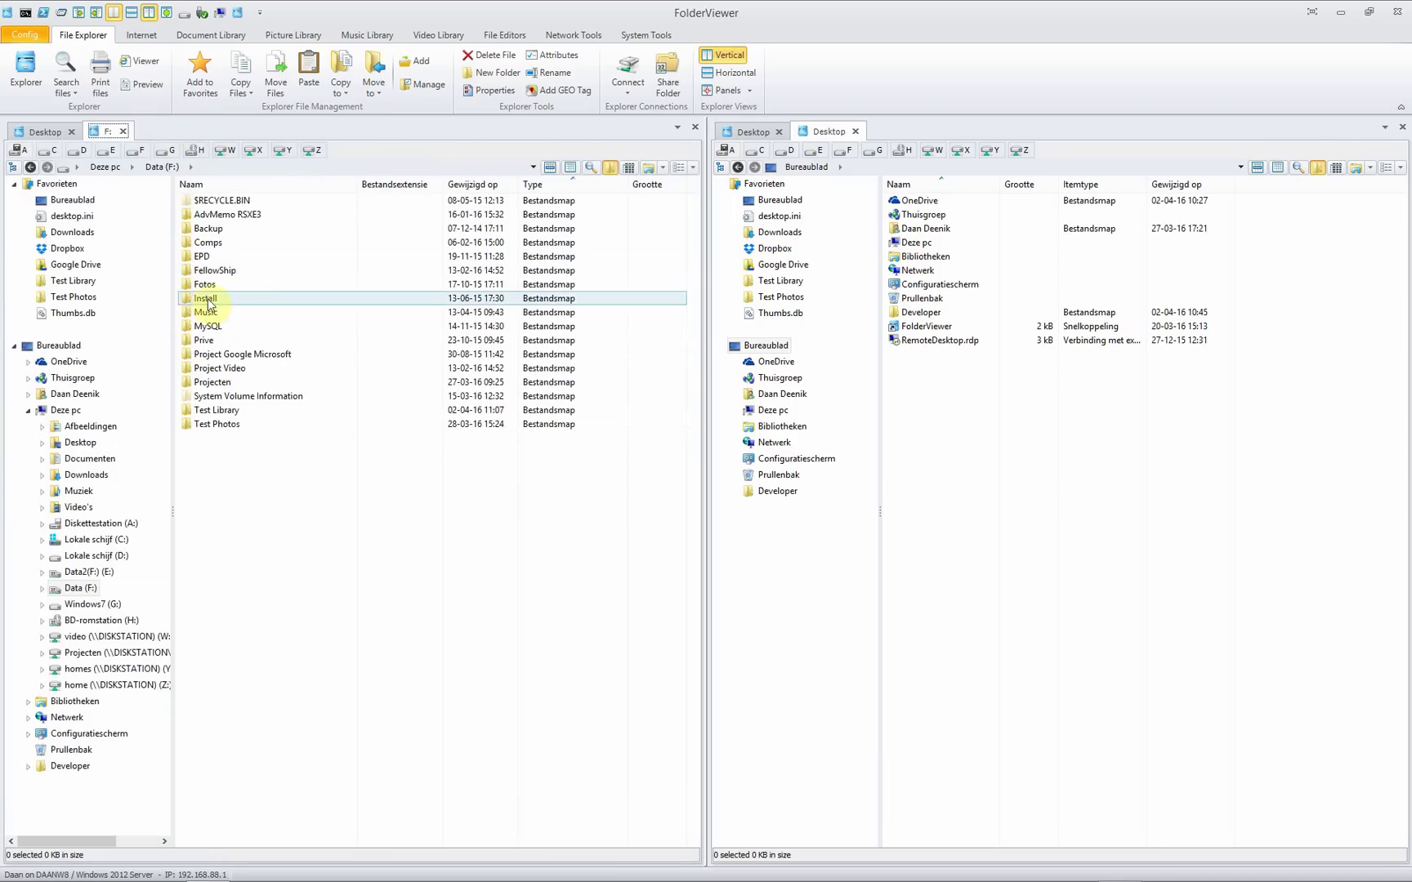
pyautogui.doubleClick(230, 431)
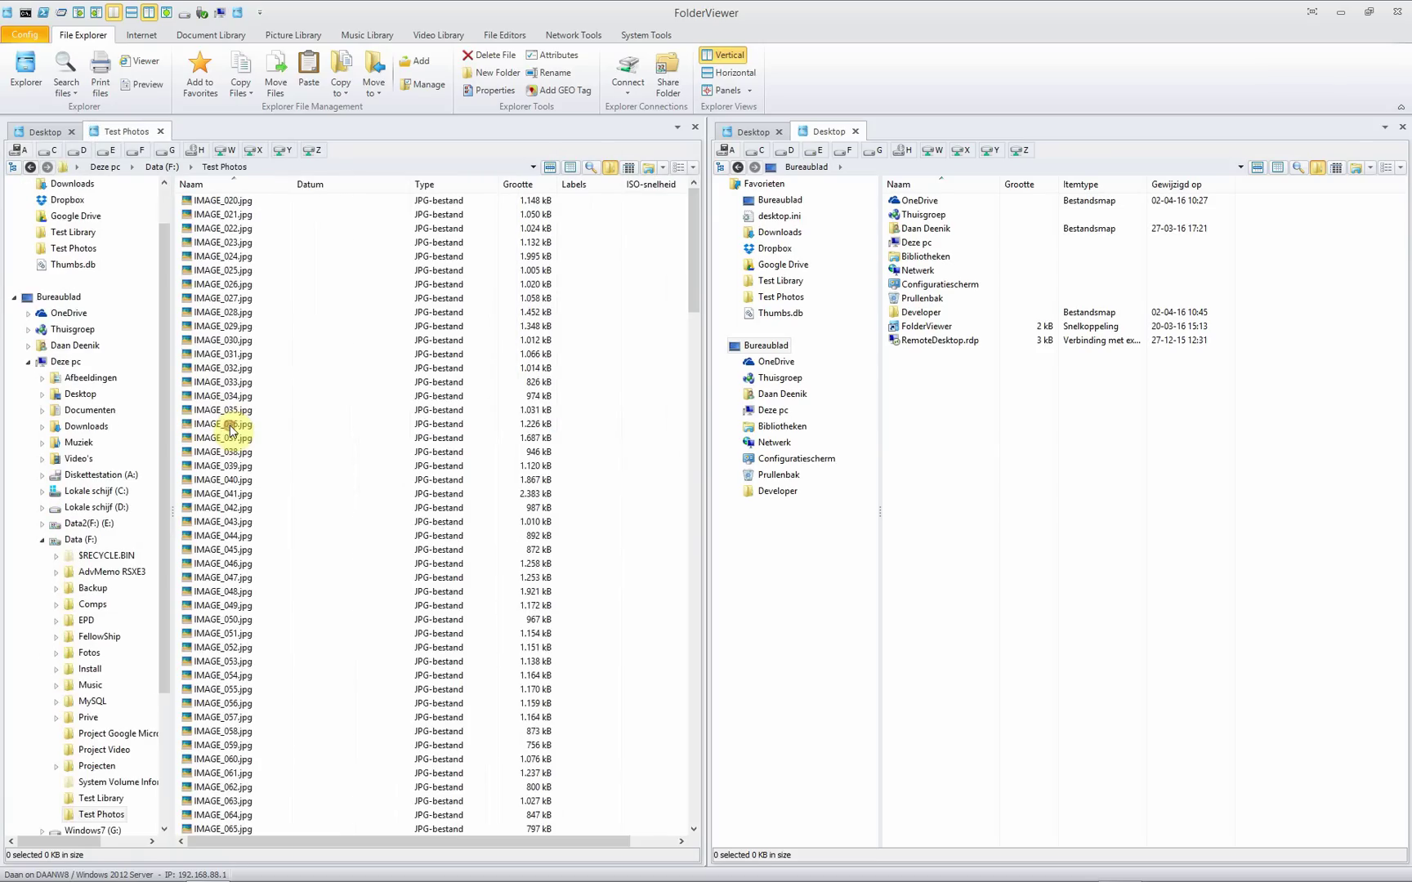
pyautogui.click(214, 207)
pyautogui.hotkey('shift', 'Down')
pyautogui.hotkey('shift', 'Down')
pyautogui.hotkey('shift', 'Down')
pyautogui.hotkey('shift', 'Down')
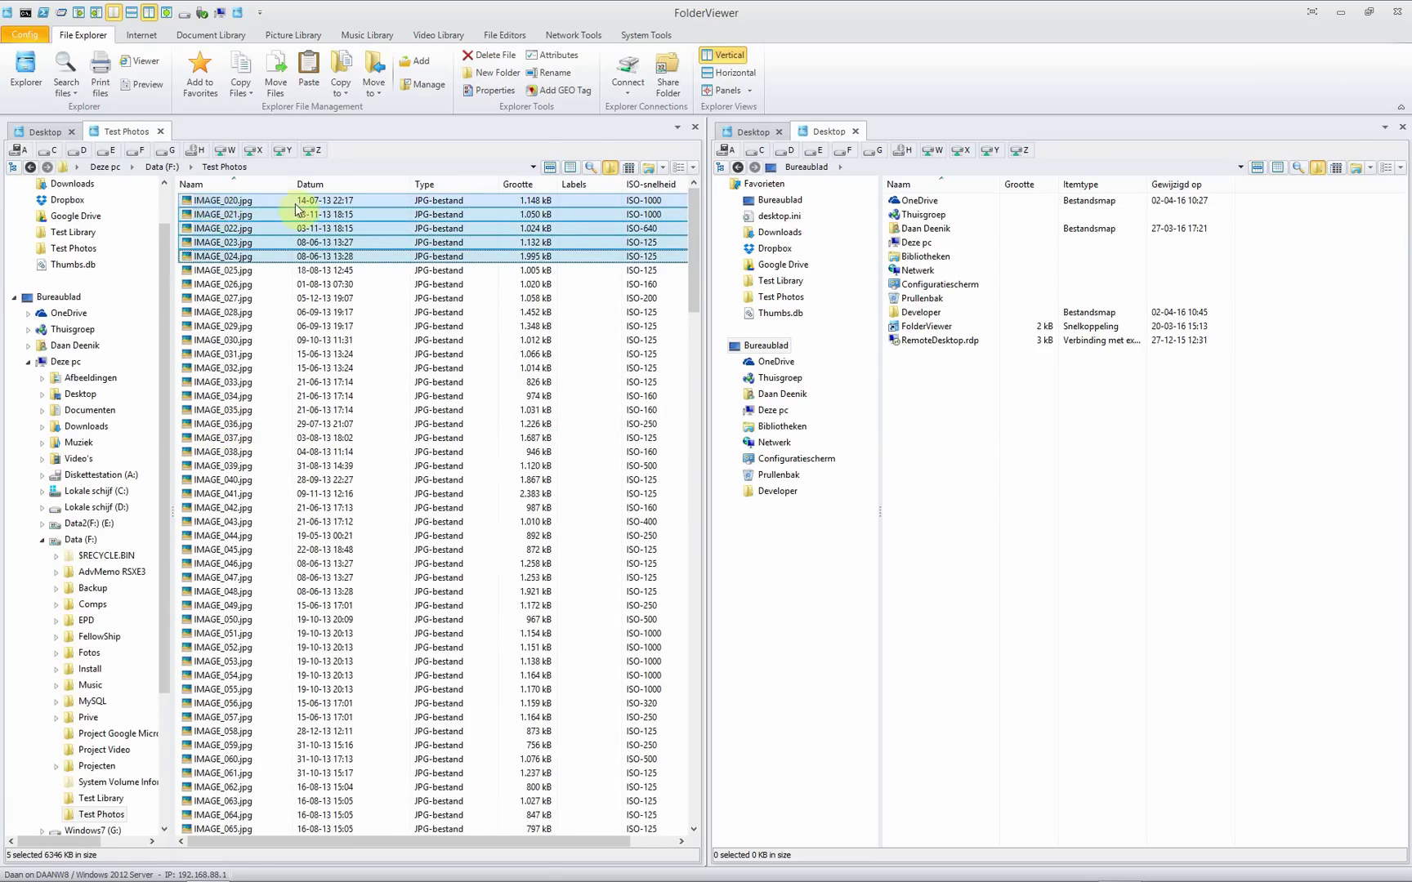
# - Rename the five selected photos in Advanced Rename using mask 6 - 7- 8_2 and confirm
pyautogui.click(554, 73)
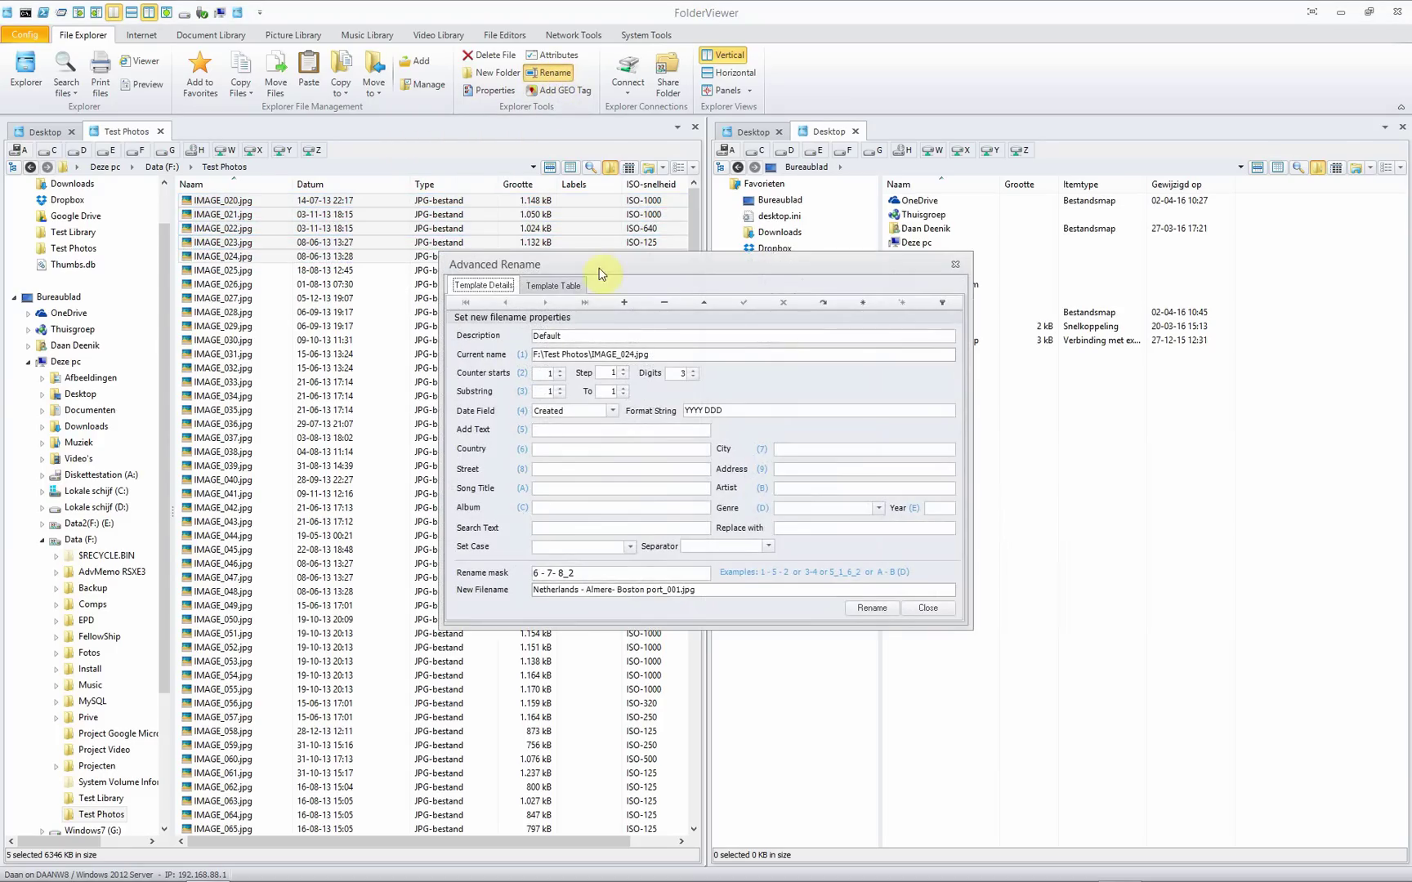
pyautogui.moveTo(601, 274); pyautogui.dragTo(542, 301)
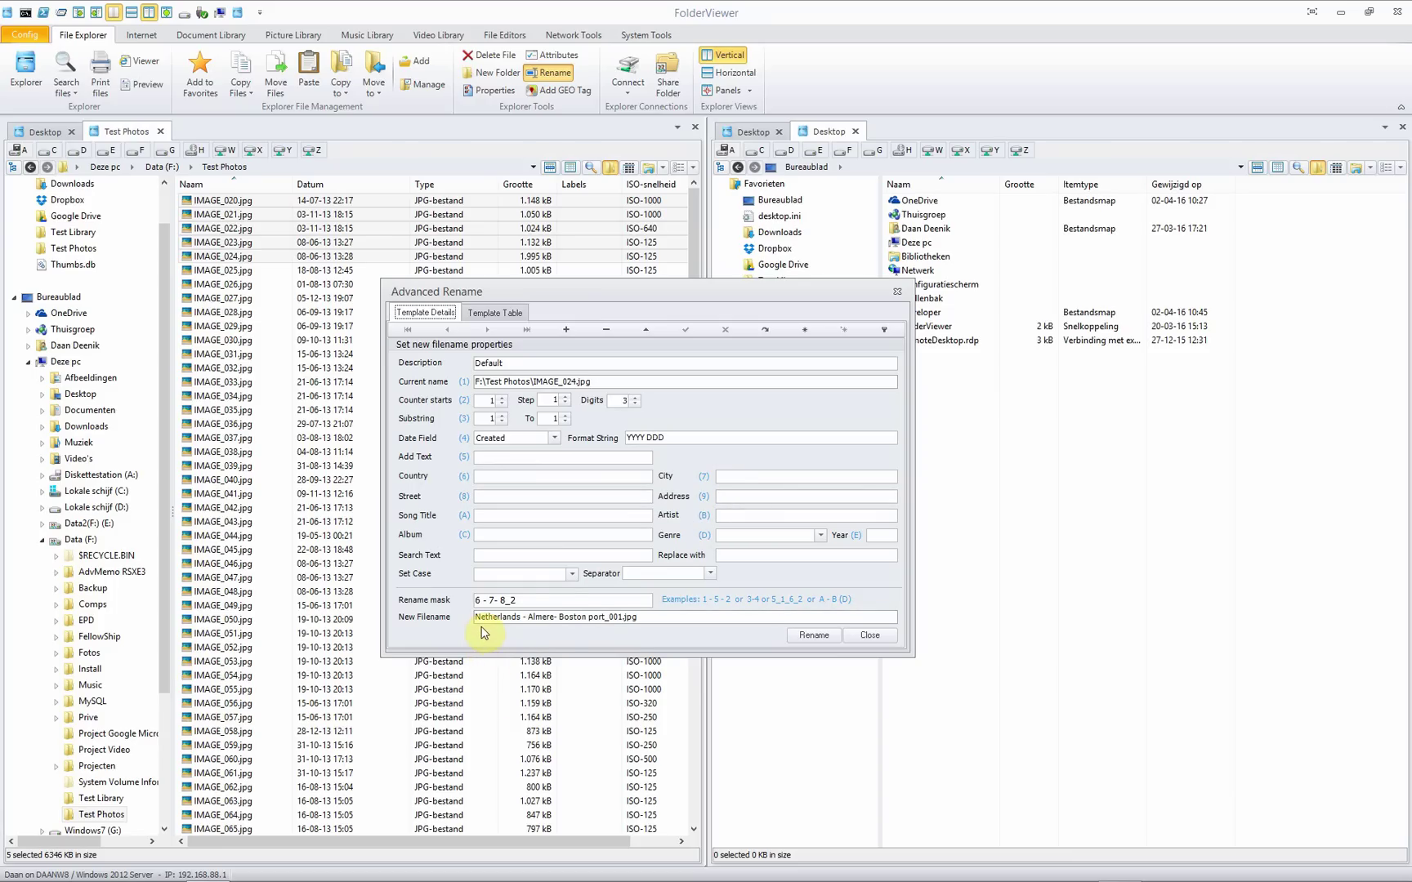
pyautogui.click(533, 622)
pyautogui.click(812, 635)
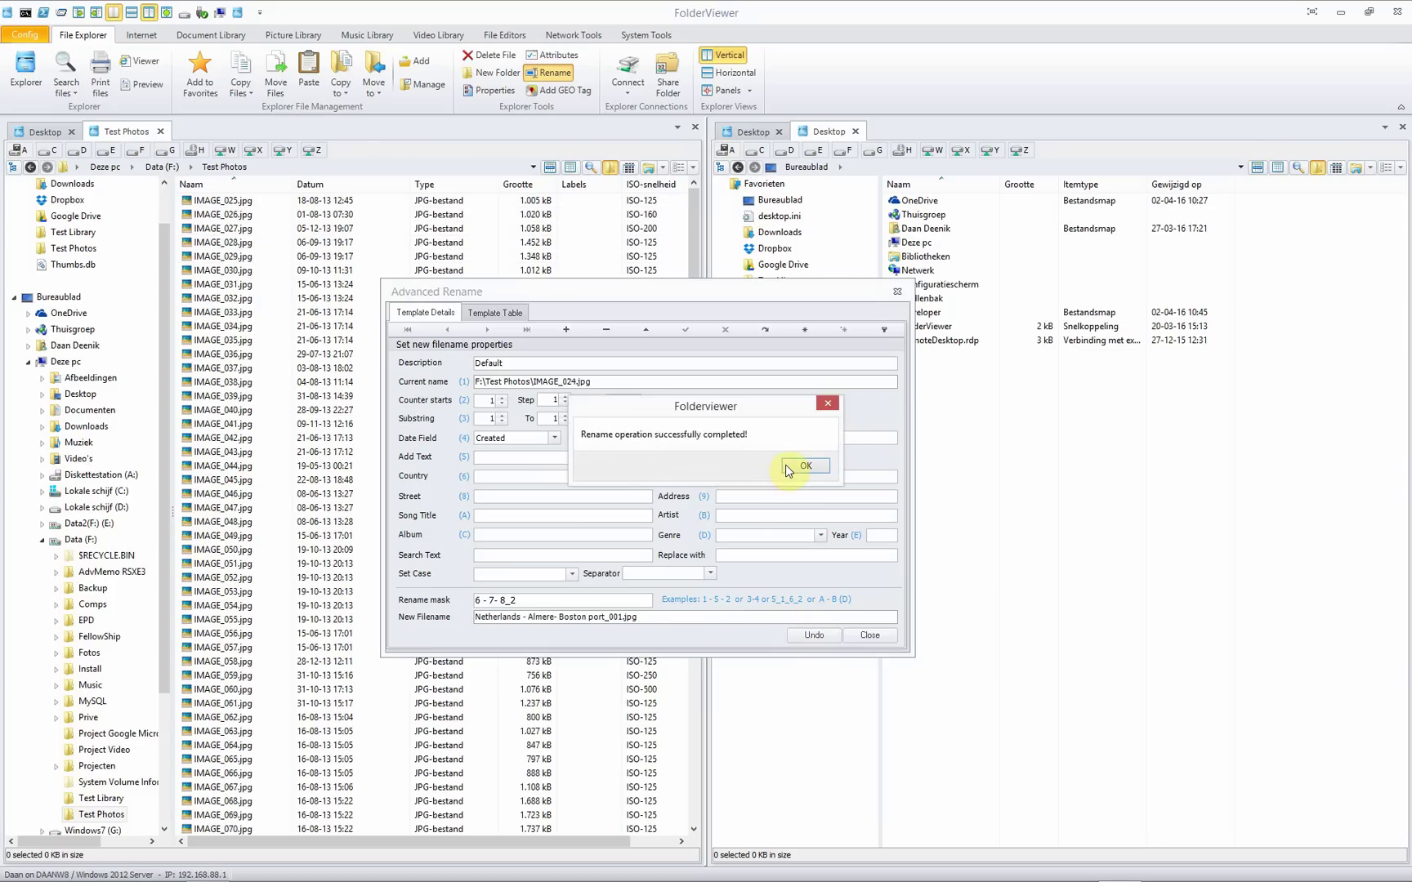
pyautogui.click(804, 465)
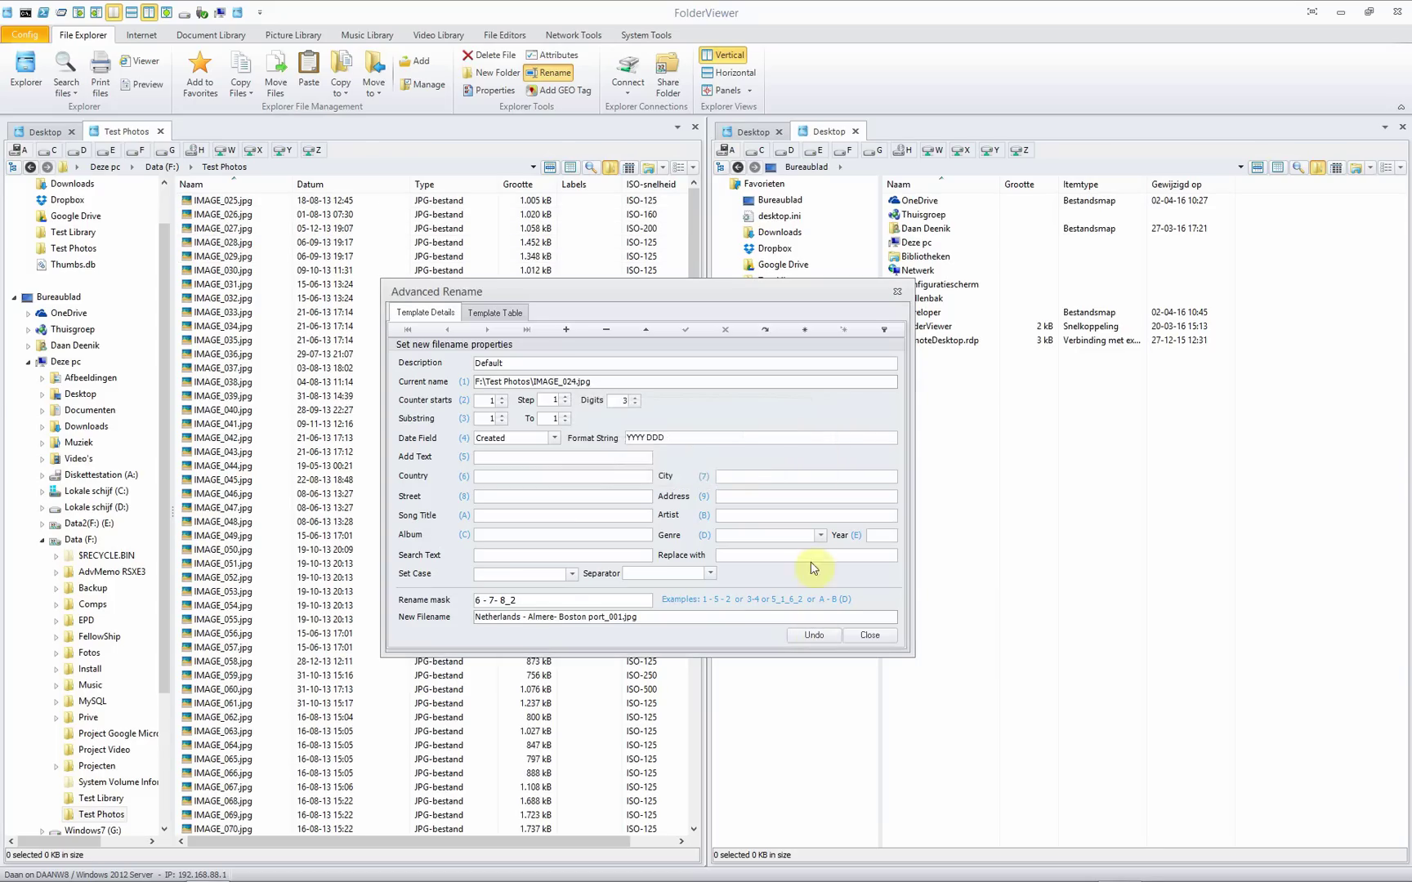
# - Close Advanced Rename and widen the Naam column to show full filenames
pyautogui.click(867, 636)
pyautogui.scroll(-3, 694, 299)
pyautogui.moveTo(696, 329); pyautogui.dragTo(687, 805)
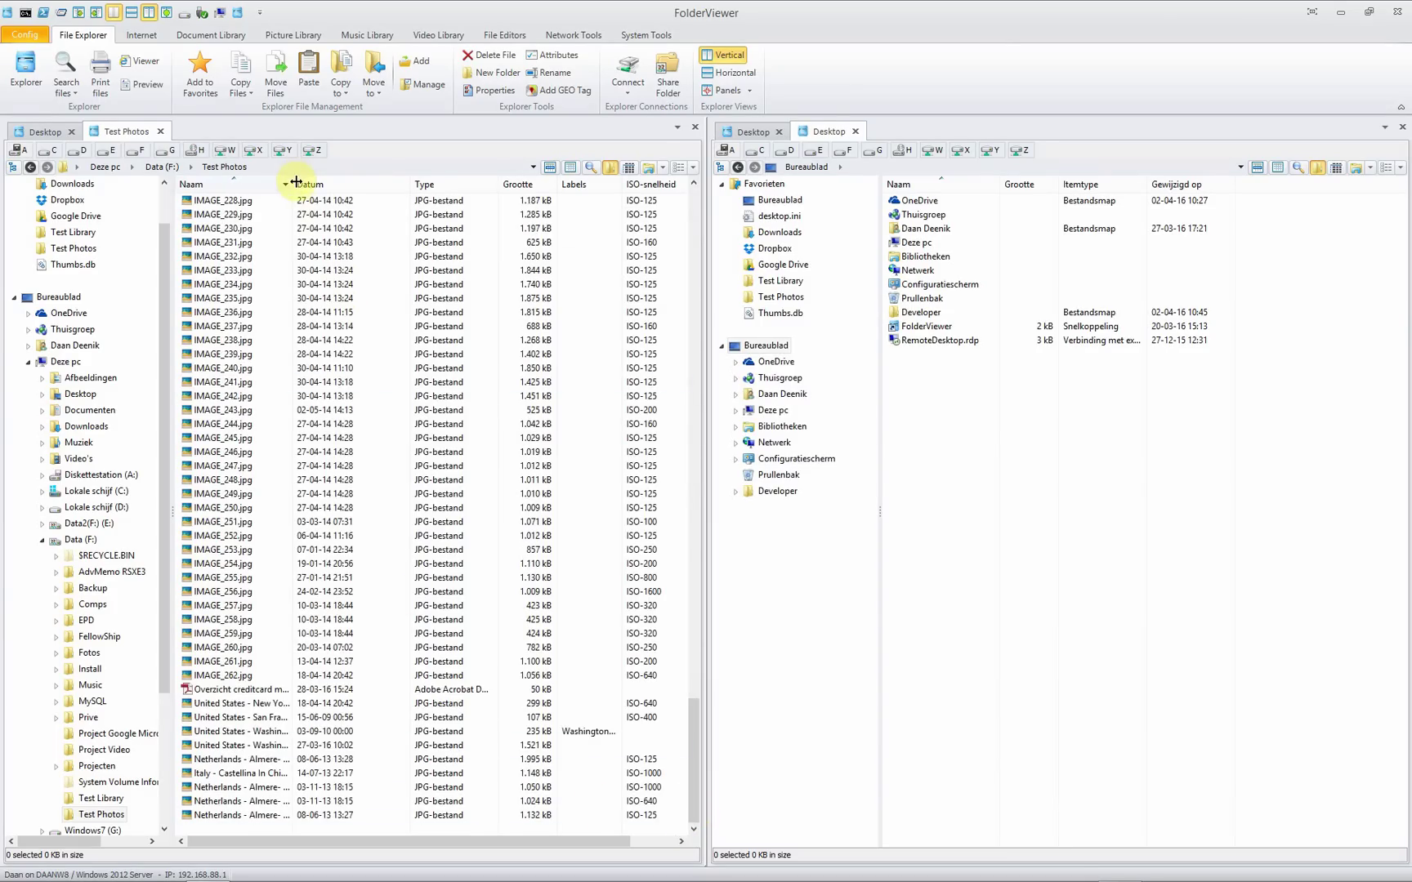
pyautogui.moveTo(293, 181); pyautogui.dragTo(461, 182)
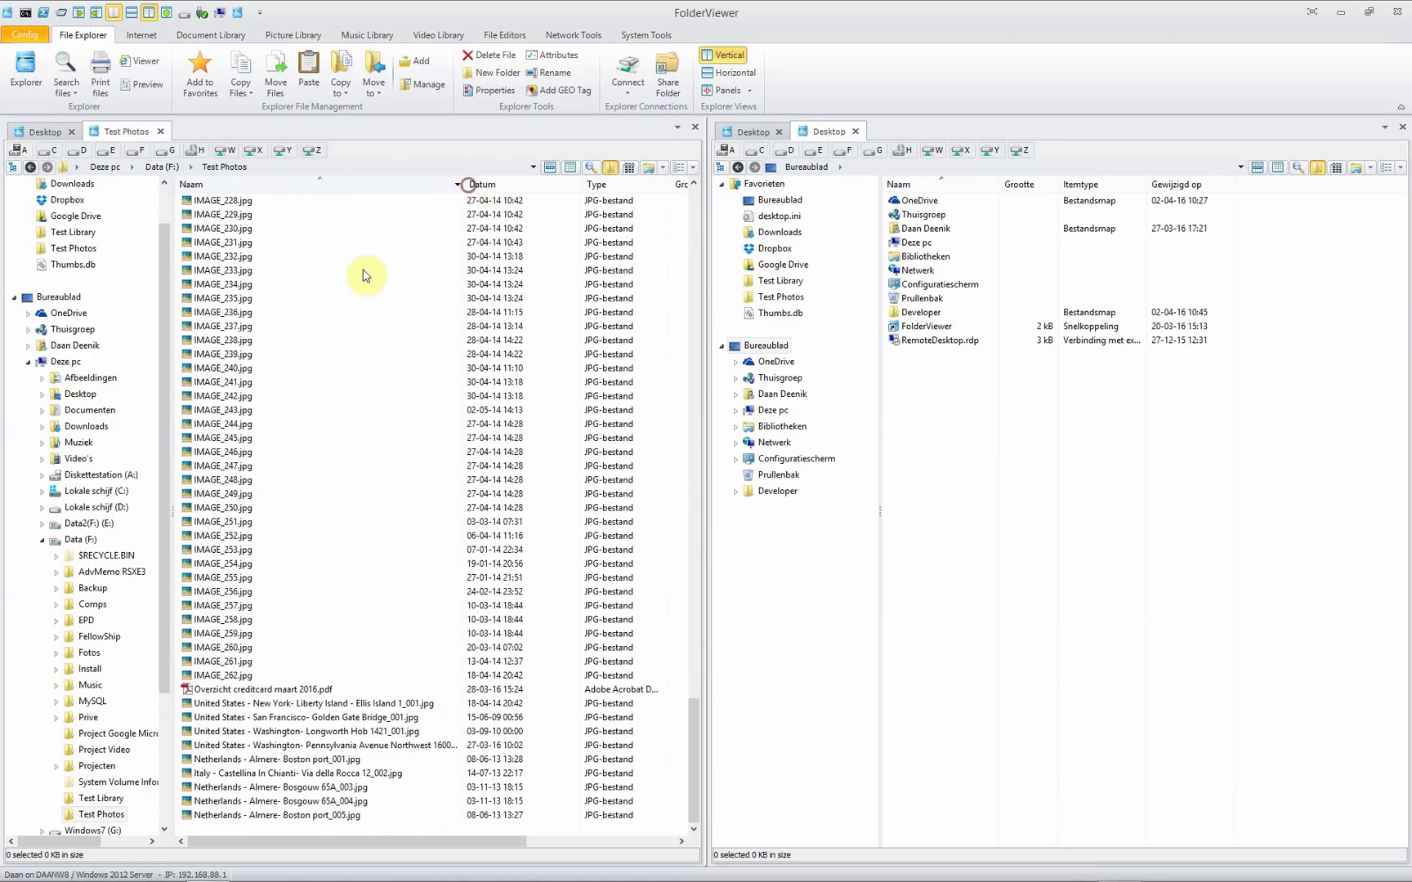
# - Inspect the renamed Almere photos ending 003 and 004, then select IMAGE_025.jpg
pyautogui.click(233, 788)
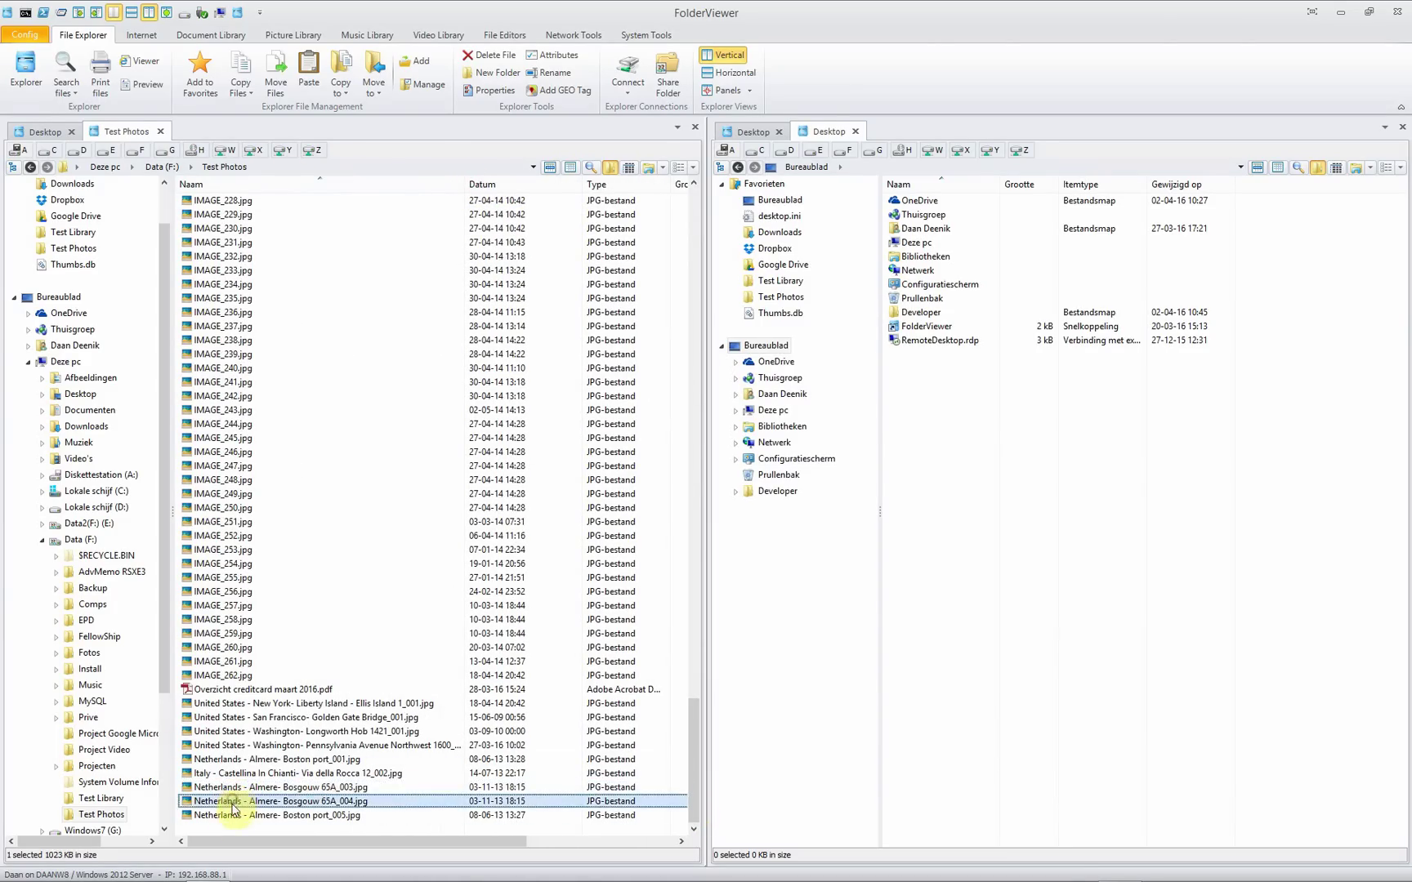
pyautogui.click(232, 803)
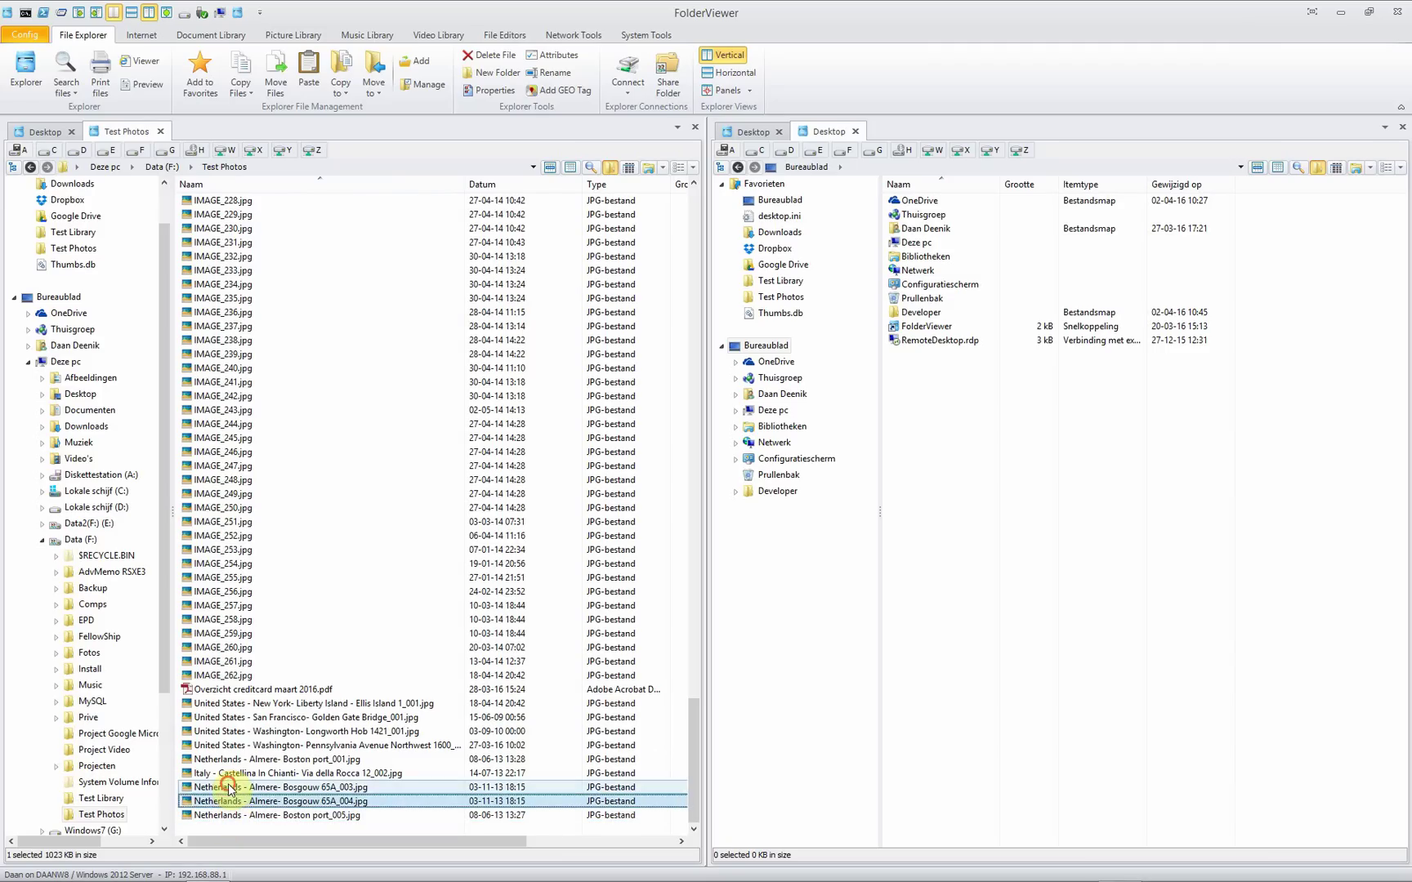
pyautogui.click(228, 787)
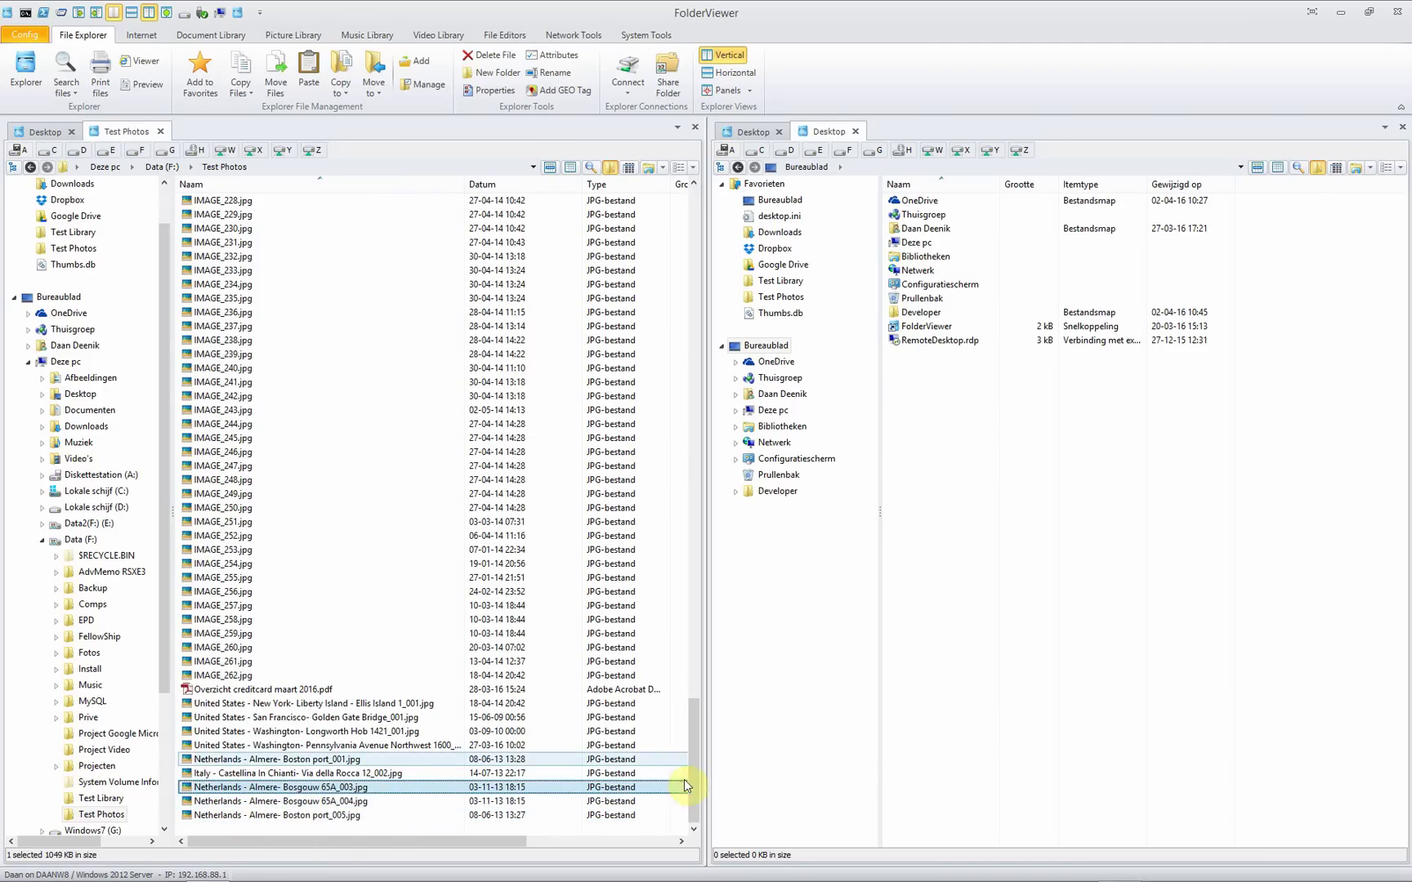
pyautogui.moveTo(693, 766); pyautogui.dragTo(687, 242)
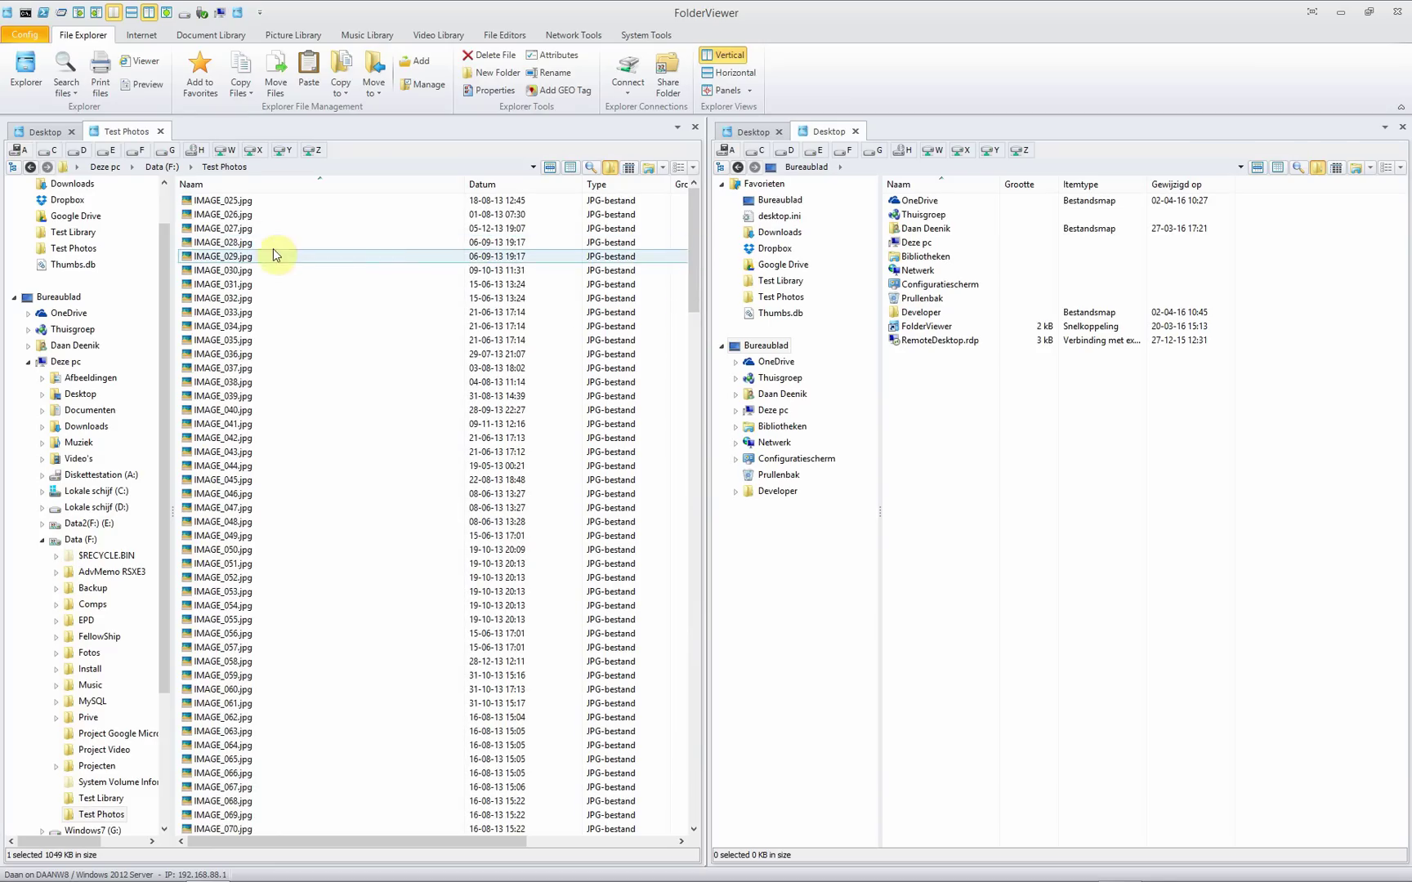
pyautogui.click(214, 201)
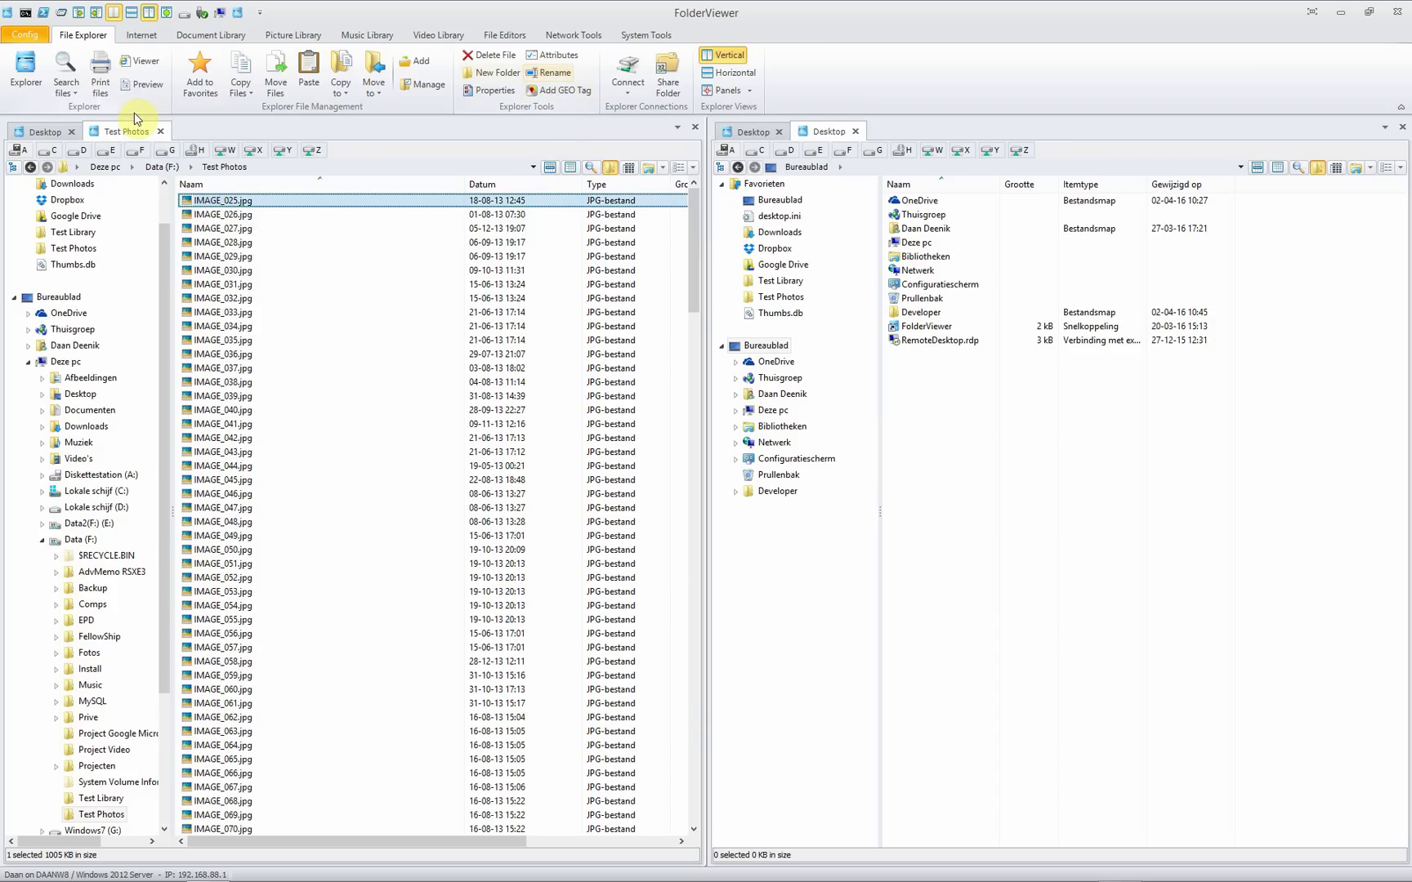
# - Open G:\Test Ordered Files in the right pane and delete the Amsterdam and Deventer folders
pyautogui.click(871, 150)
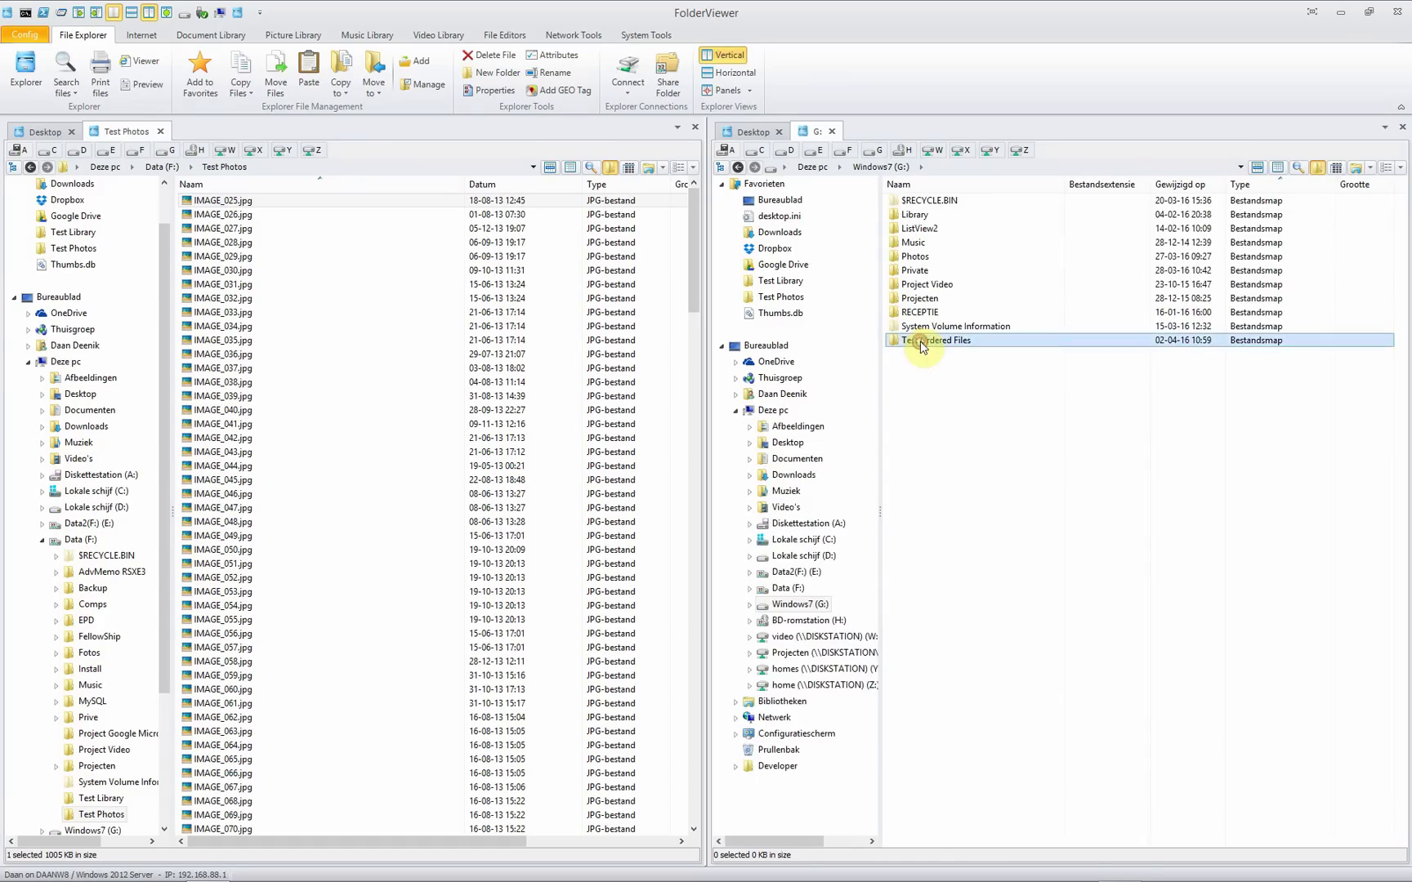
pyautogui.doubleClick(919, 341)
pyautogui.click(924, 204)
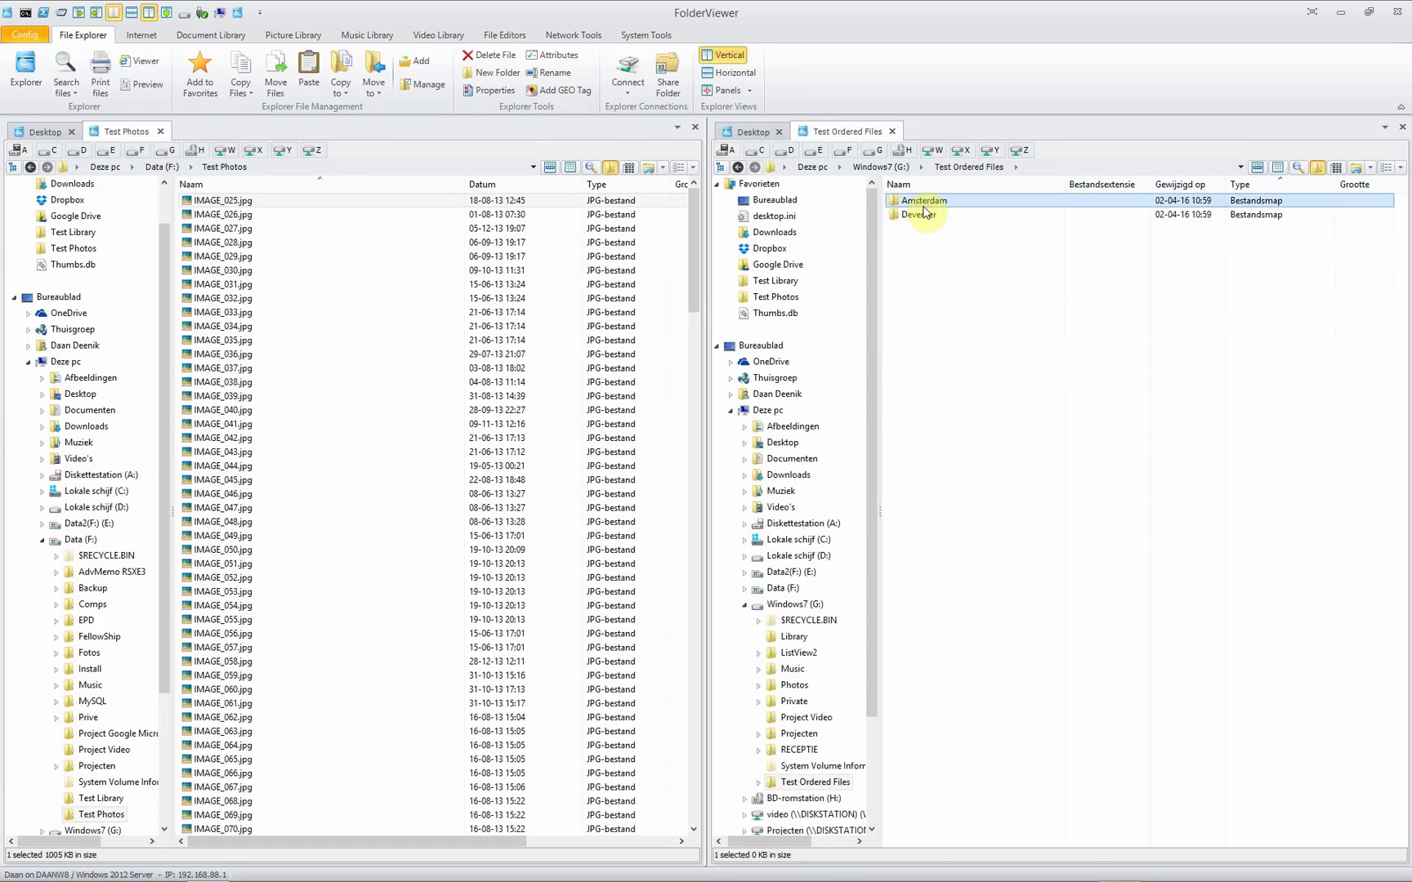
pyautogui.keyDown('shift'); pyautogui.click(926, 214); pyautogui.keyUp('shift')
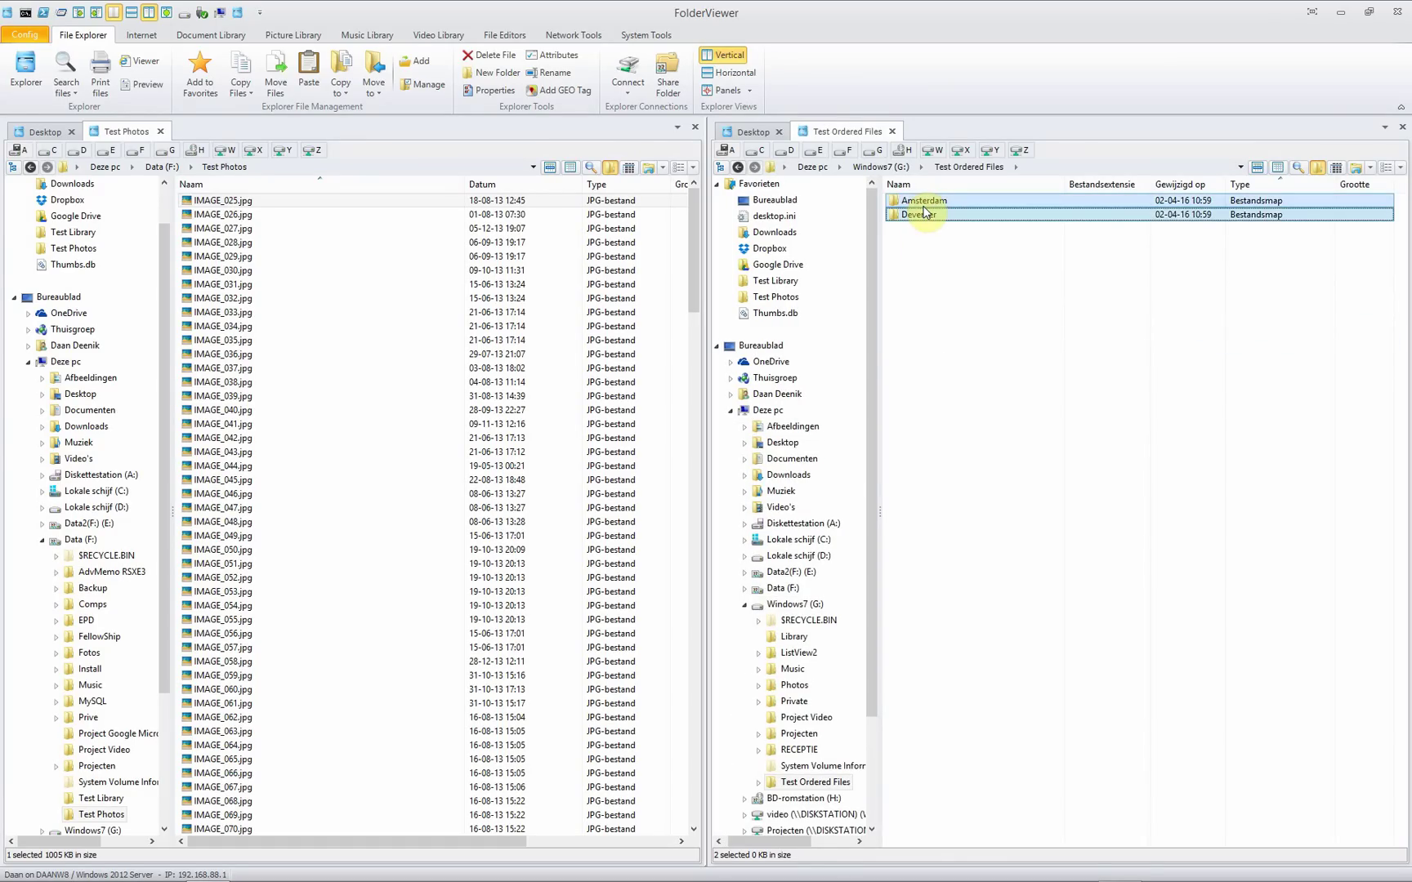
pyautogui.press('Delete')
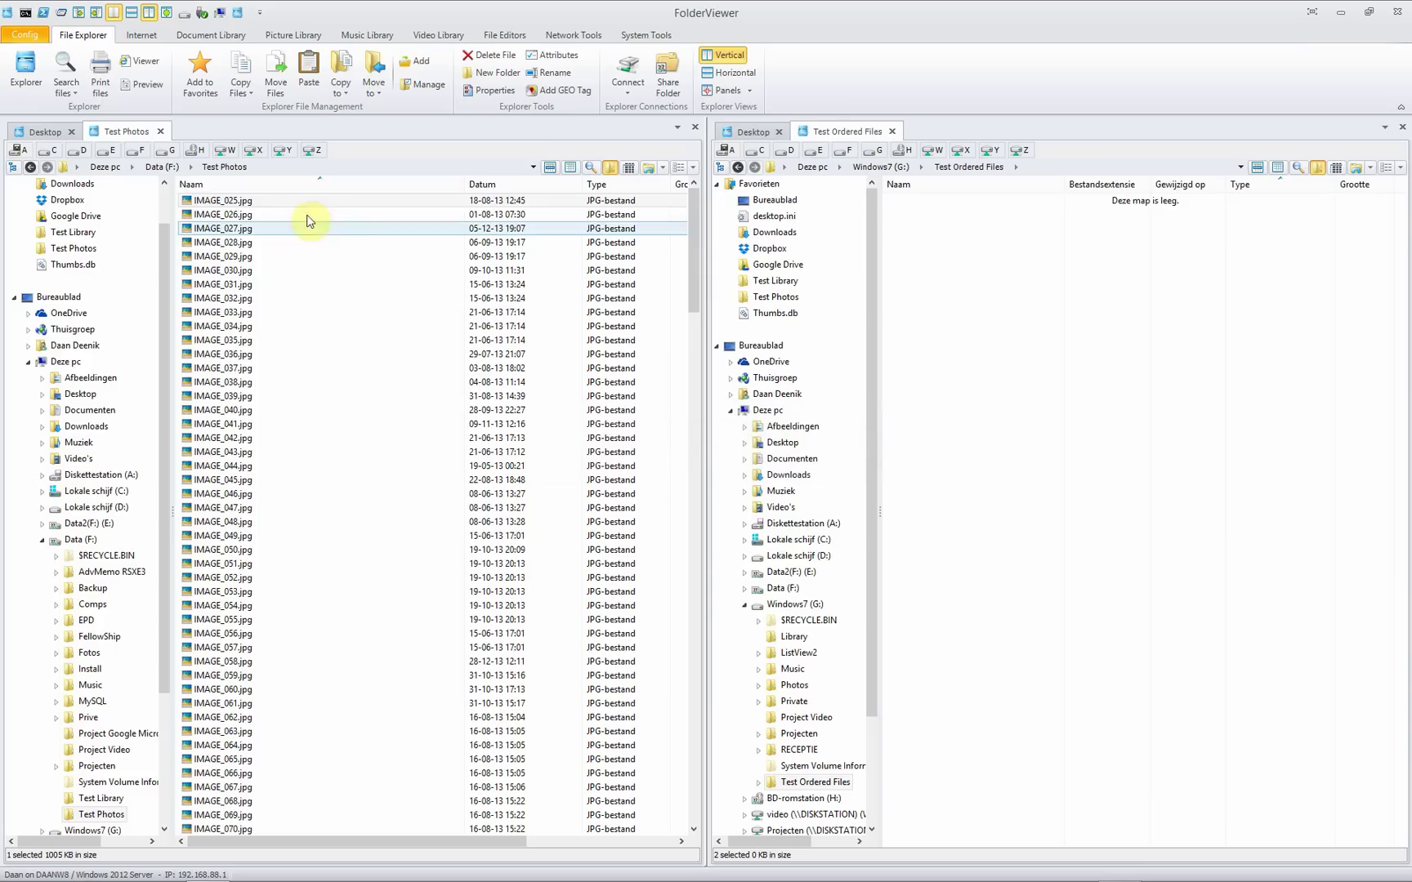
# - Copy IMAGE_025 to IMAGE_029 into City \ Street geo-tag folders, creating Almere
pyautogui.click(217, 201)
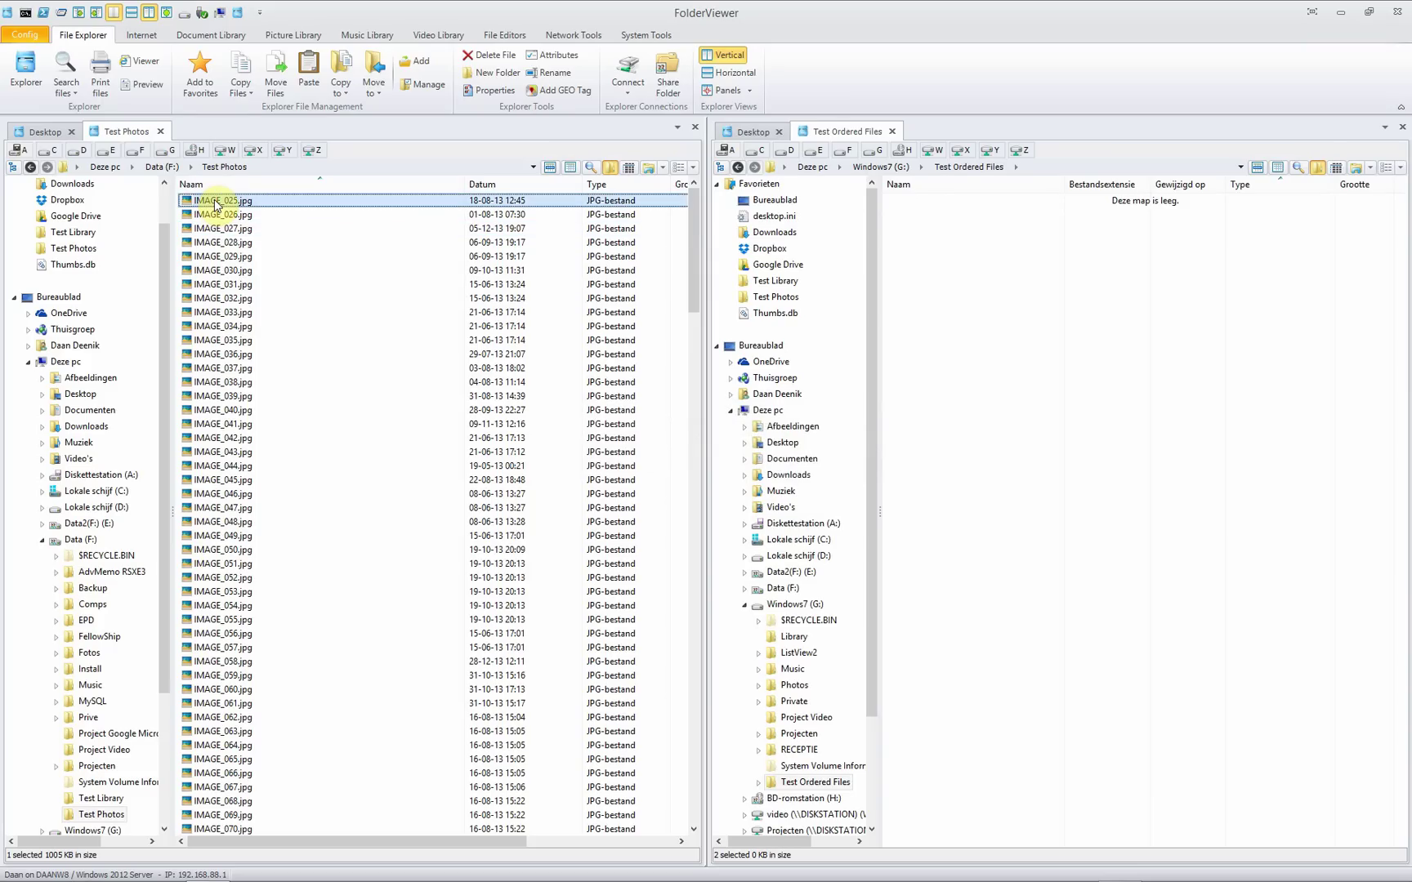
pyautogui.hotkey('shift', 'Down')
pyautogui.hotkey('shift', 'Down')
pyautogui.hotkey('shift', 'Down')
pyautogui.hotkey('shift', 'Down')
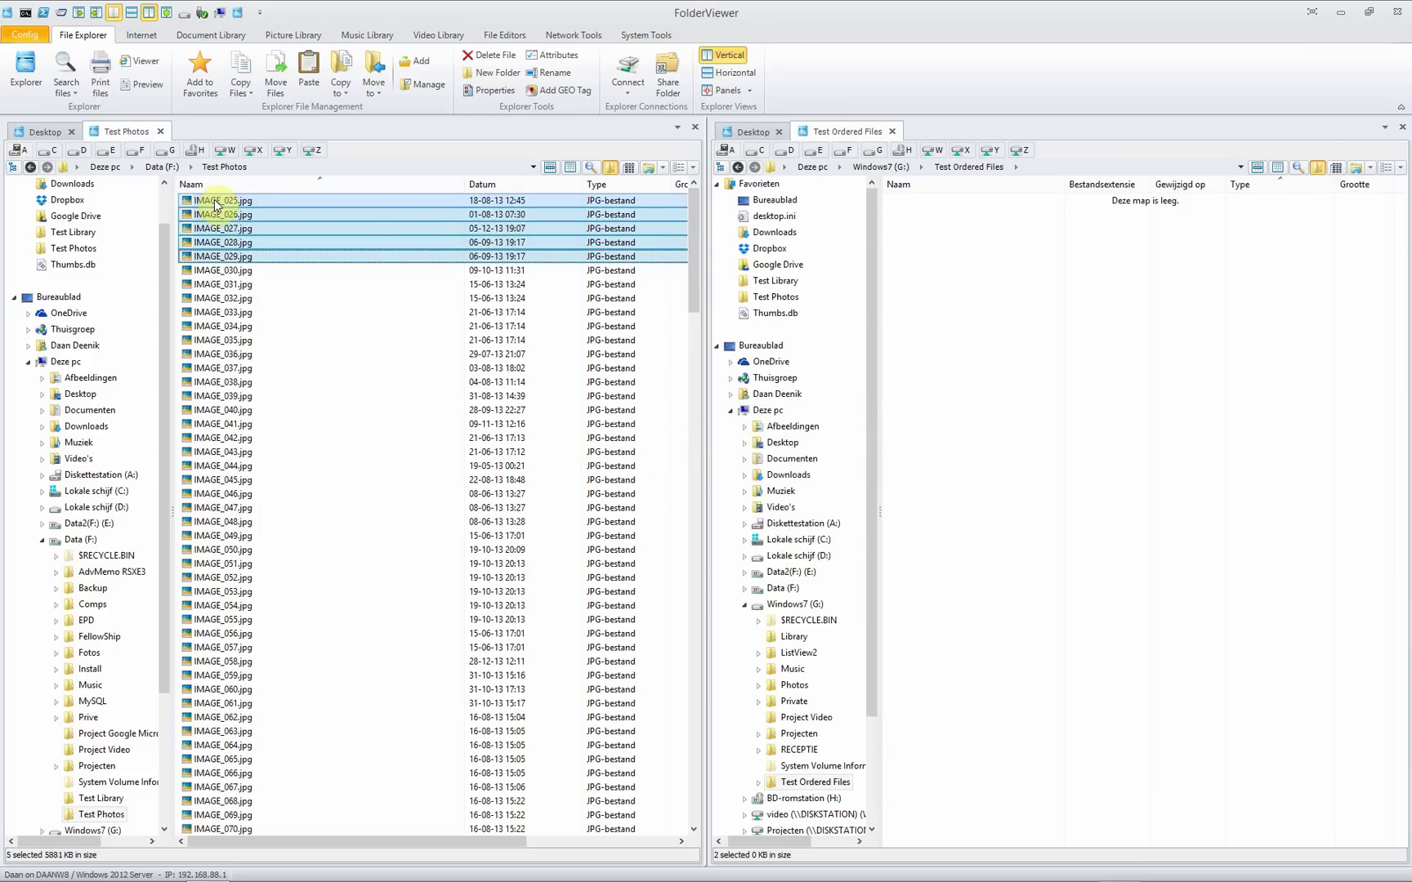
pyautogui.click(242, 97)
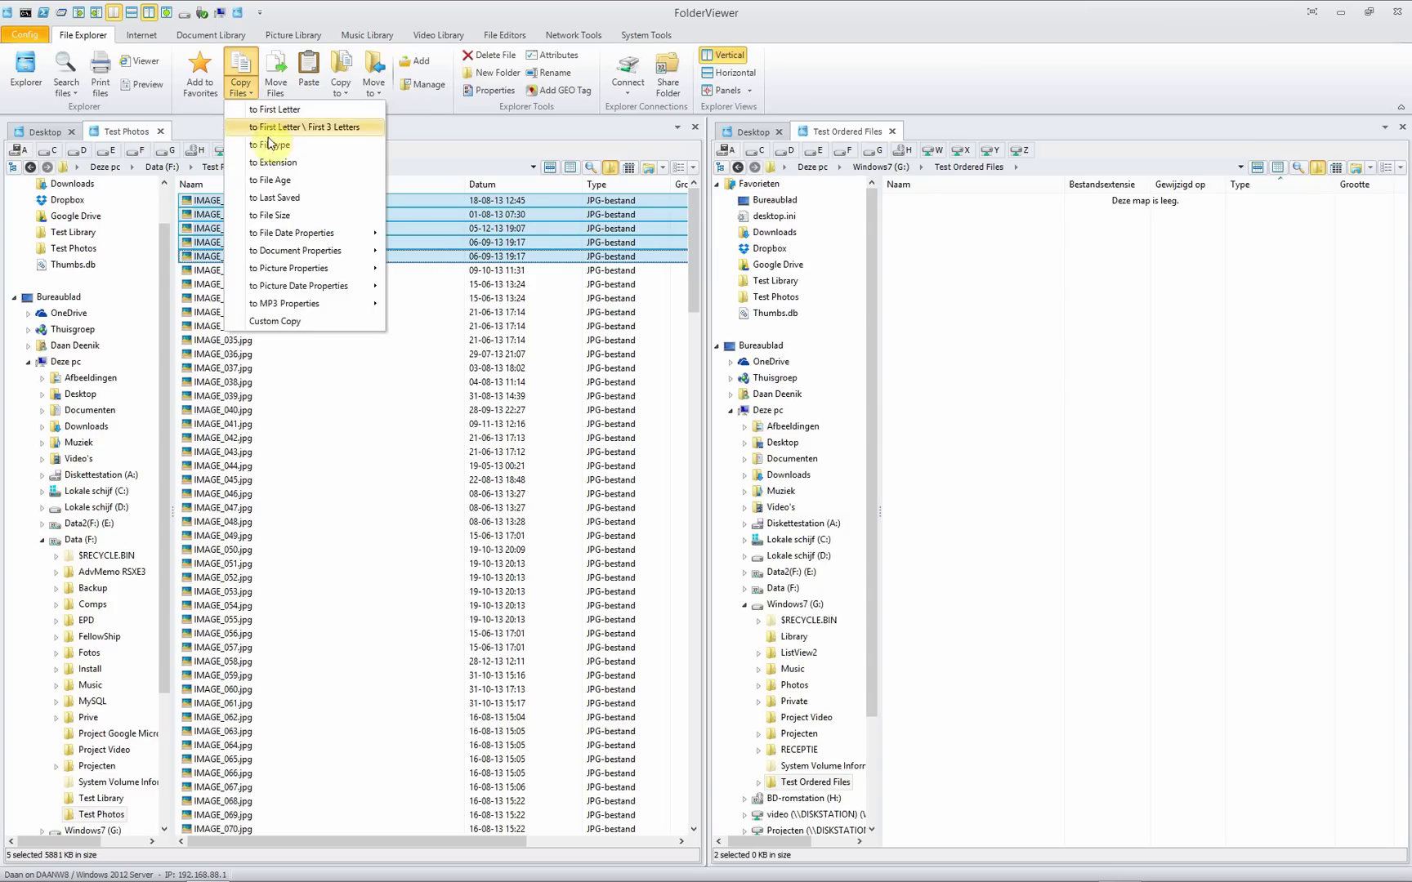
pyautogui.moveTo(308, 271)
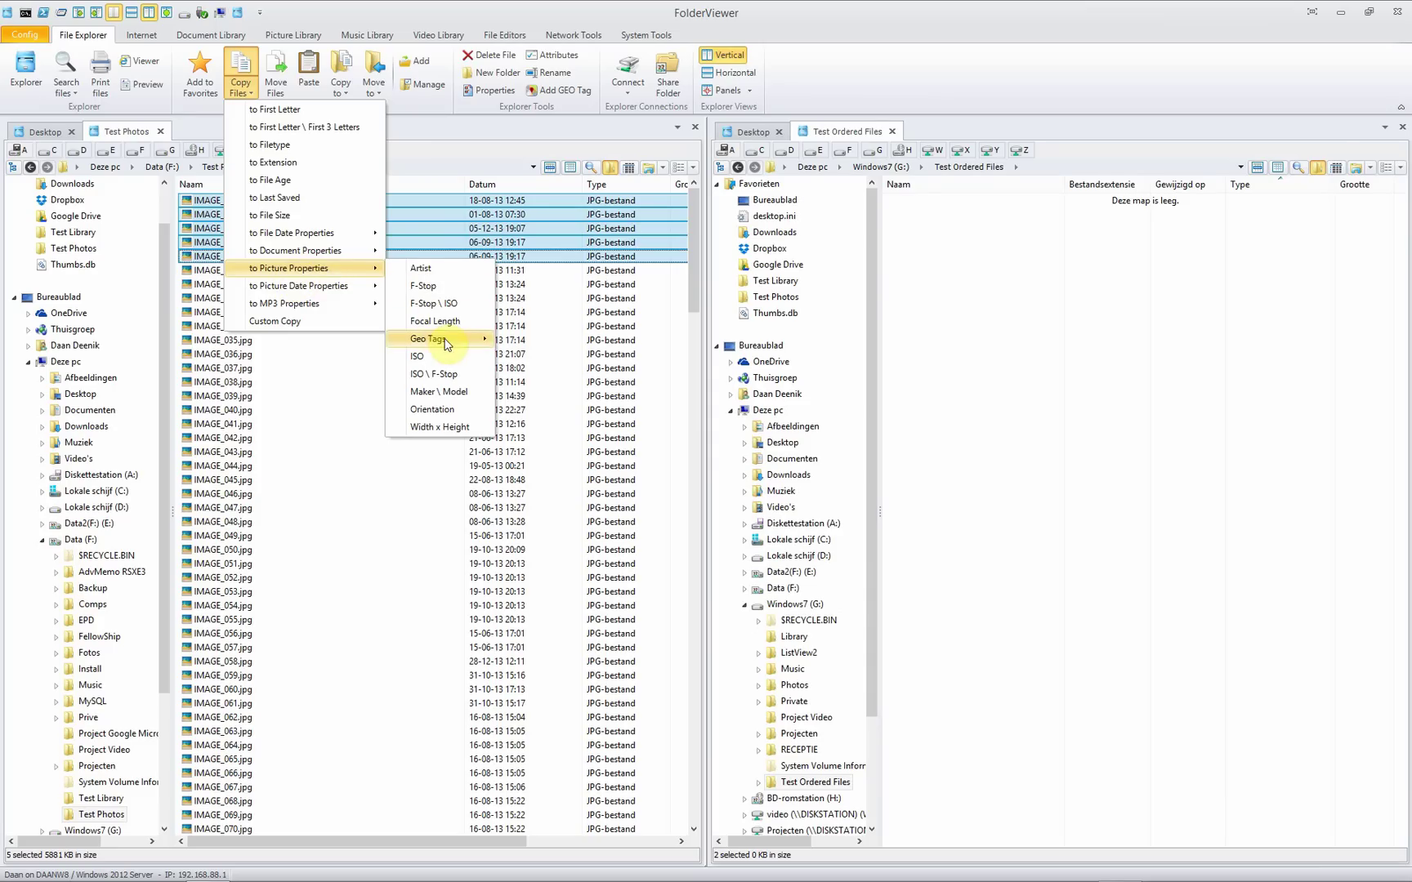
pyautogui.moveTo(446, 344)
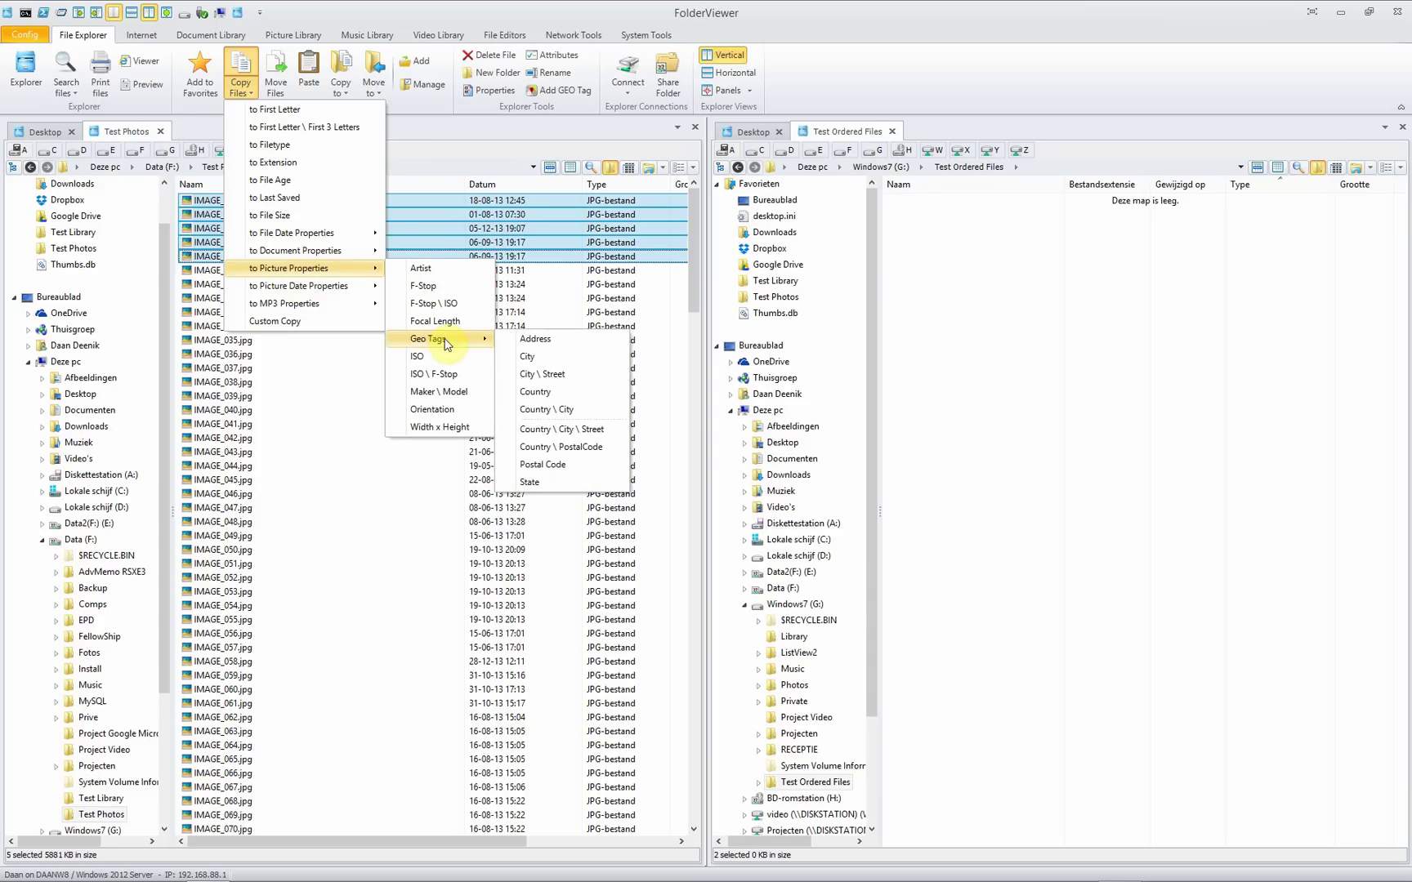
pyautogui.click(586, 376)
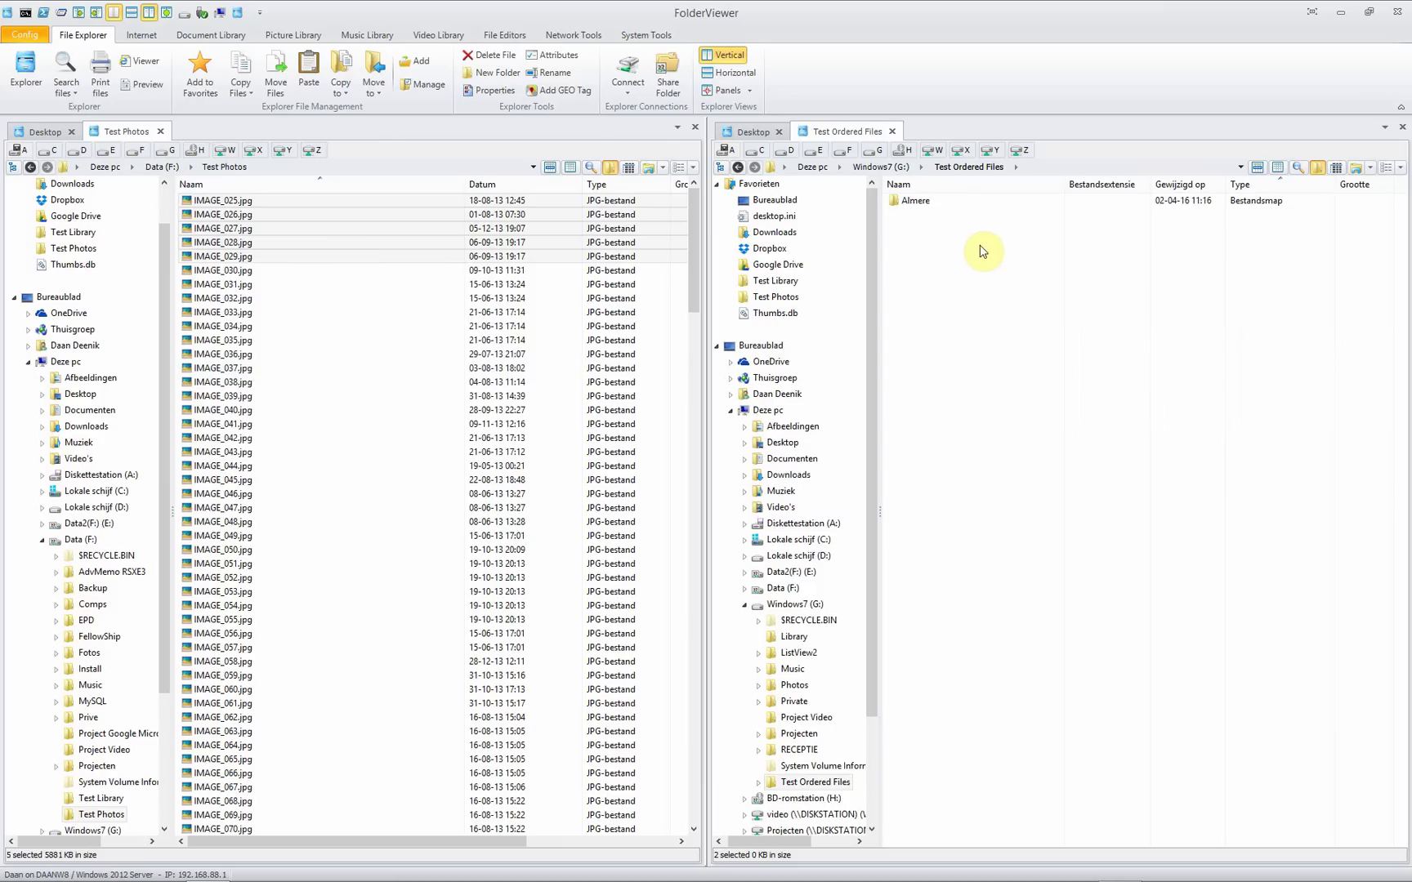
pyautogui.click(921, 210)
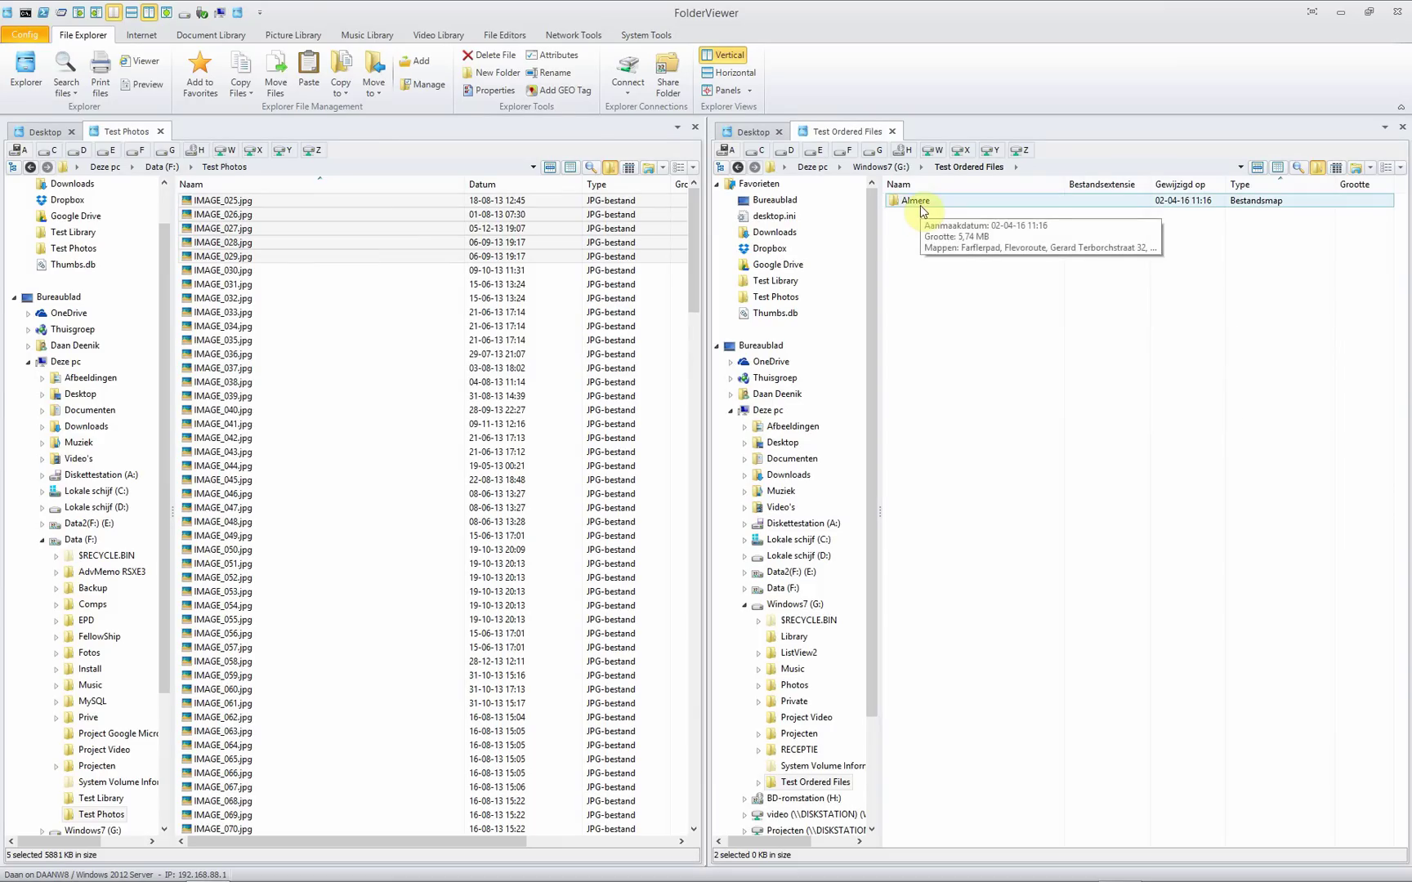
pyautogui.click(921, 209)
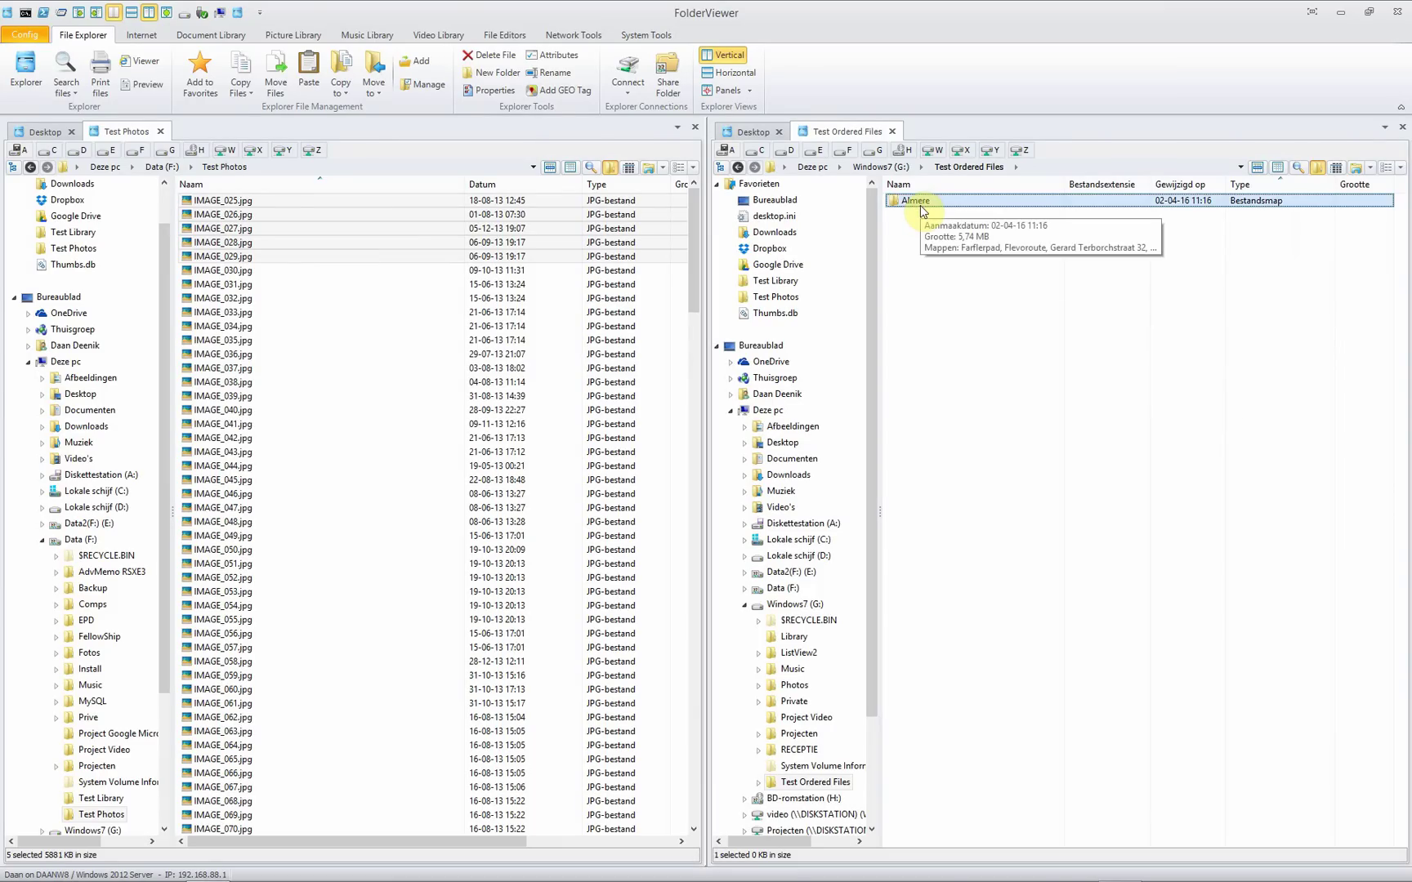
pyautogui.doubleClick(920, 205)
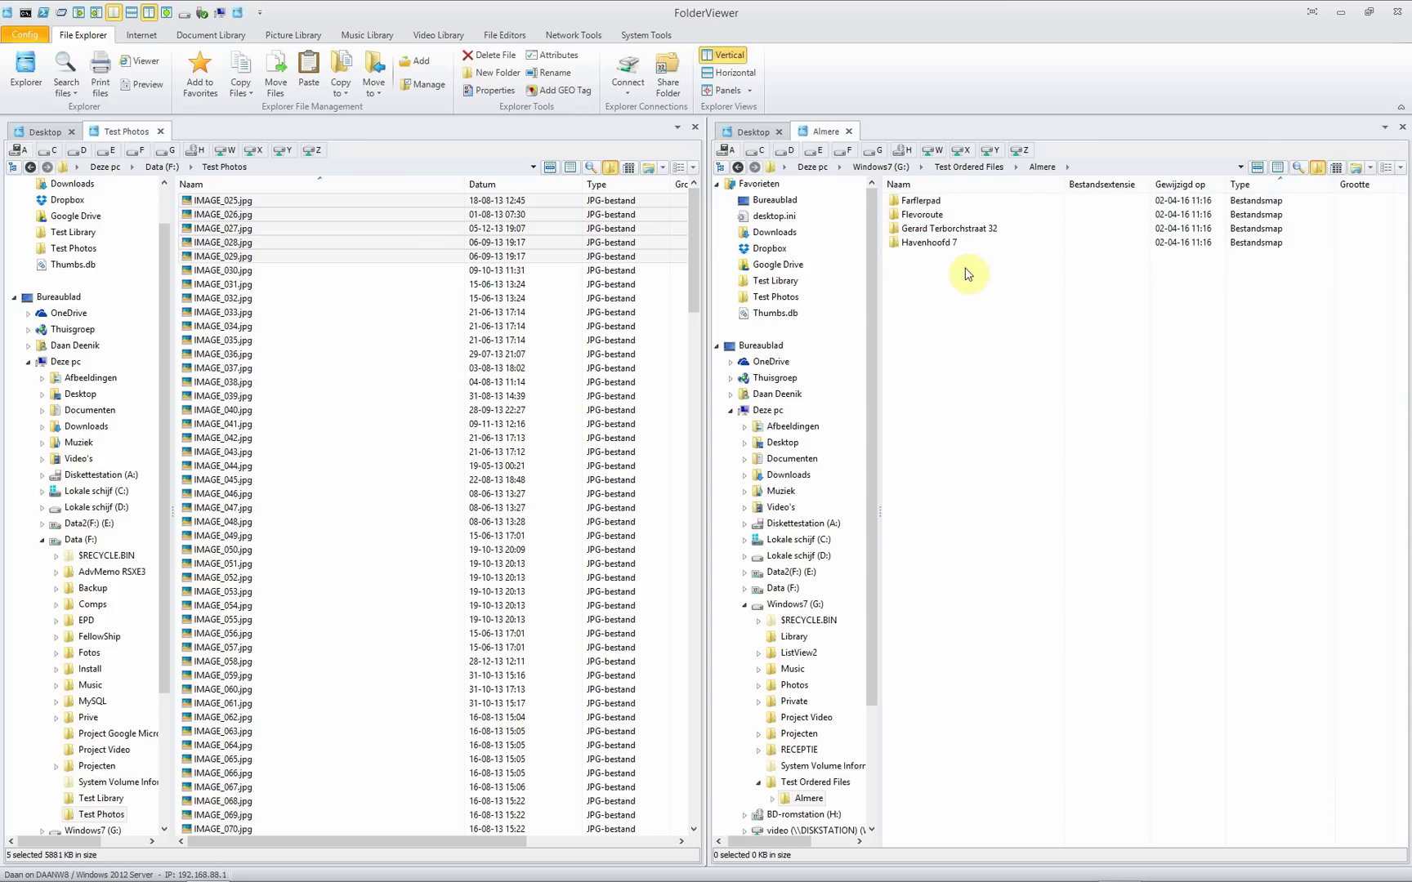
pyautogui.doubleClick(942, 244)
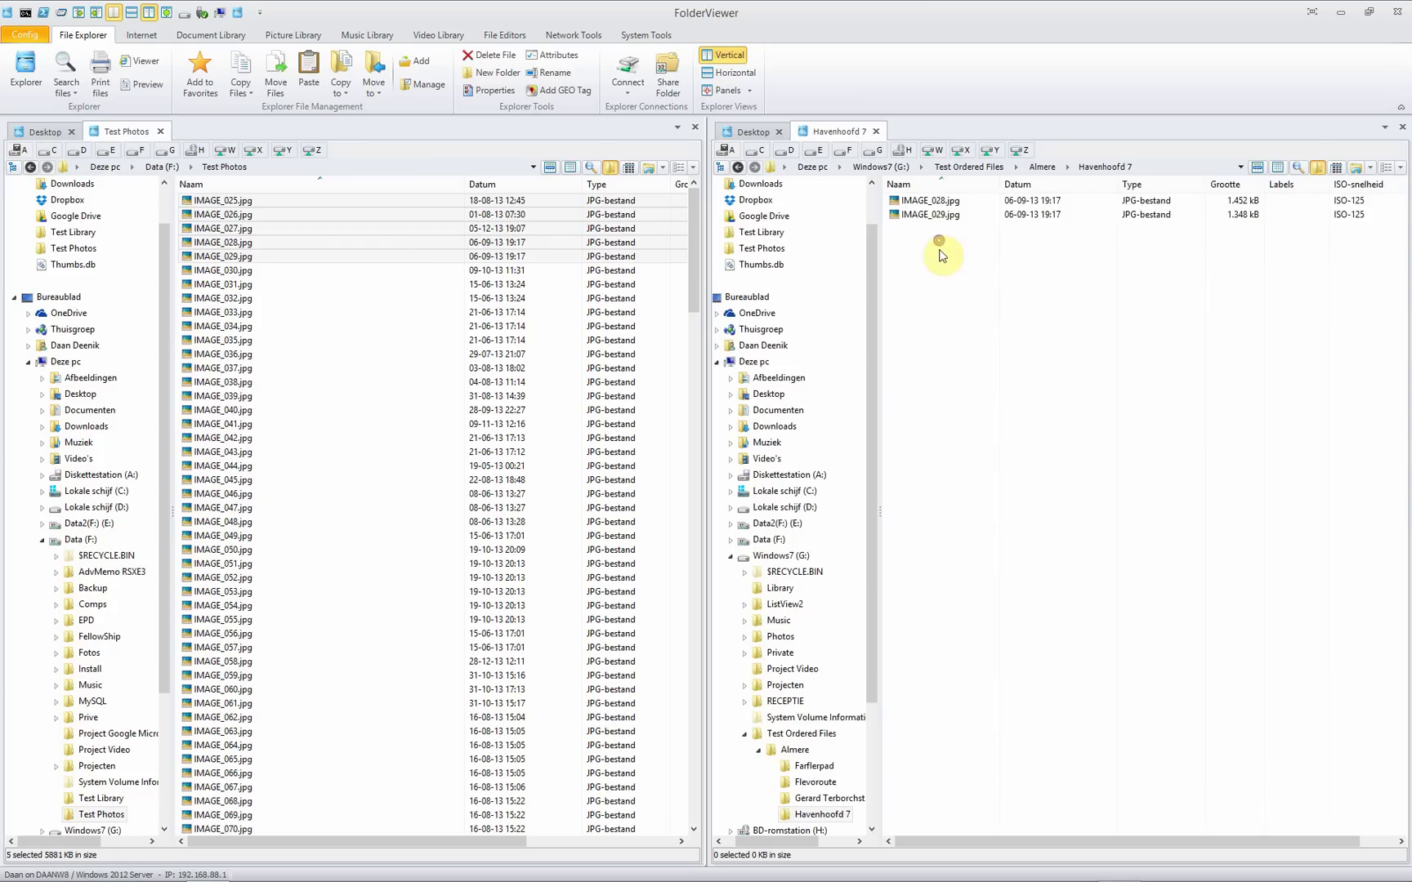
pyautogui.click(933, 203)
pyautogui.click(935, 216)
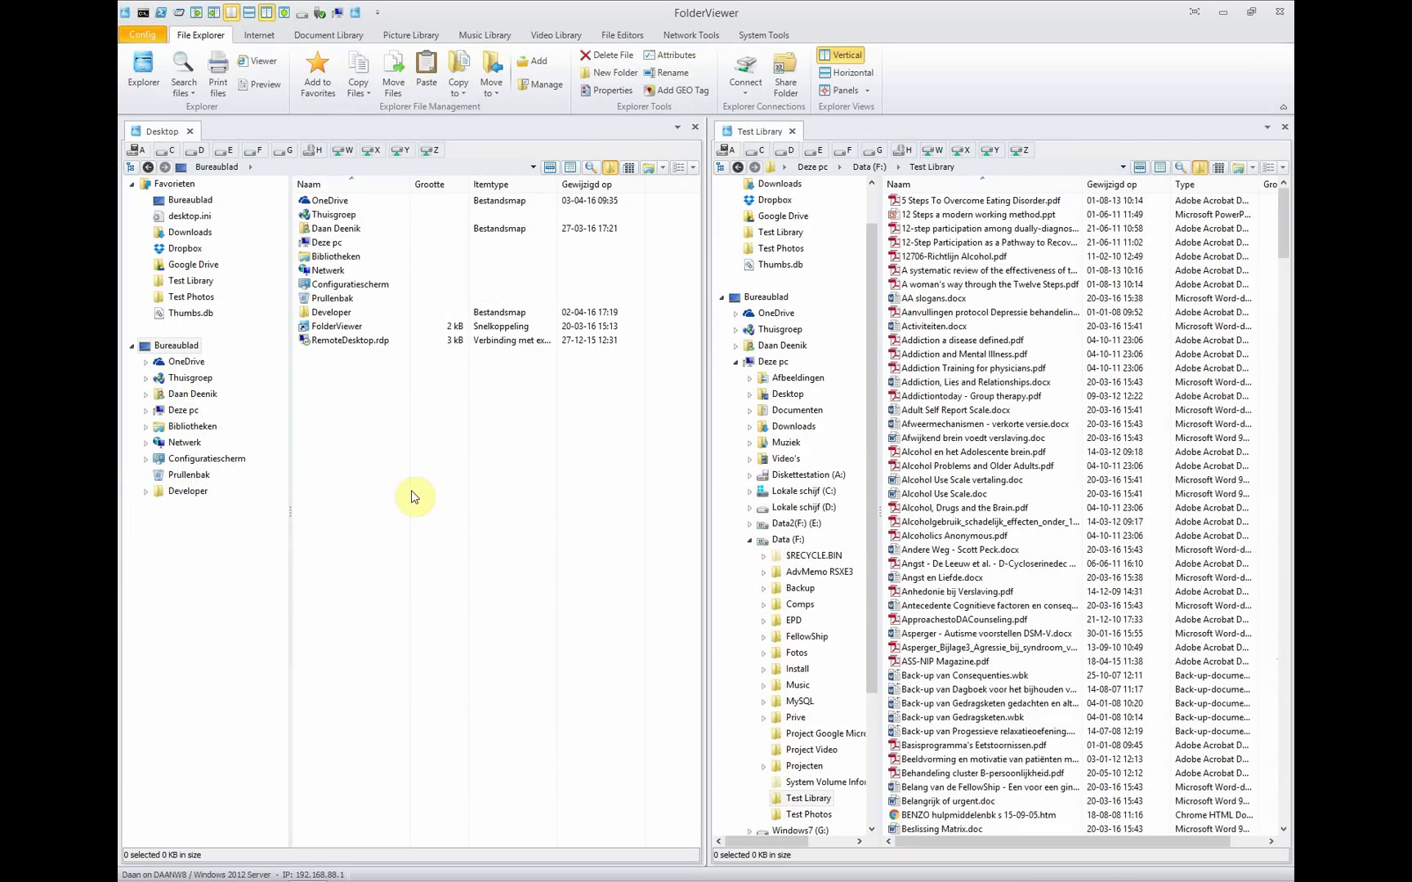
# - Open the Document Library, expand All Documents and filter by the Addiction tag
pyautogui.click(301, 36)
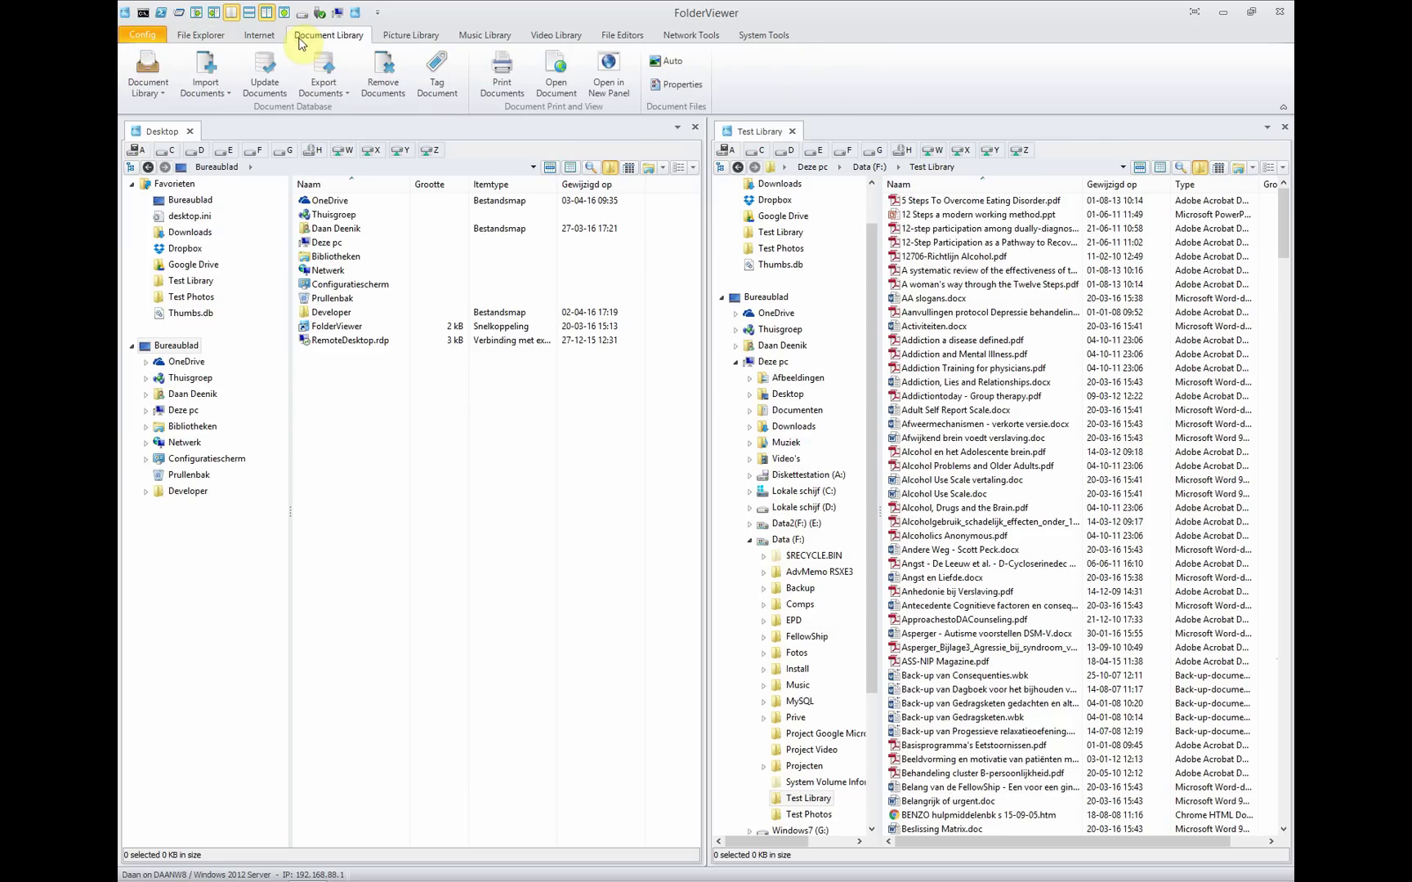
pyautogui.click(148, 69)
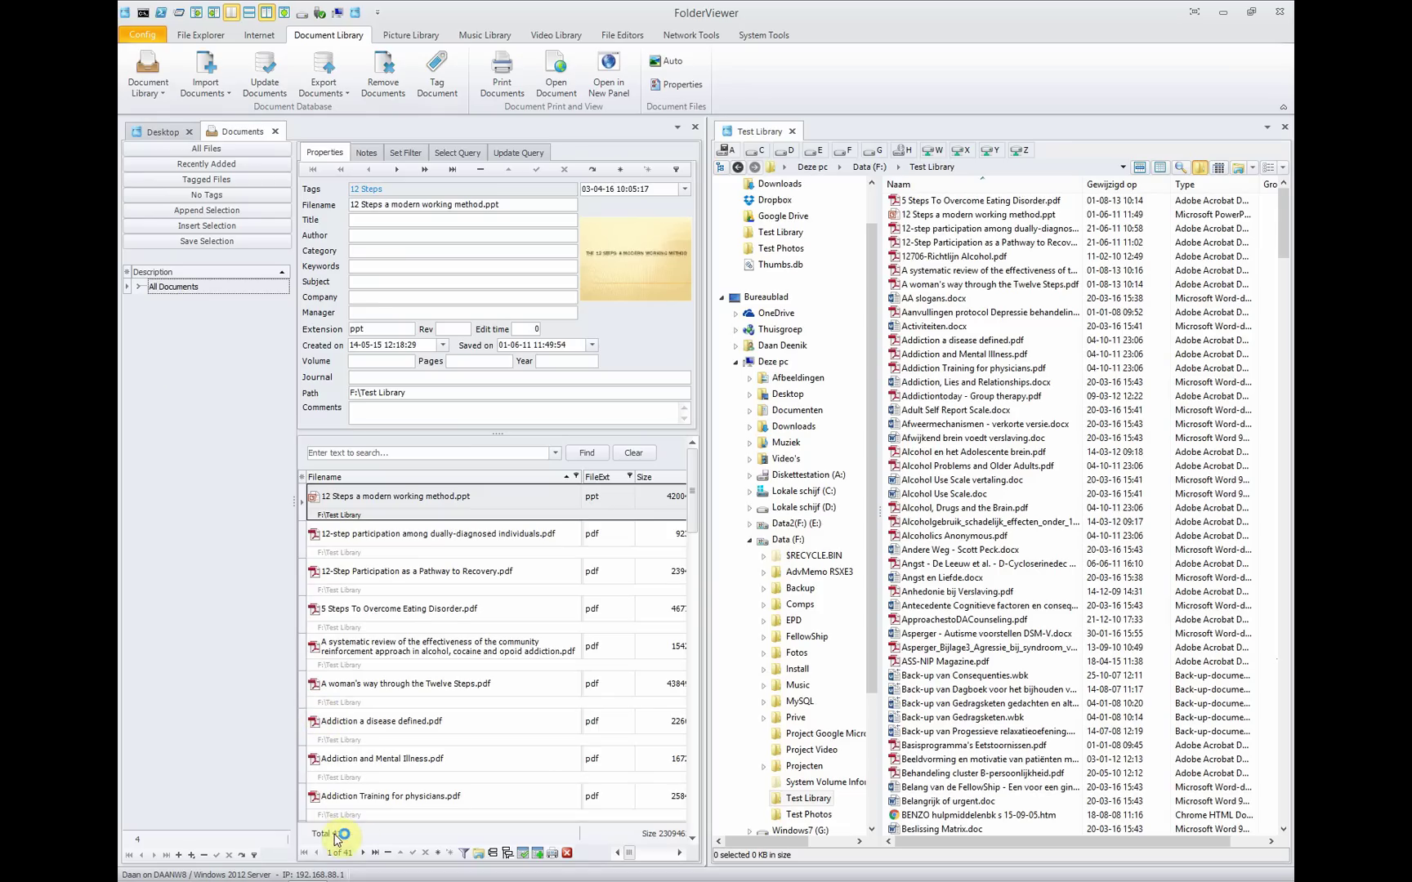
pyautogui.click(139, 287)
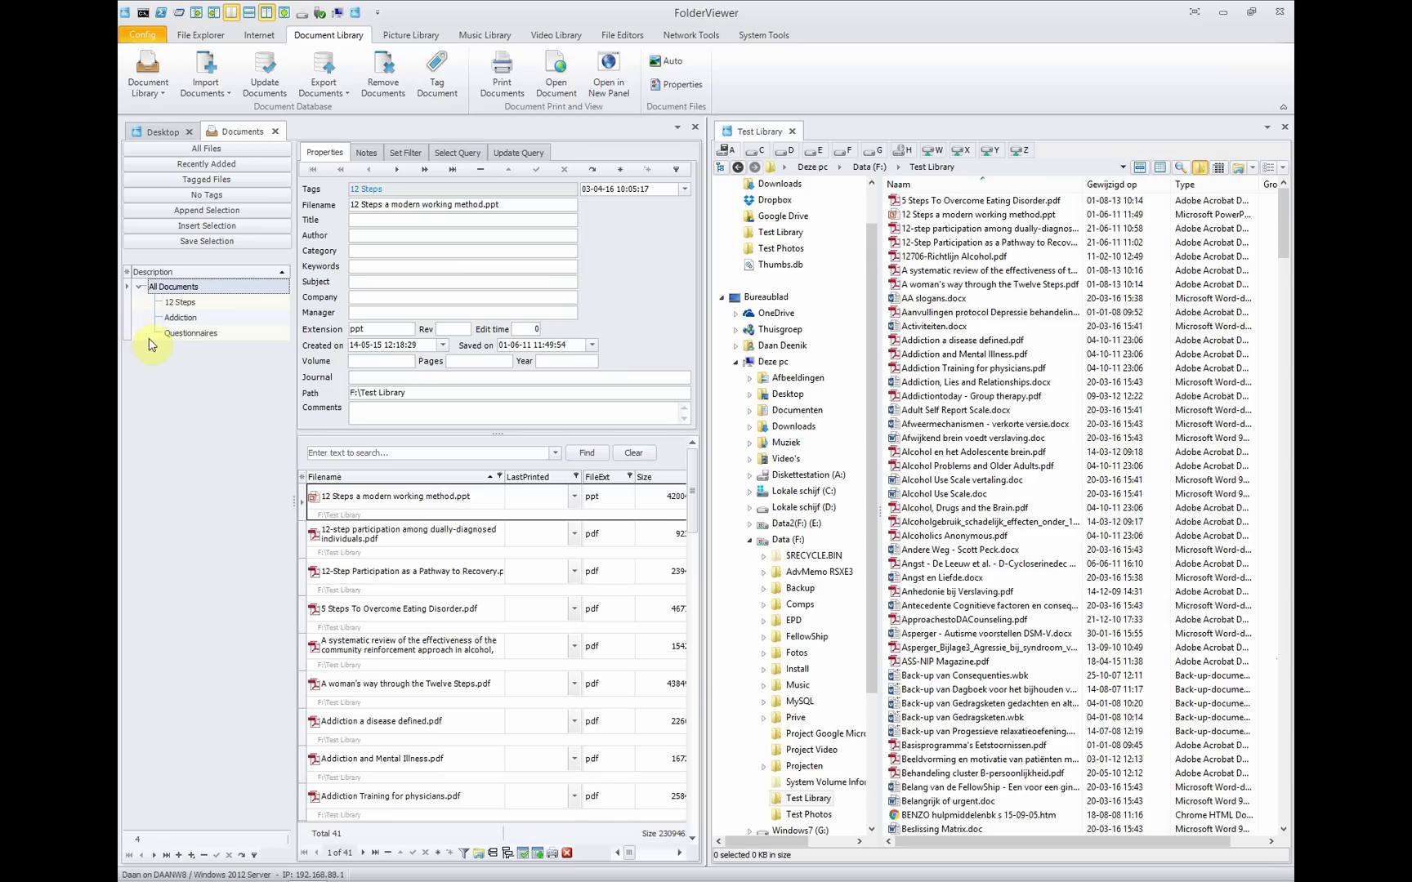
pyautogui.click(183, 304)
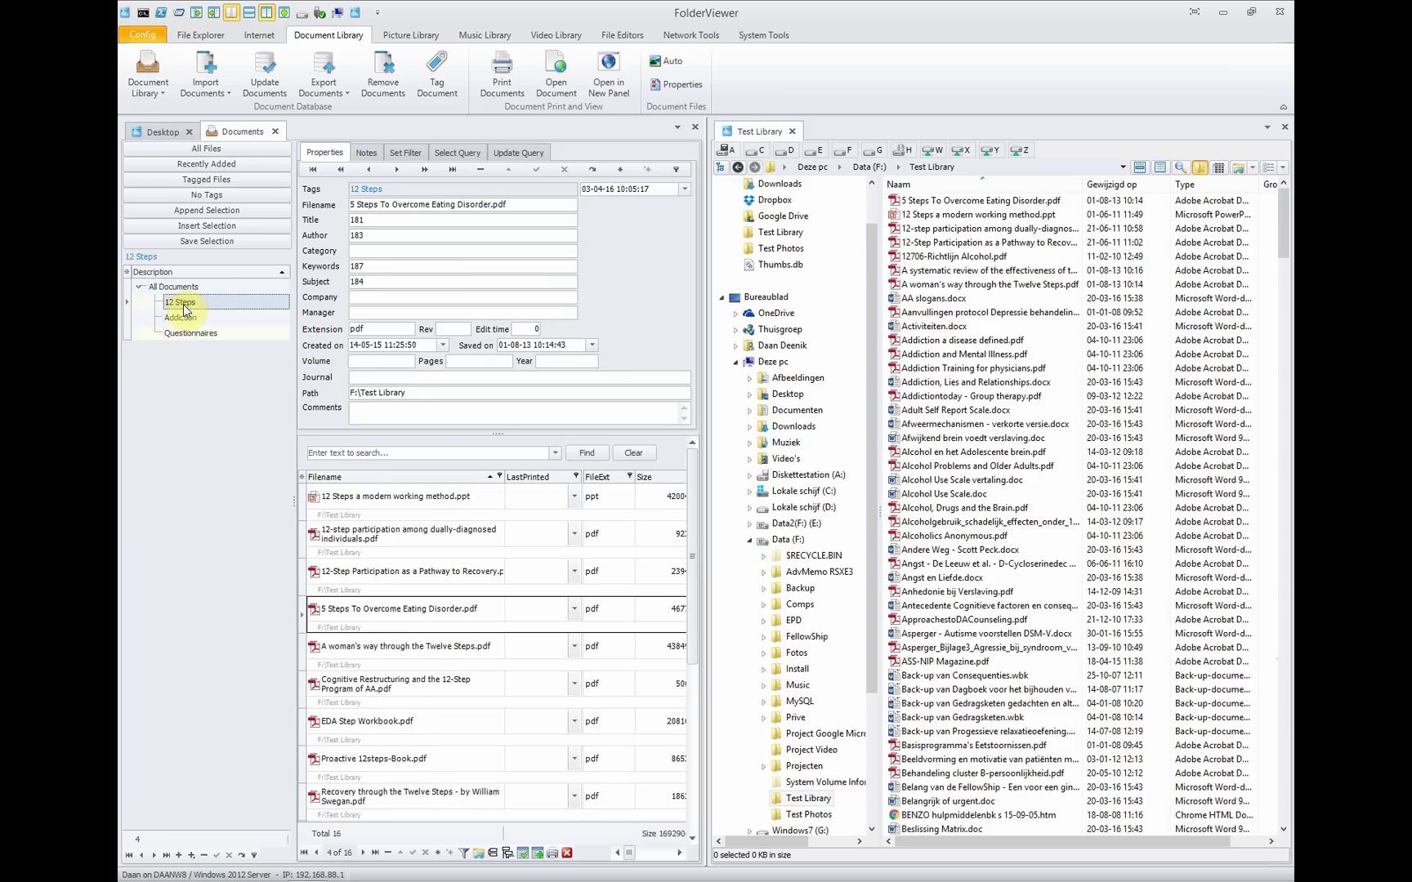
pyautogui.click(180, 318)
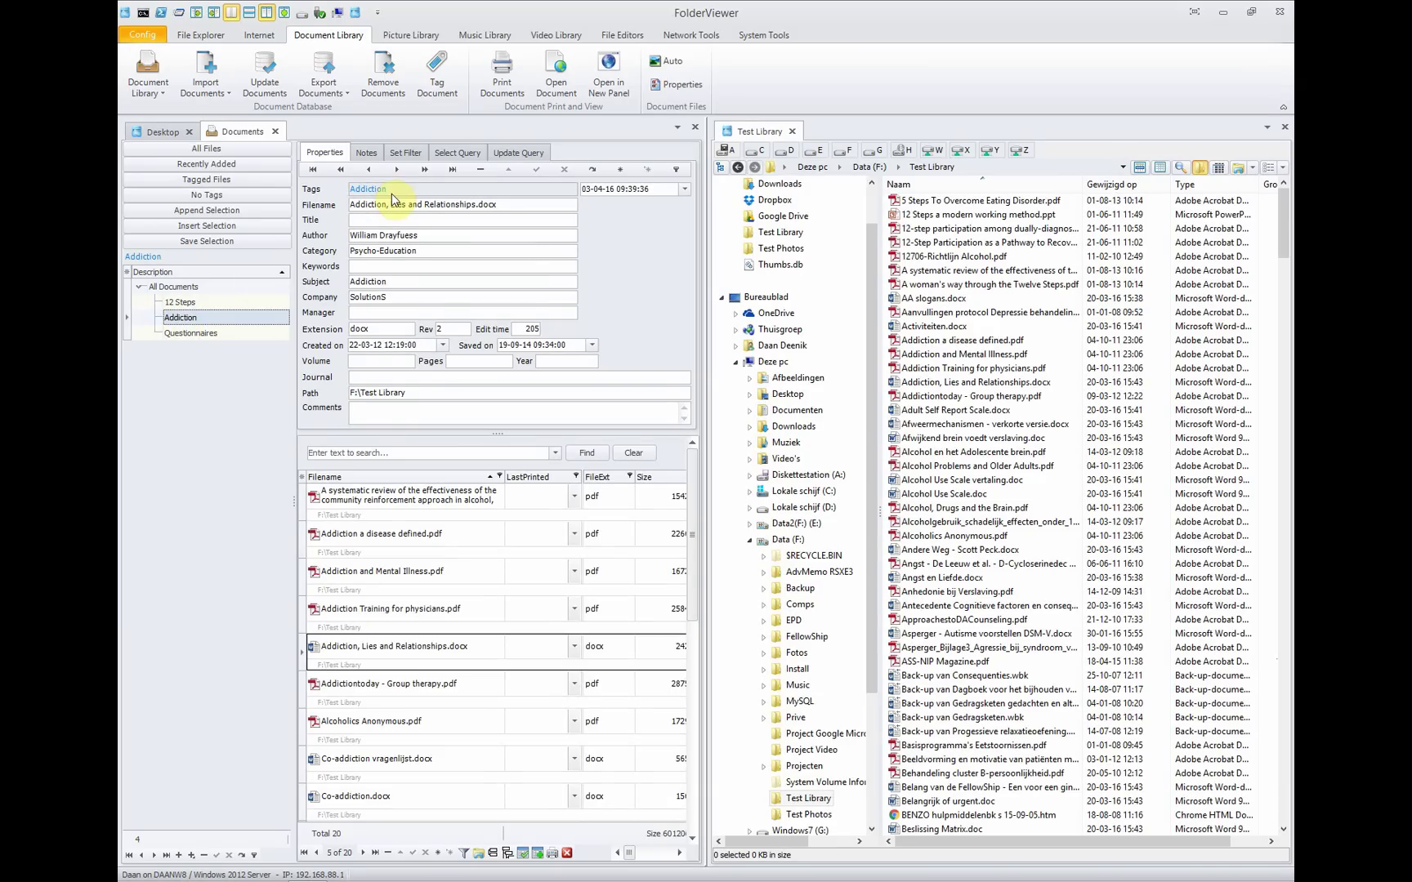
# - Browse the Addiction documents' details, then show the Select Query behind the filter
pyautogui.click(355, 500)
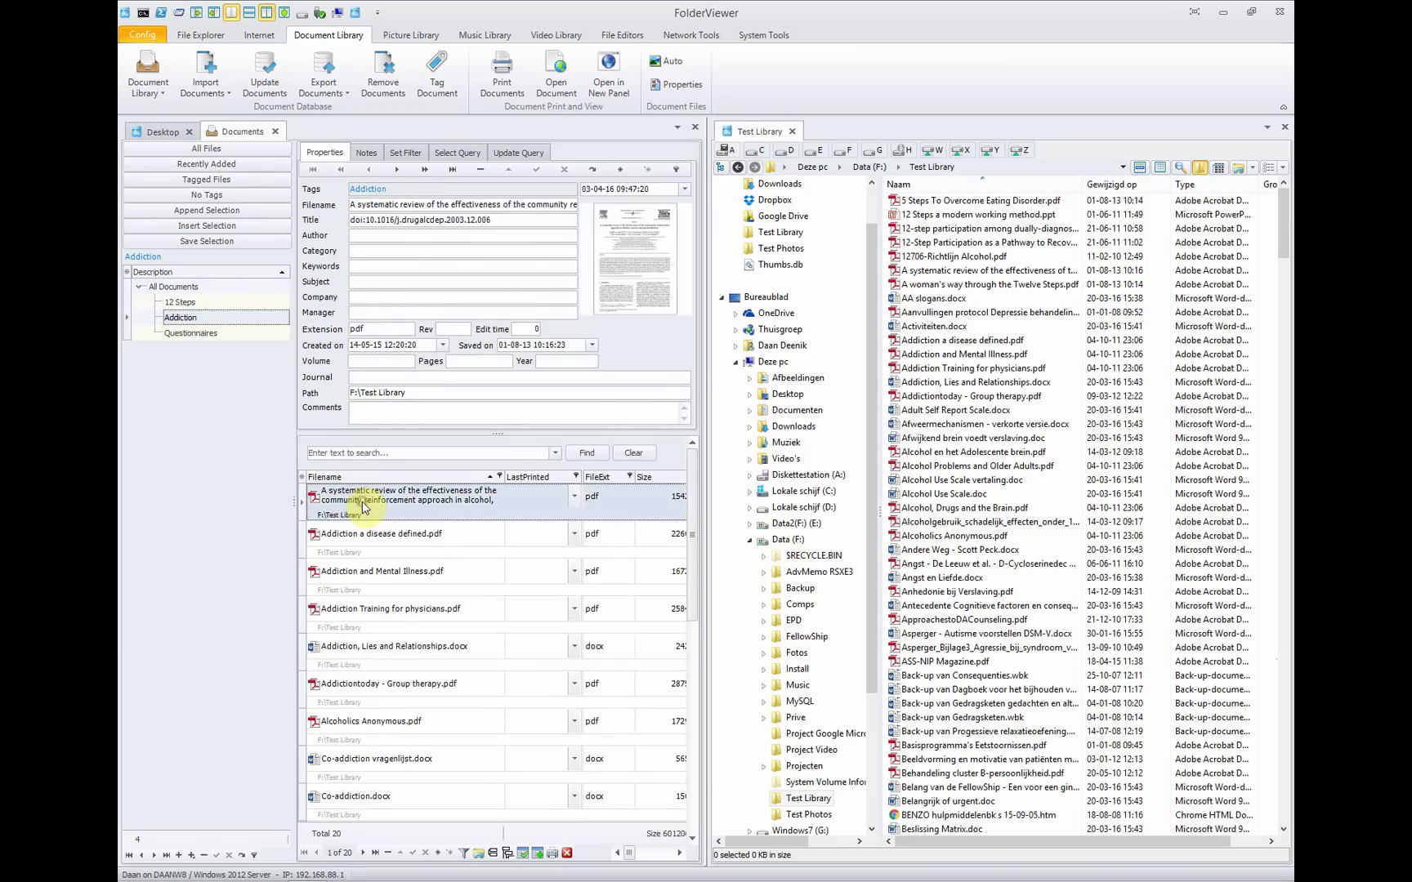
pyautogui.click(355, 534)
pyautogui.click(353, 572)
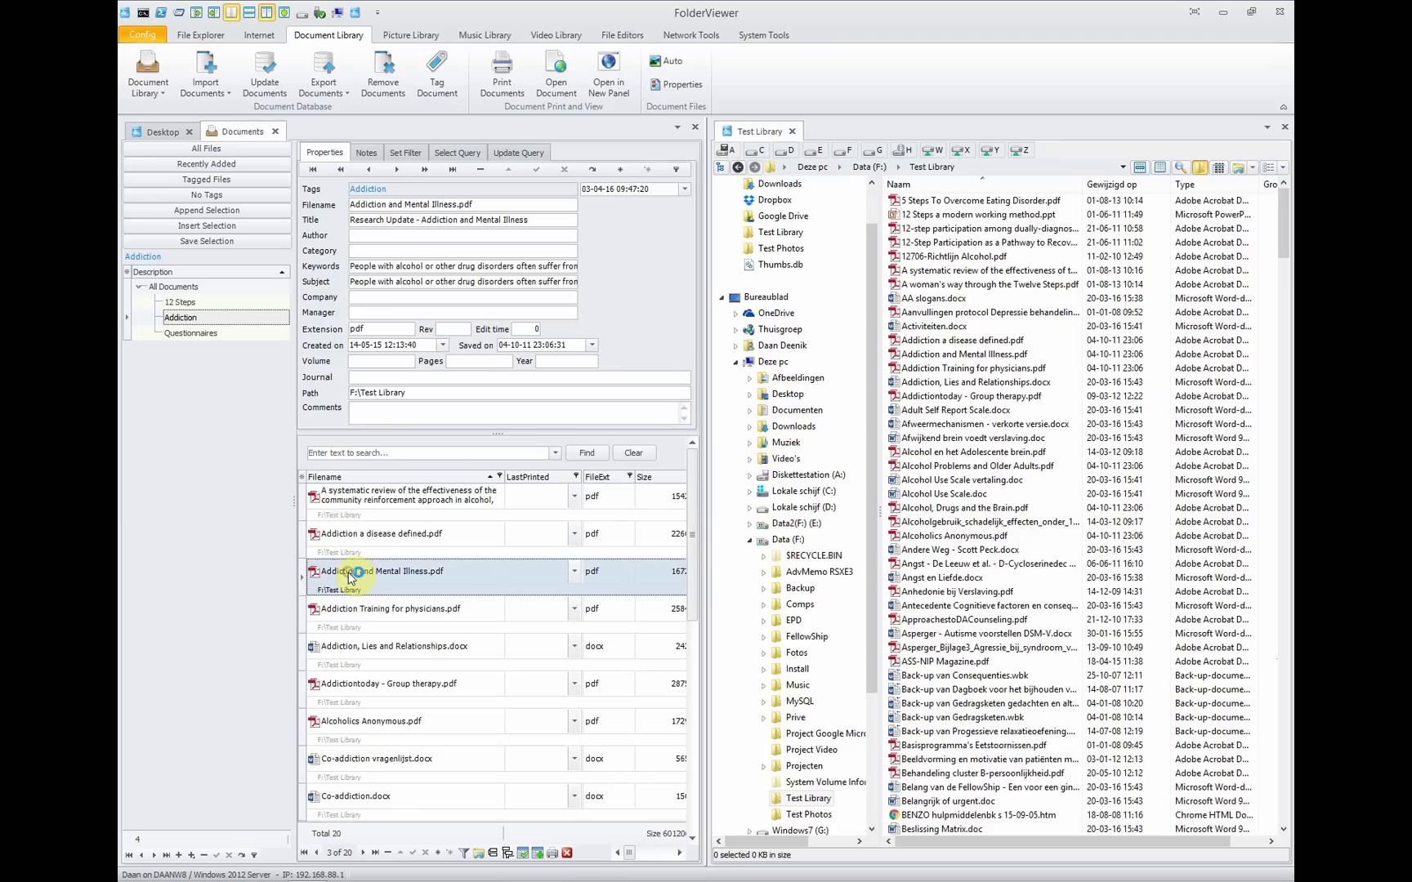
pyautogui.click(343, 608)
pyautogui.click(351, 647)
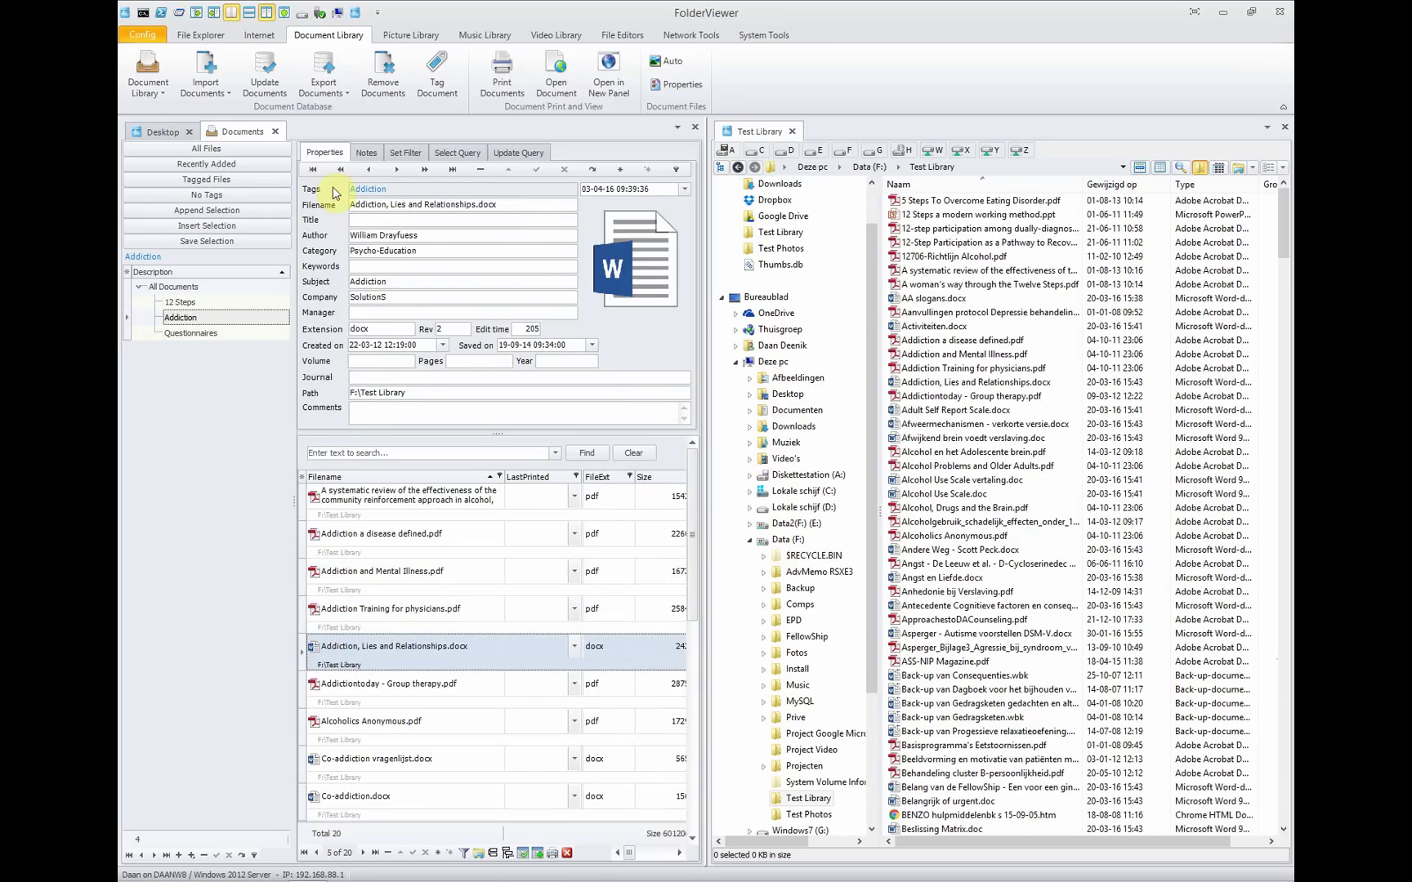
pyautogui.click(451, 152)
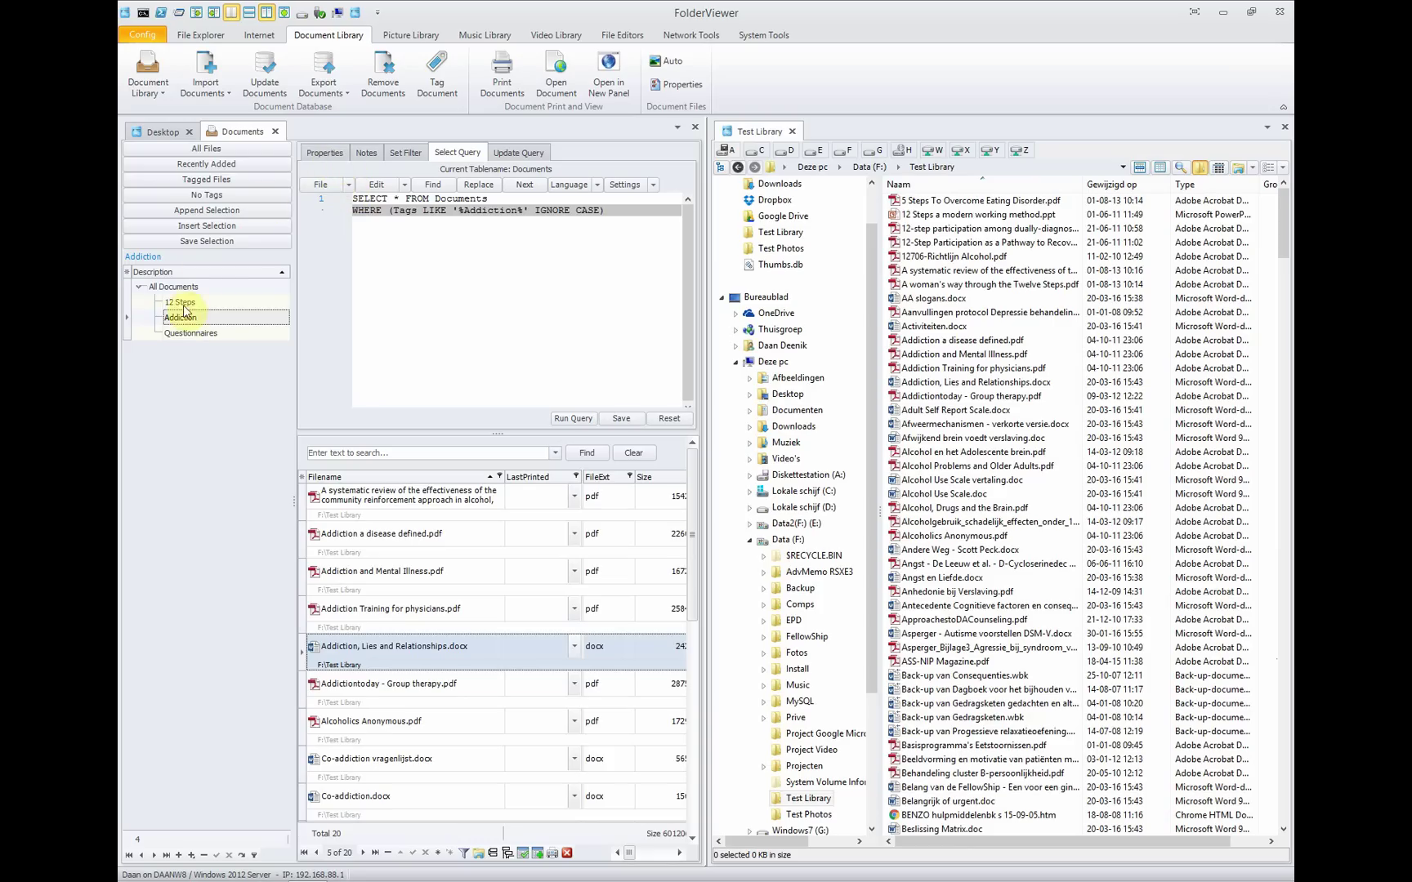
# - Filter by the Questionnaires and 12 Steps tags, show Properties, then return to Questionnaires
pyautogui.click(173, 334)
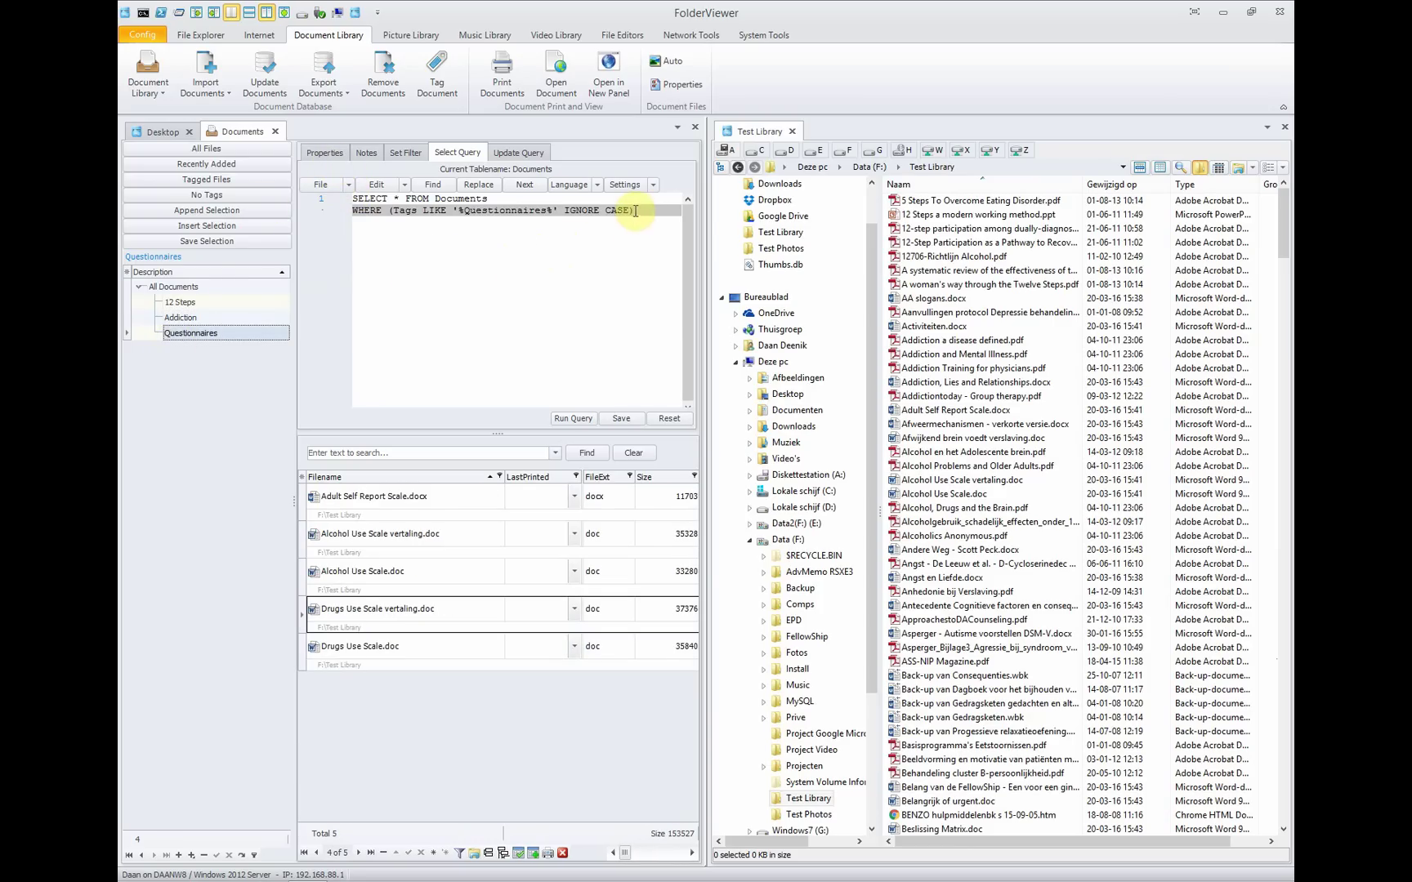
pyautogui.click(179, 303)
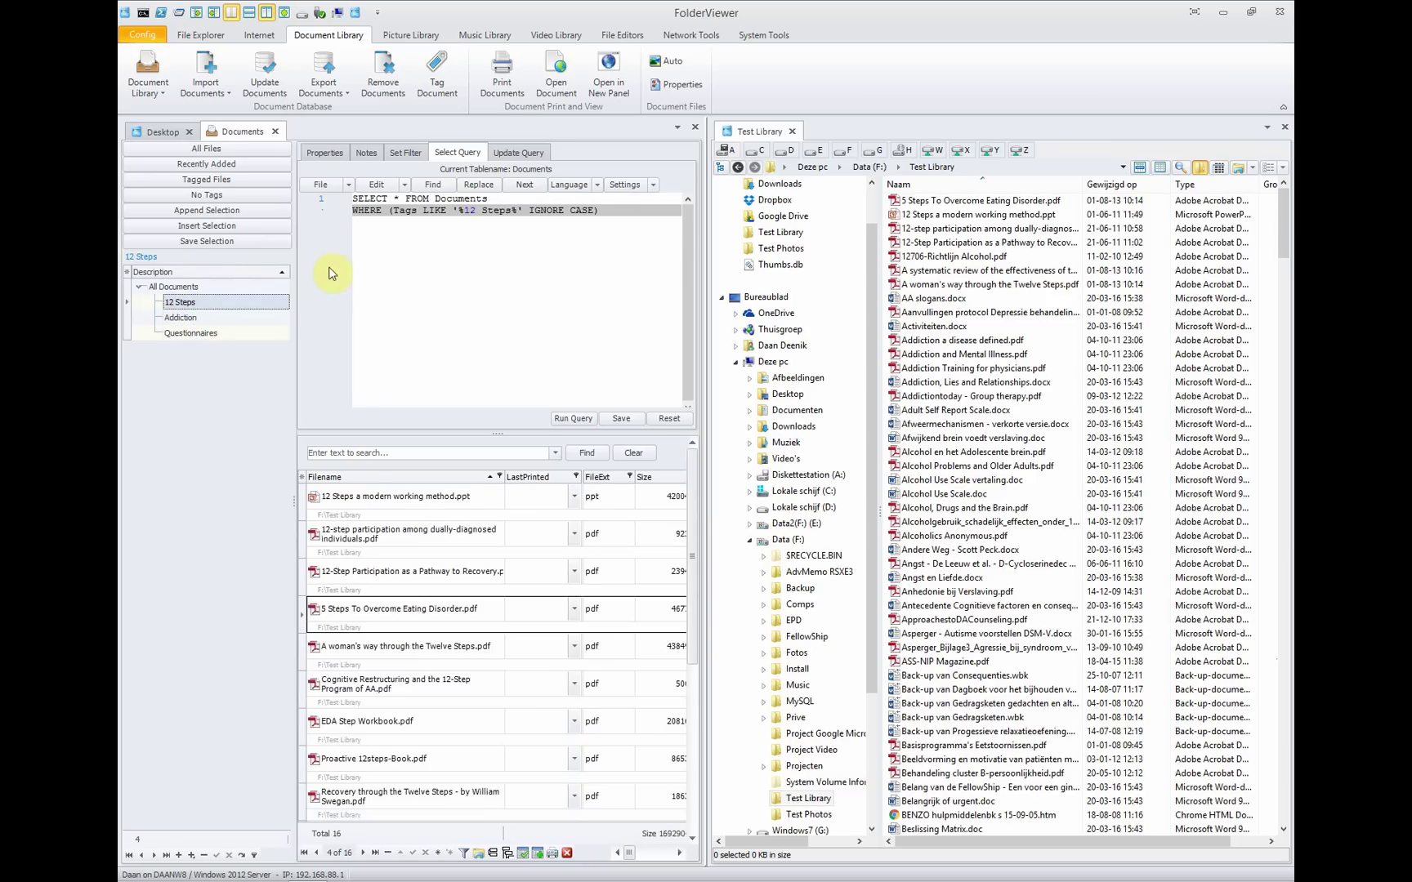
pyautogui.click(325, 153)
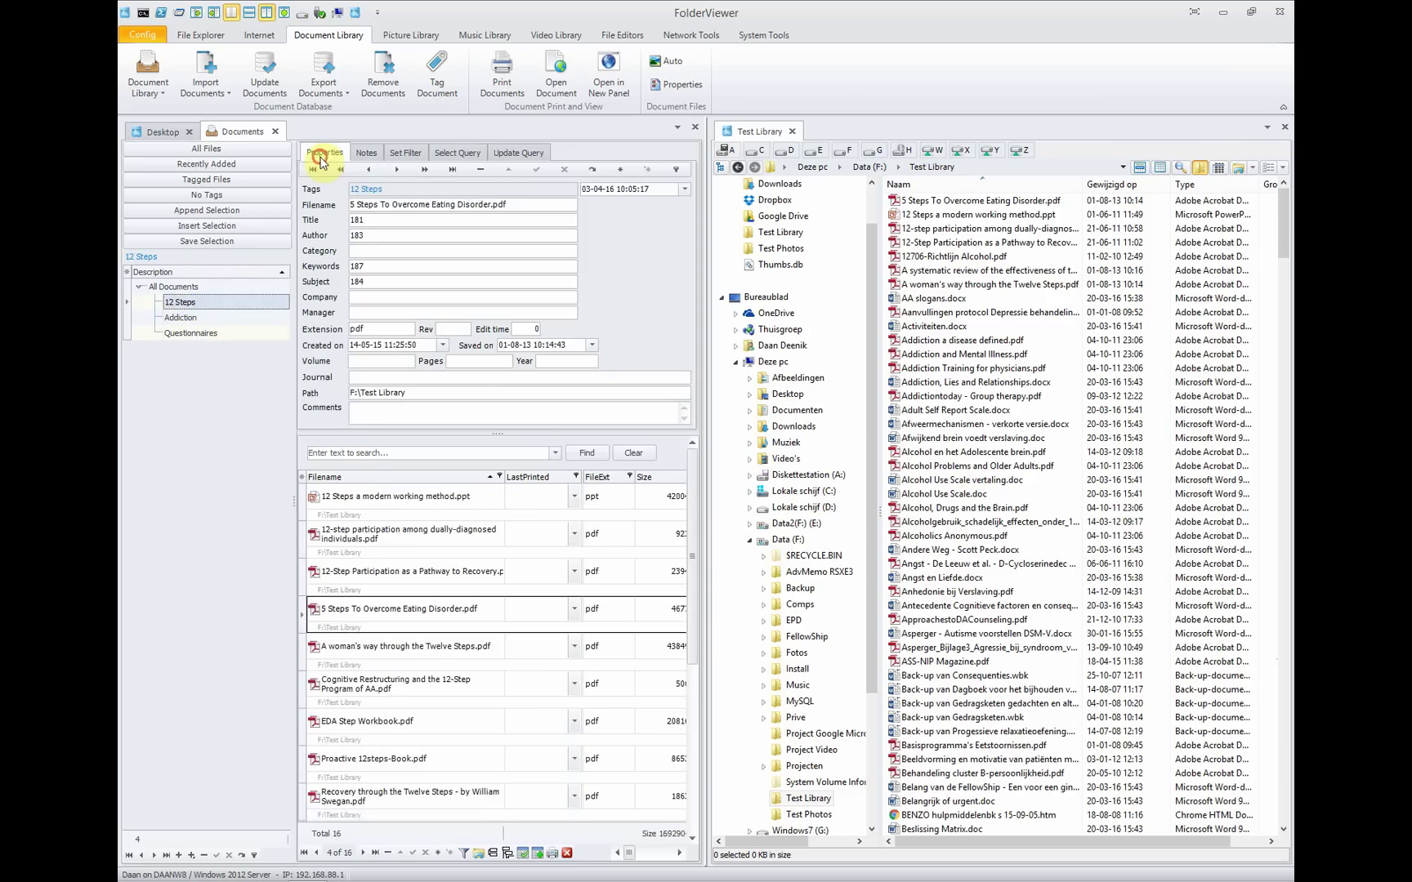
pyautogui.click(173, 335)
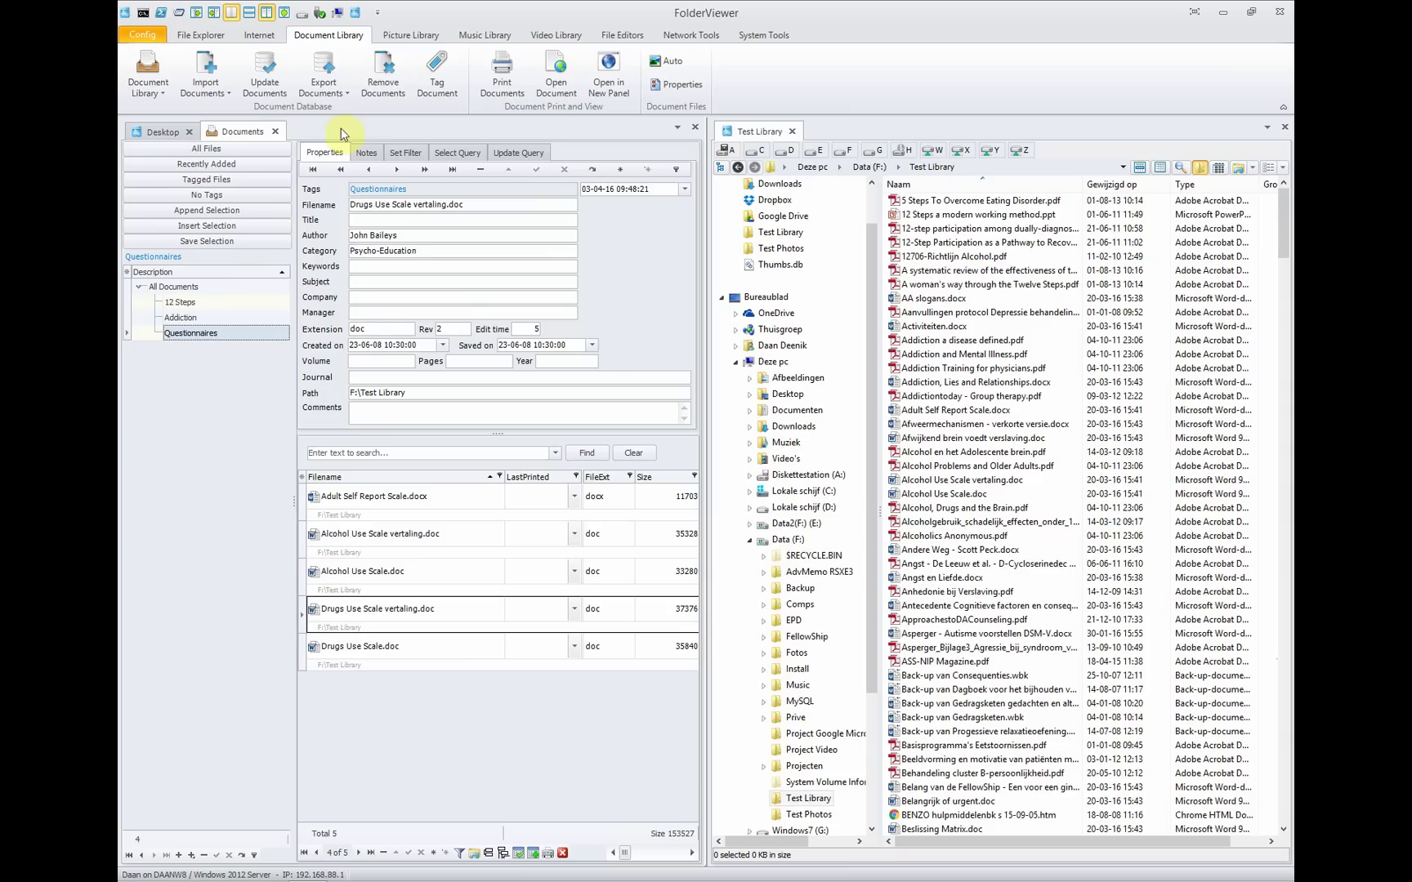
# - Cycle through the Picture, Music and Video Library ribbons, then close the Documents library tab
pyautogui.click(388, 34)
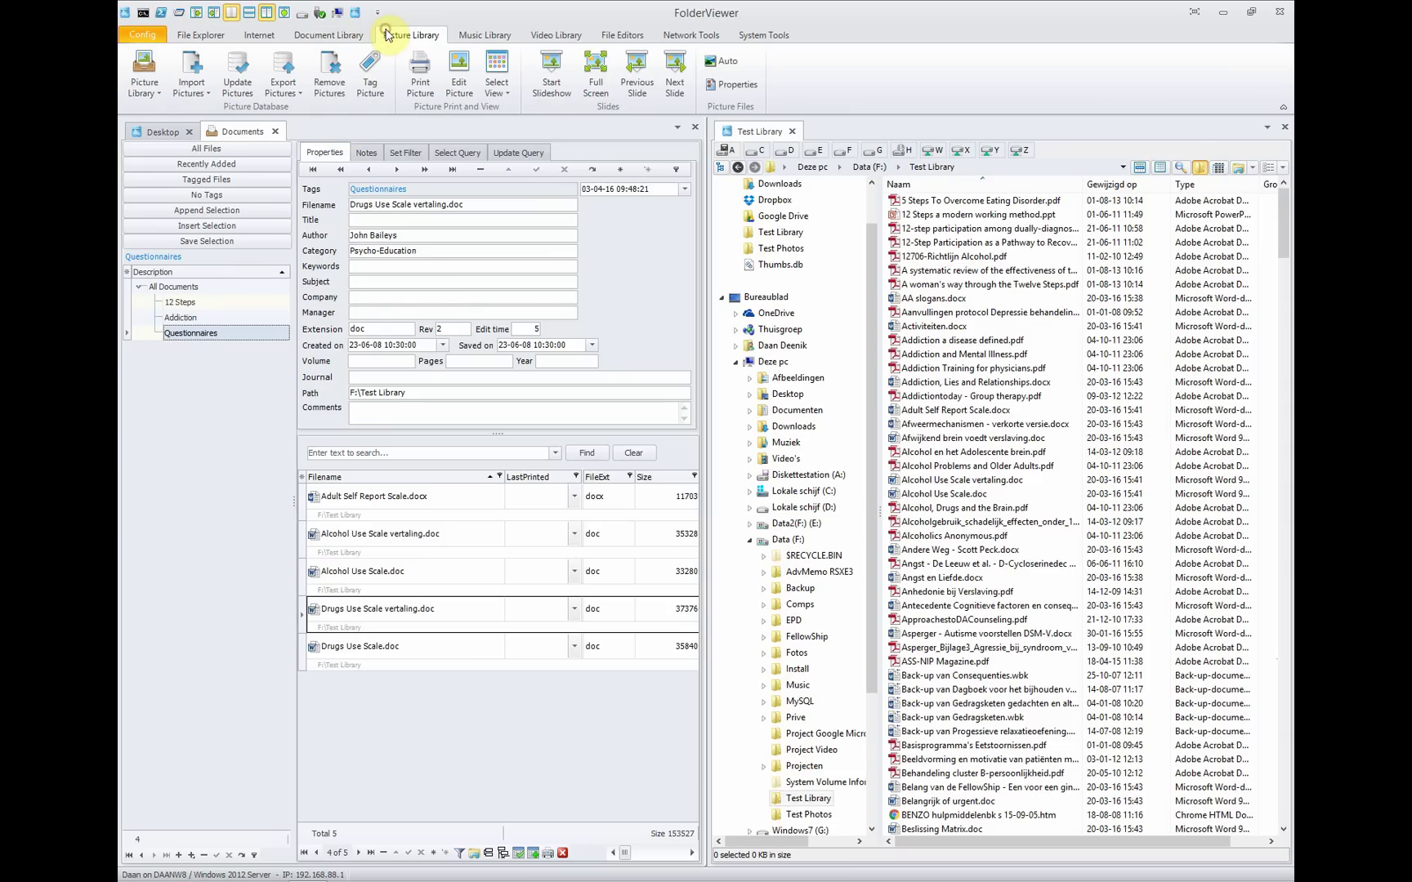
pyautogui.click(477, 33)
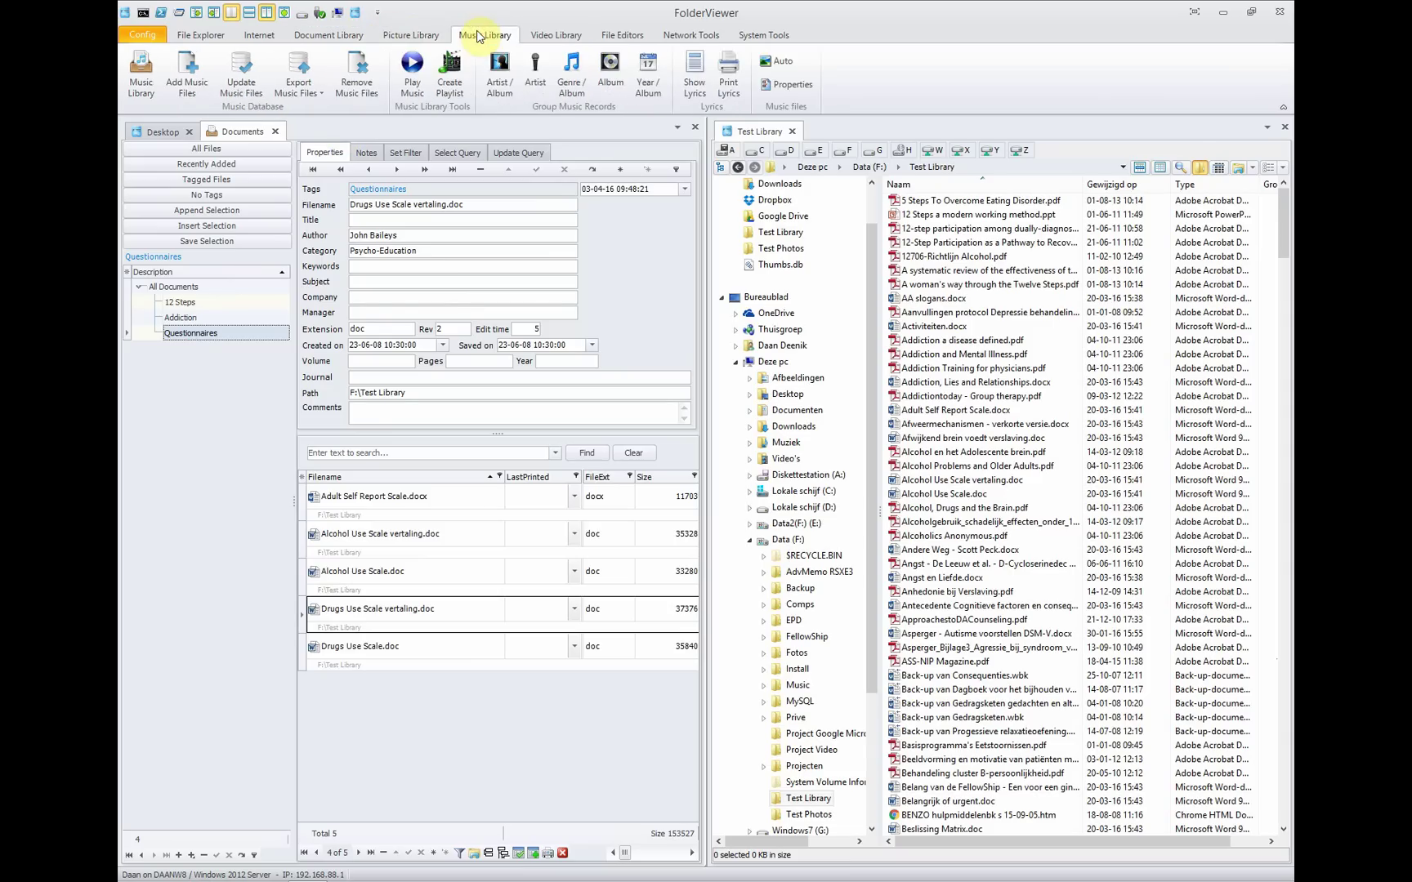
pyautogui.click(552, 36)
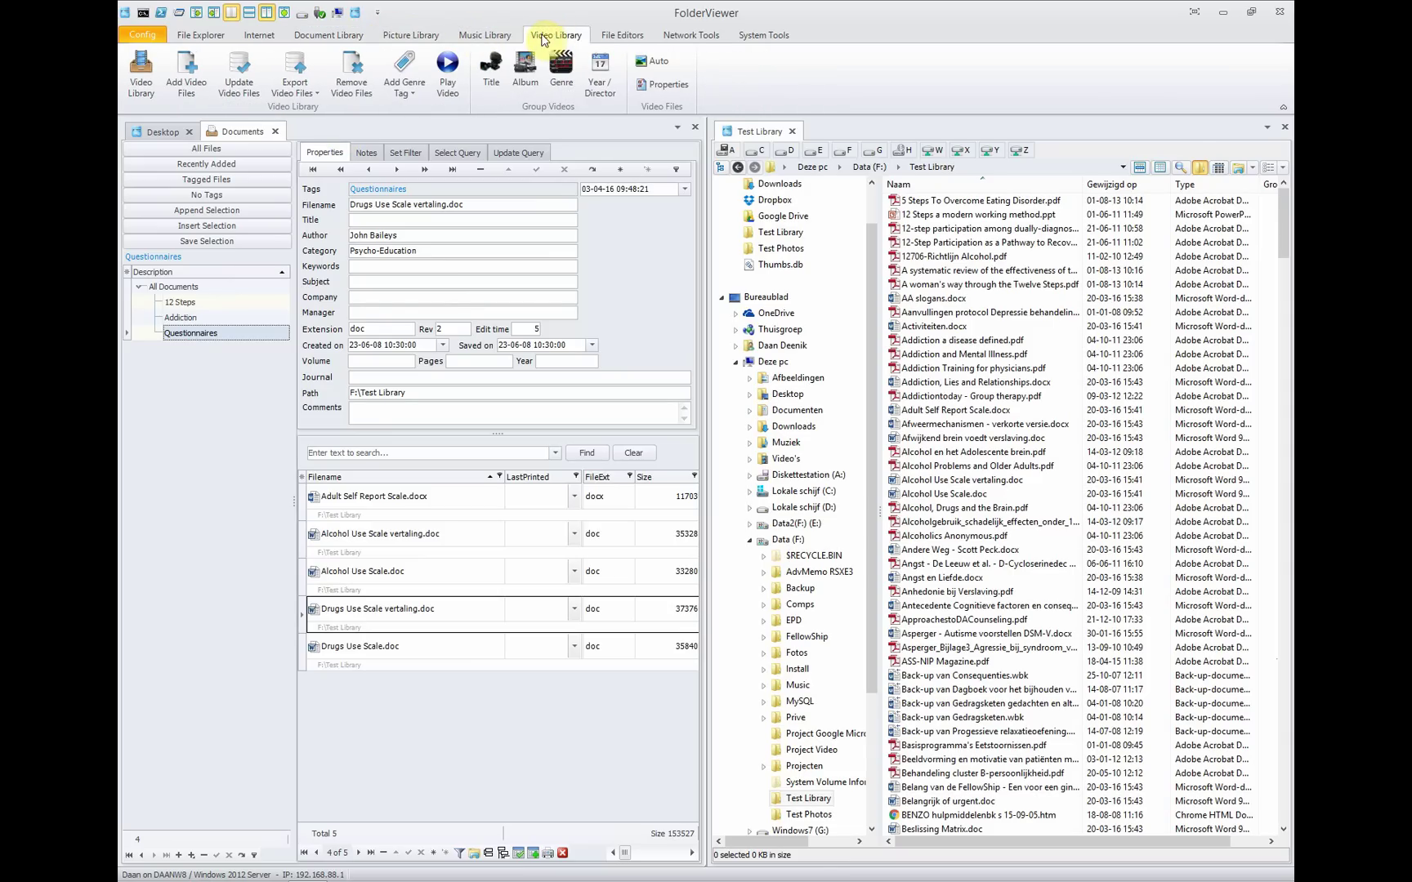
pyautogui.click(315, 40)
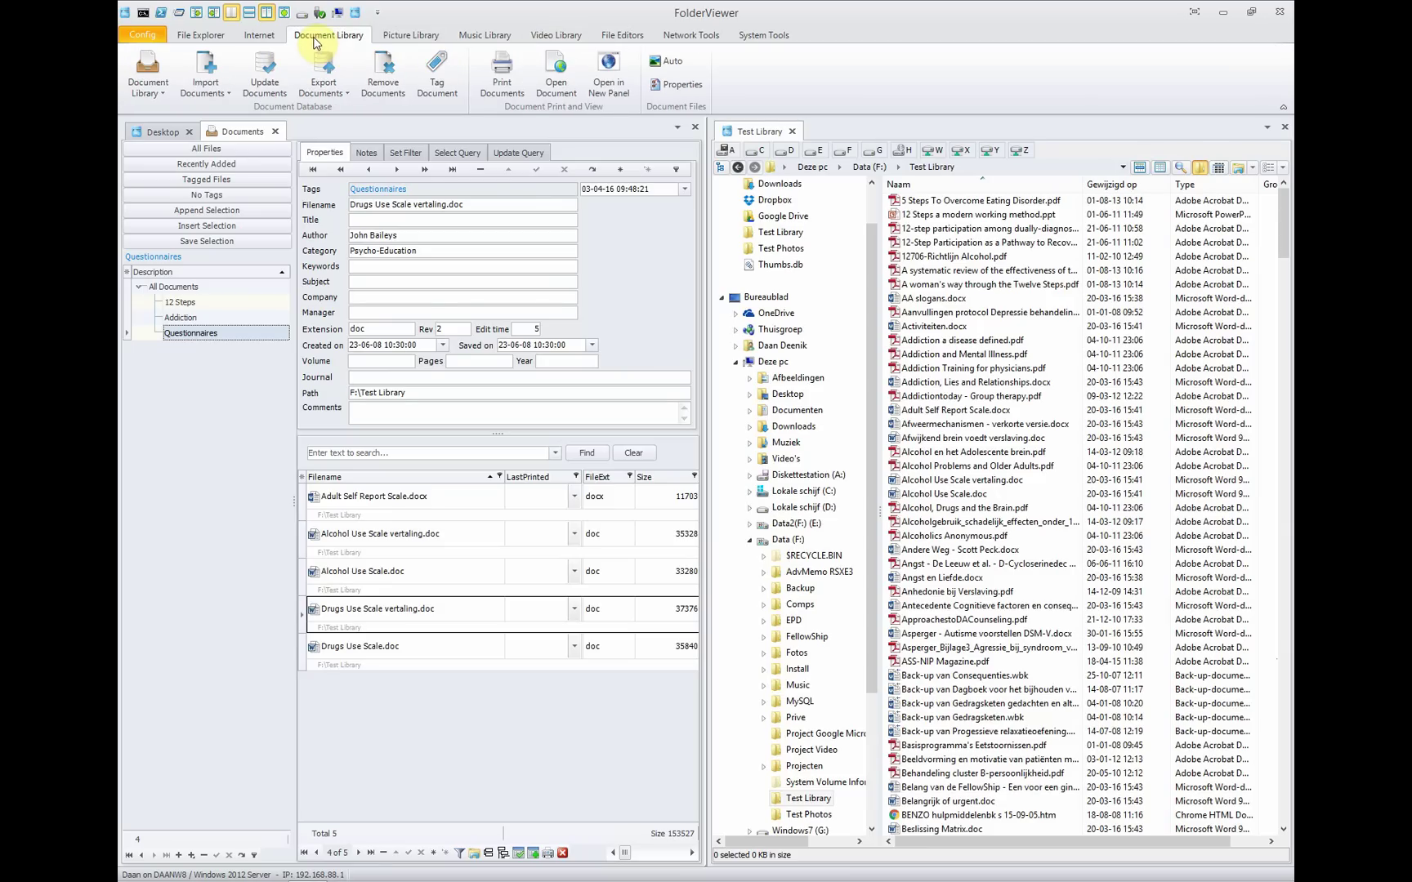
pyautogui.click(413, 36)
pyautogui.click(324, 41)
pyautogui.click(411, 35)
pyautogui.click(486, 35)
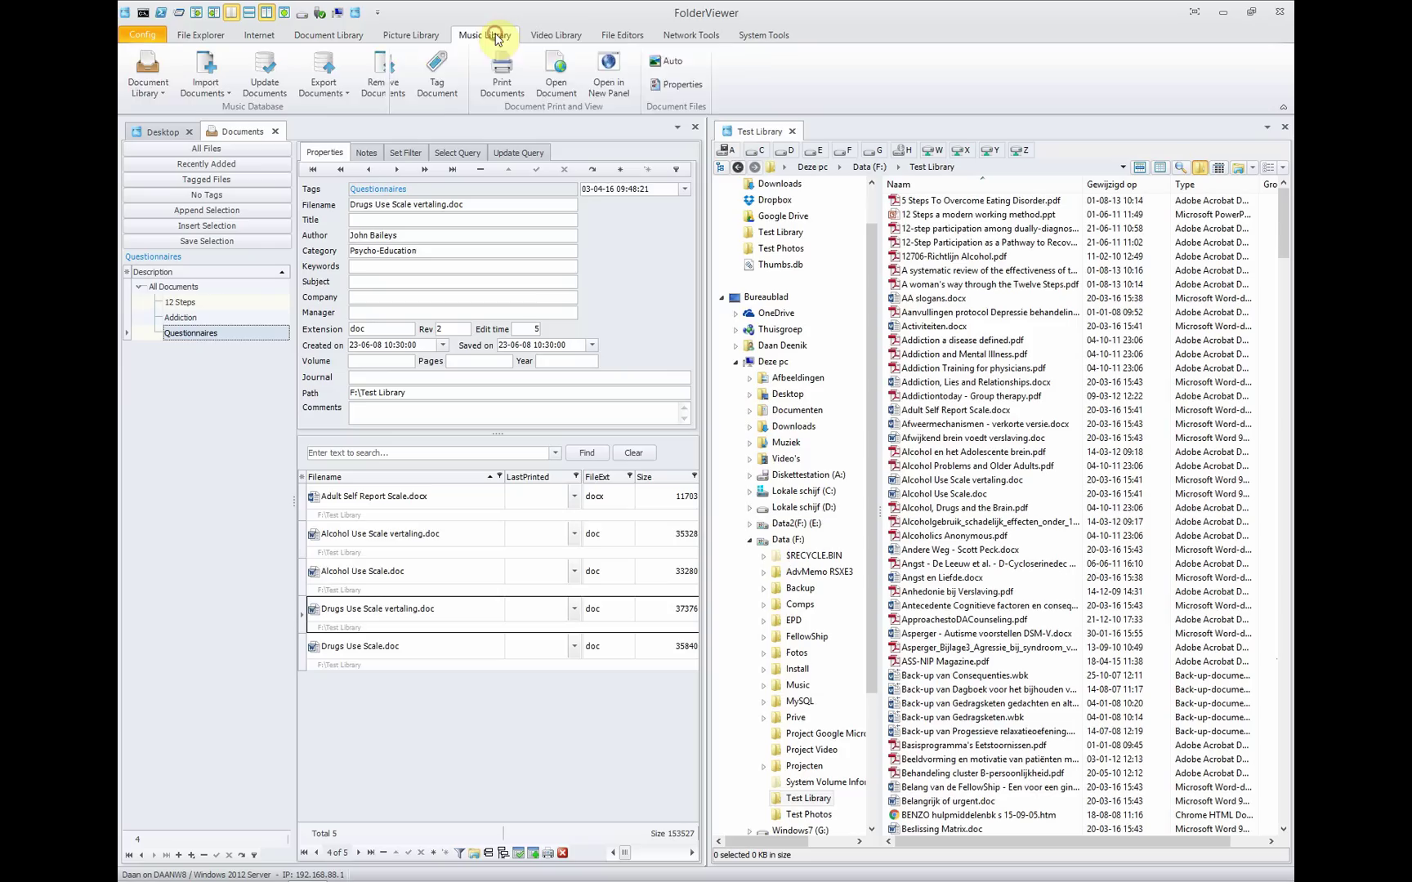
pyautogui.click(556, 35)
pyautogui.click(478, 37)
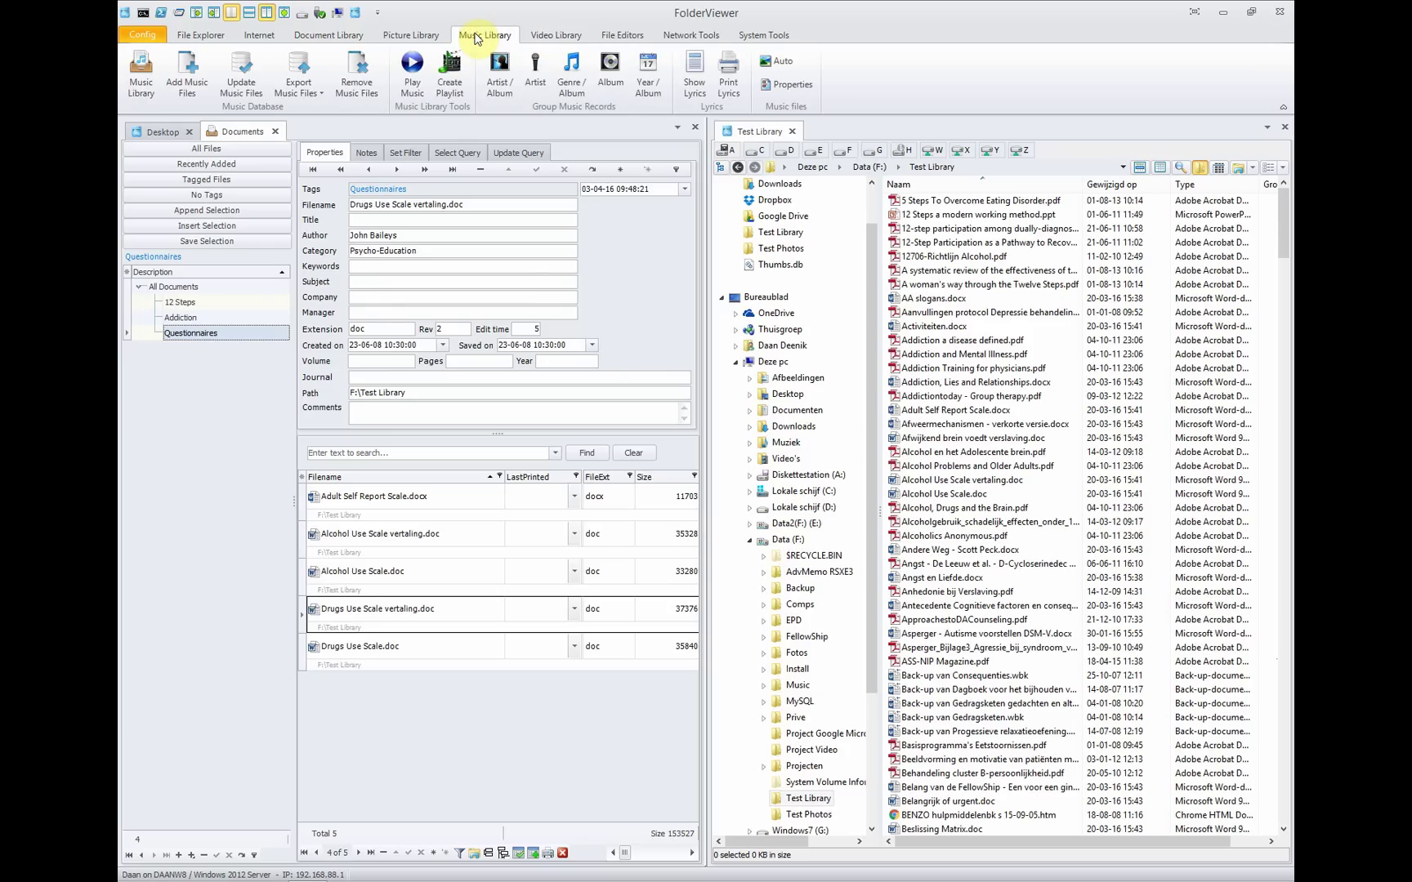
pyautogui.click(275, 133)
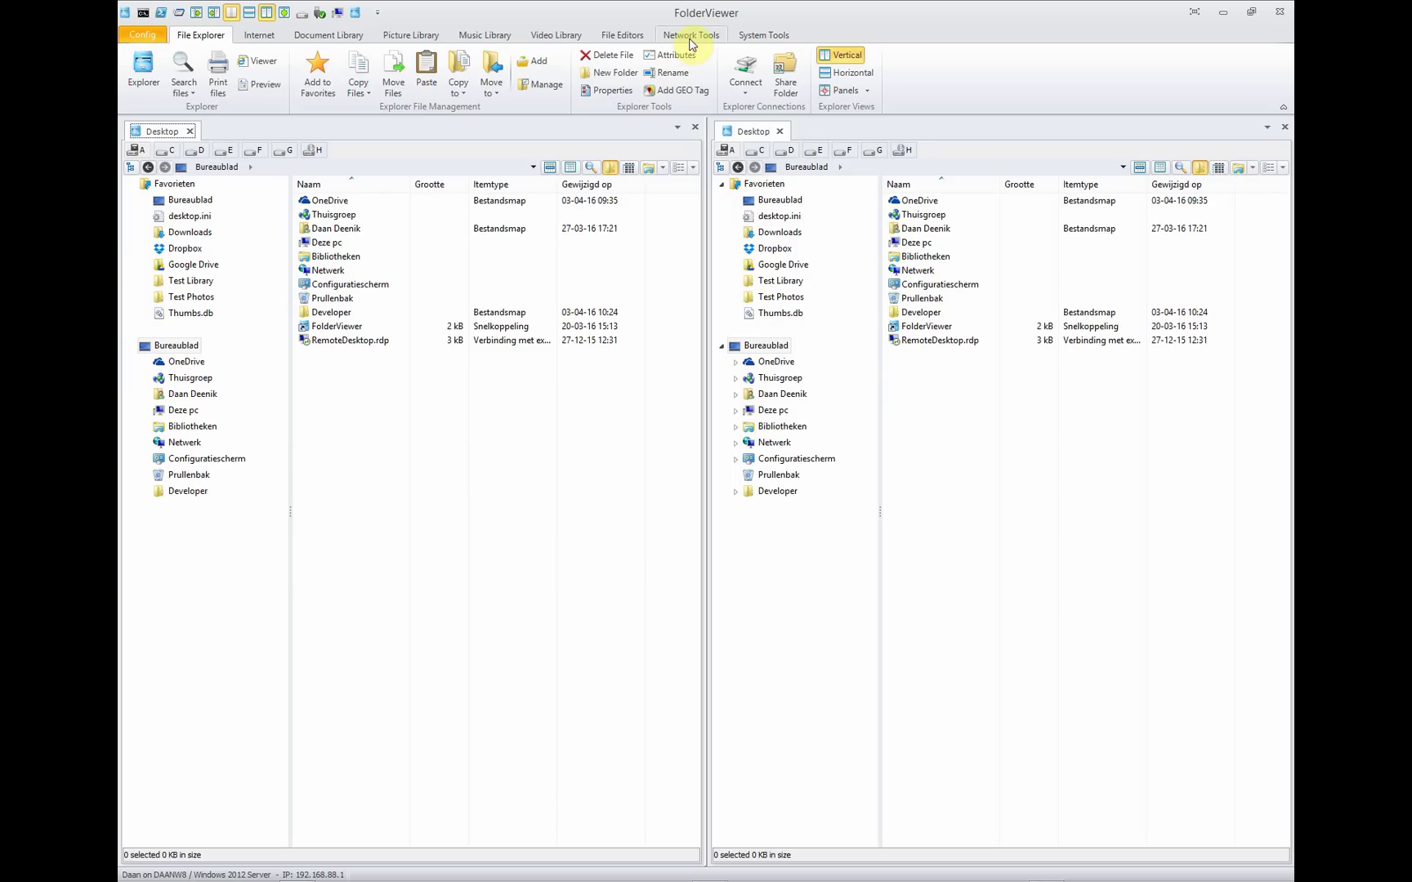
# - Check the System Tools ribbon, then launch Terminal Client from Network Tools
pyautogui.click(690, 36)
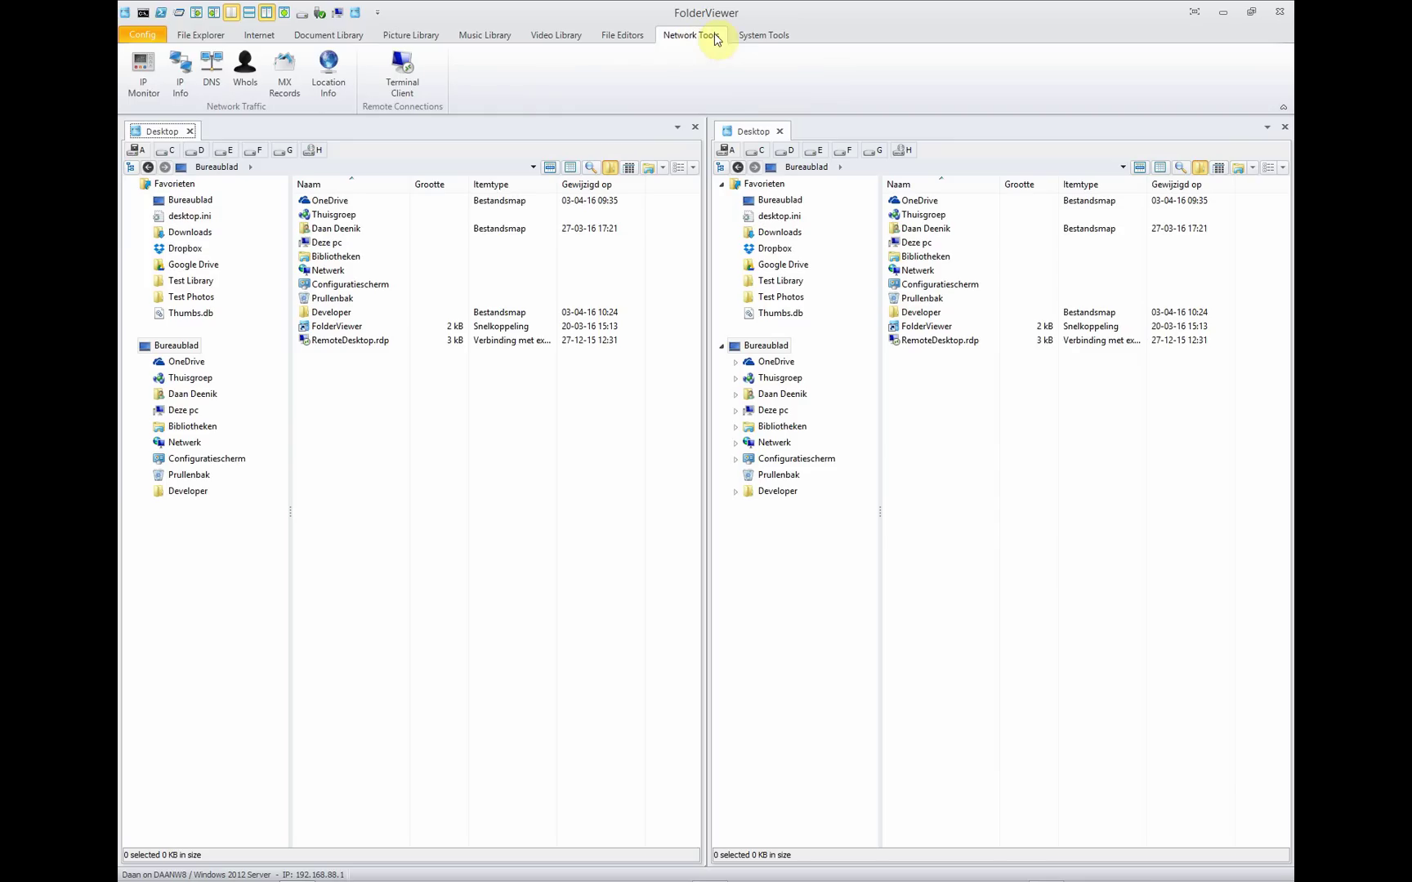
pyautogui.click(752, 34)
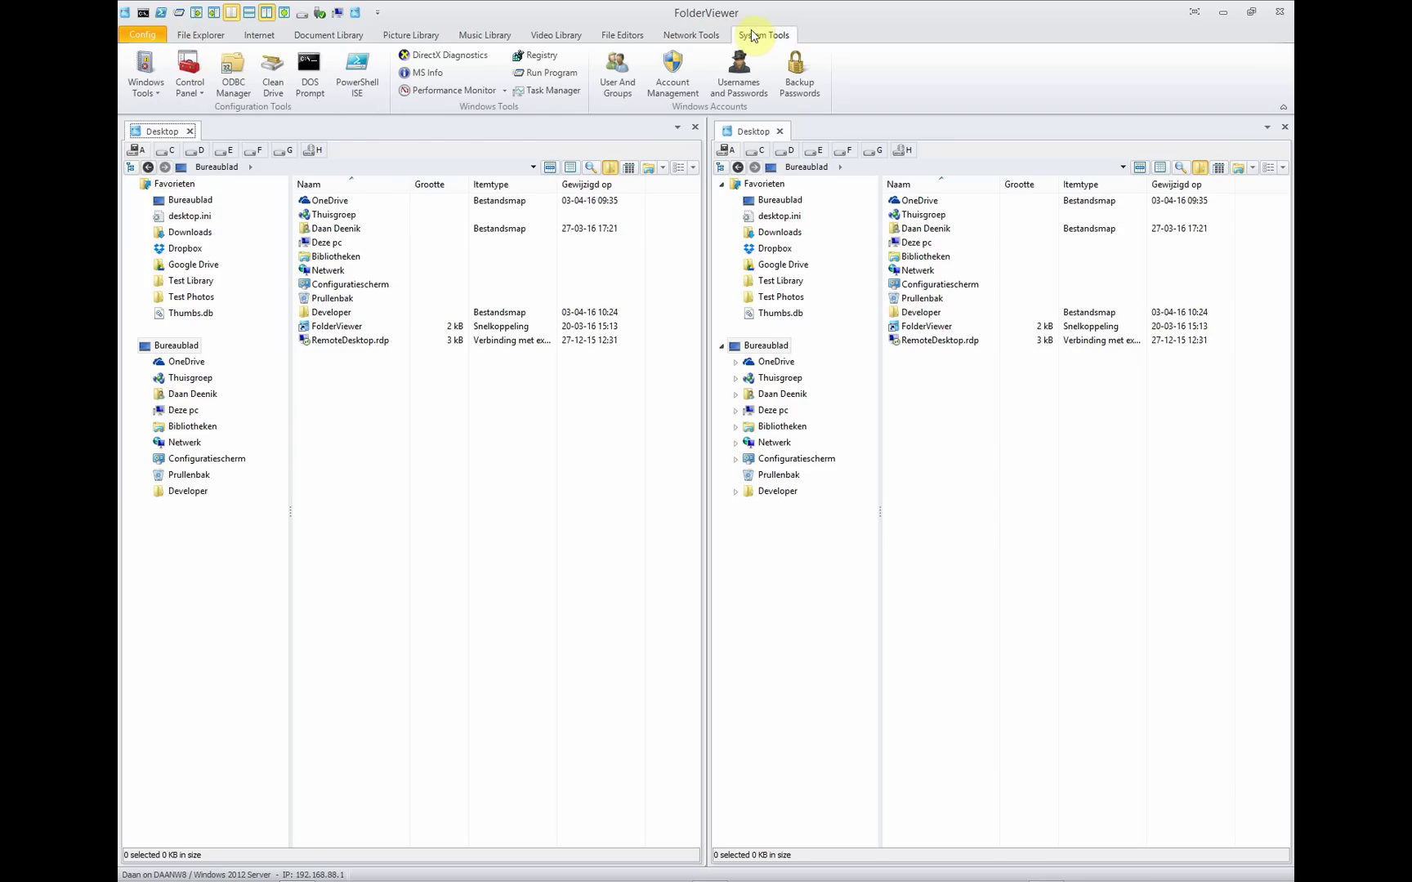
pyautogui.click(687, 34)
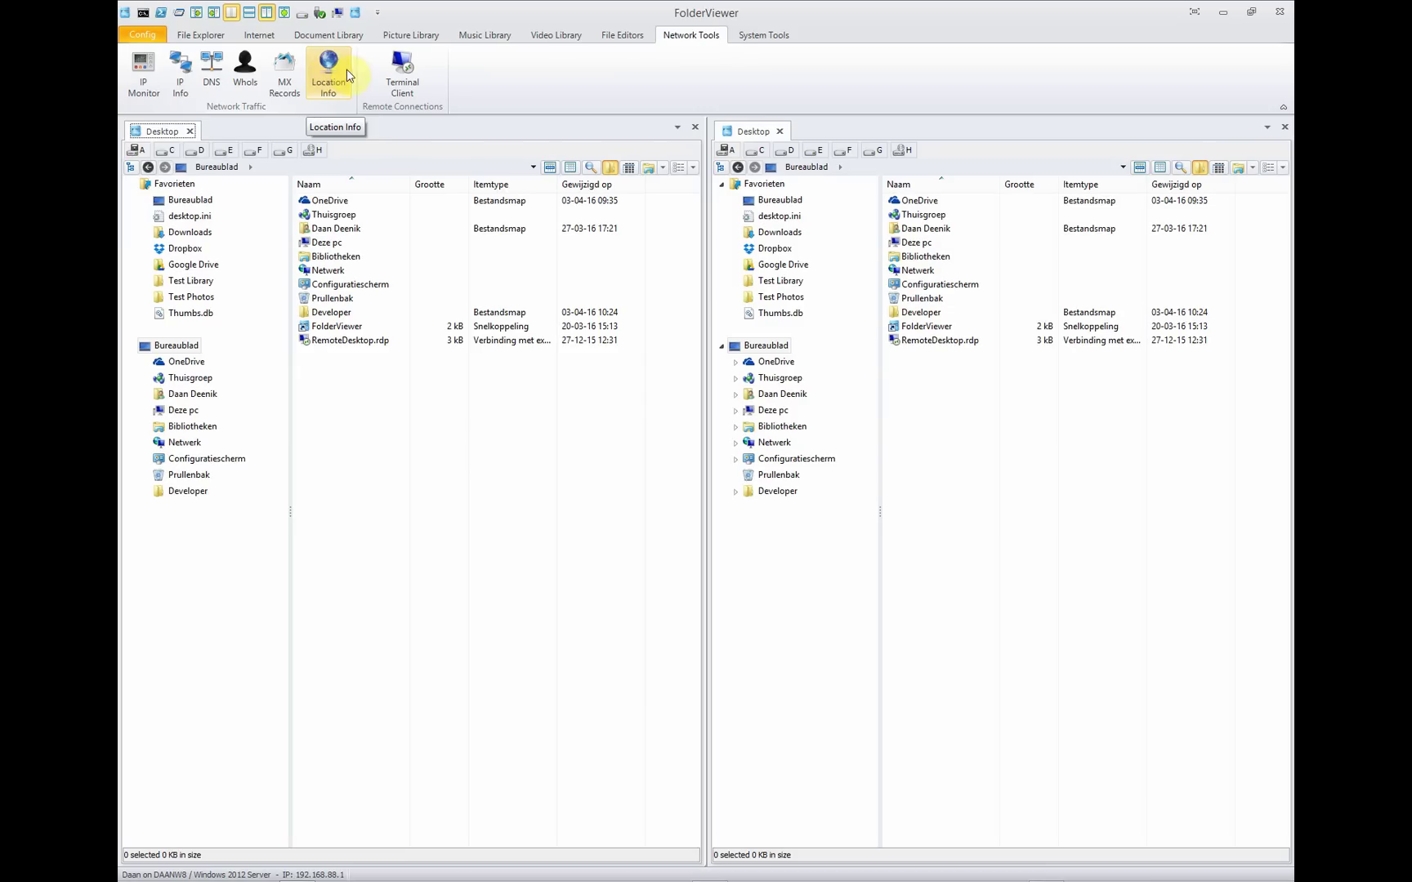
pyautogui.click(405, 75)
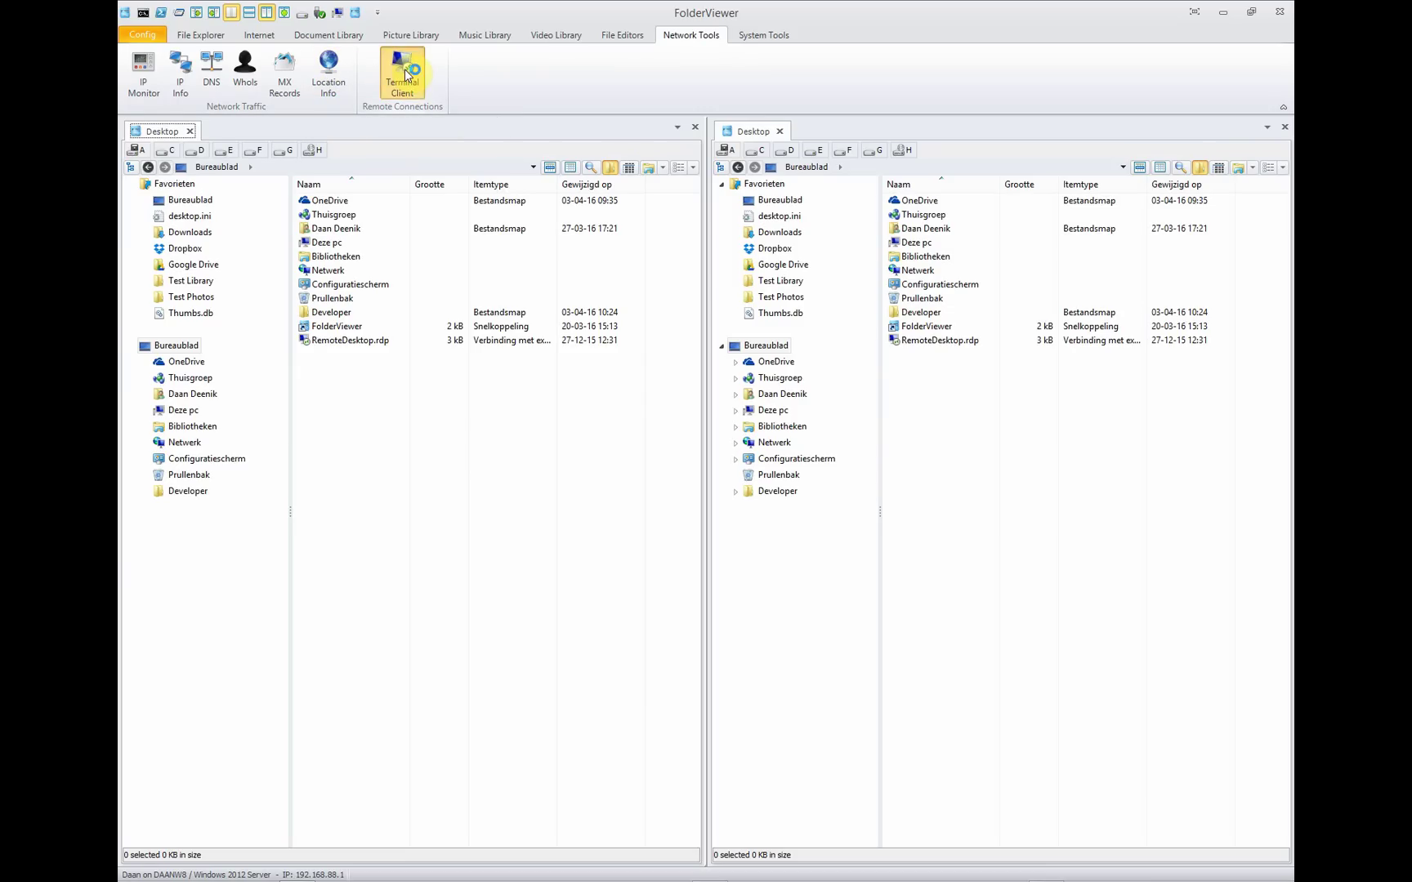
# - Open two more RDP Client tabs, switch between them, and drag the newest to second place
pyautogui.click(406, 74)
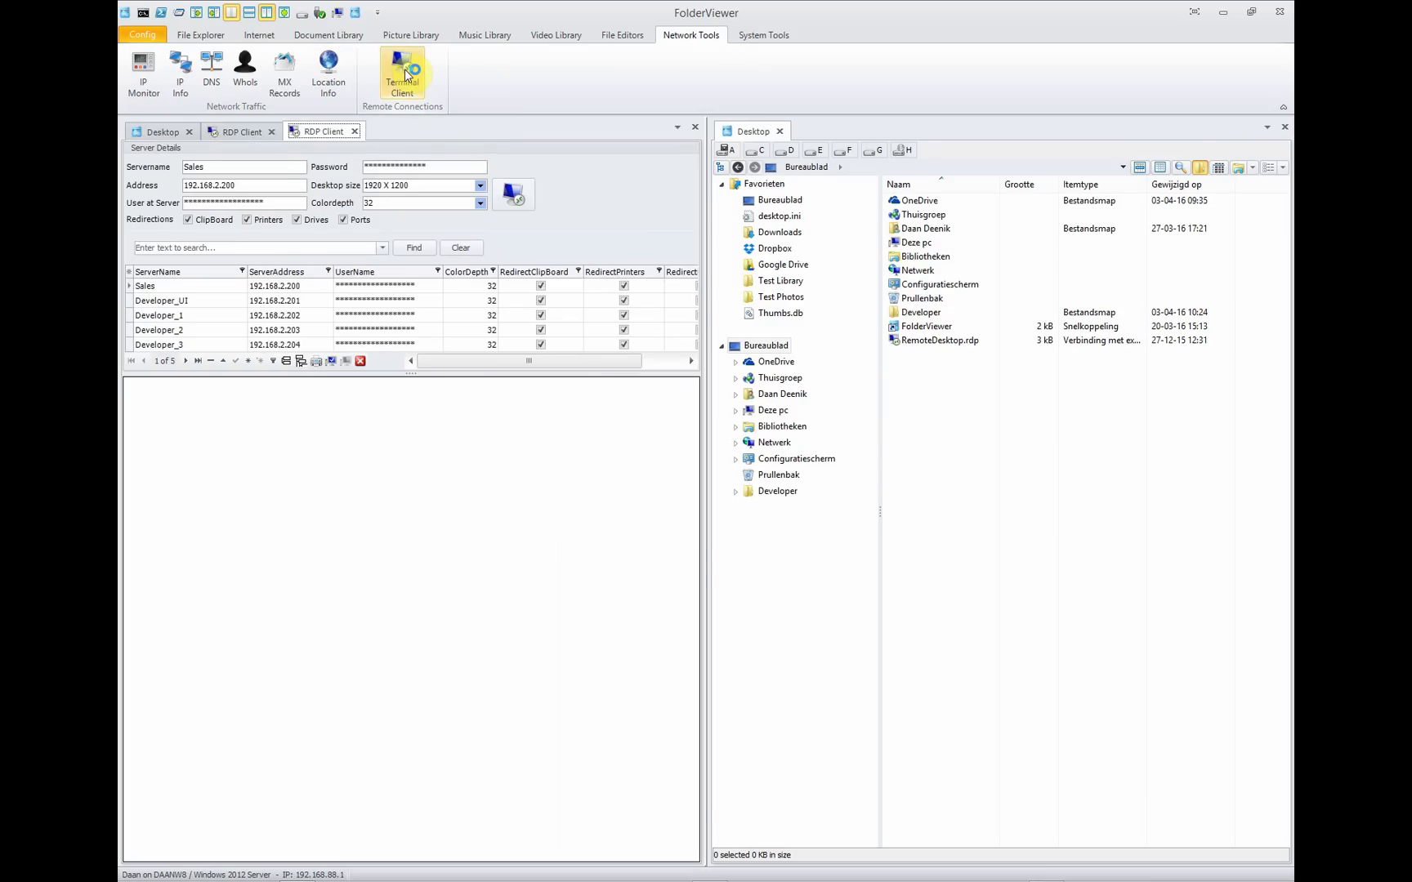
pyautogui.click(406, 73)
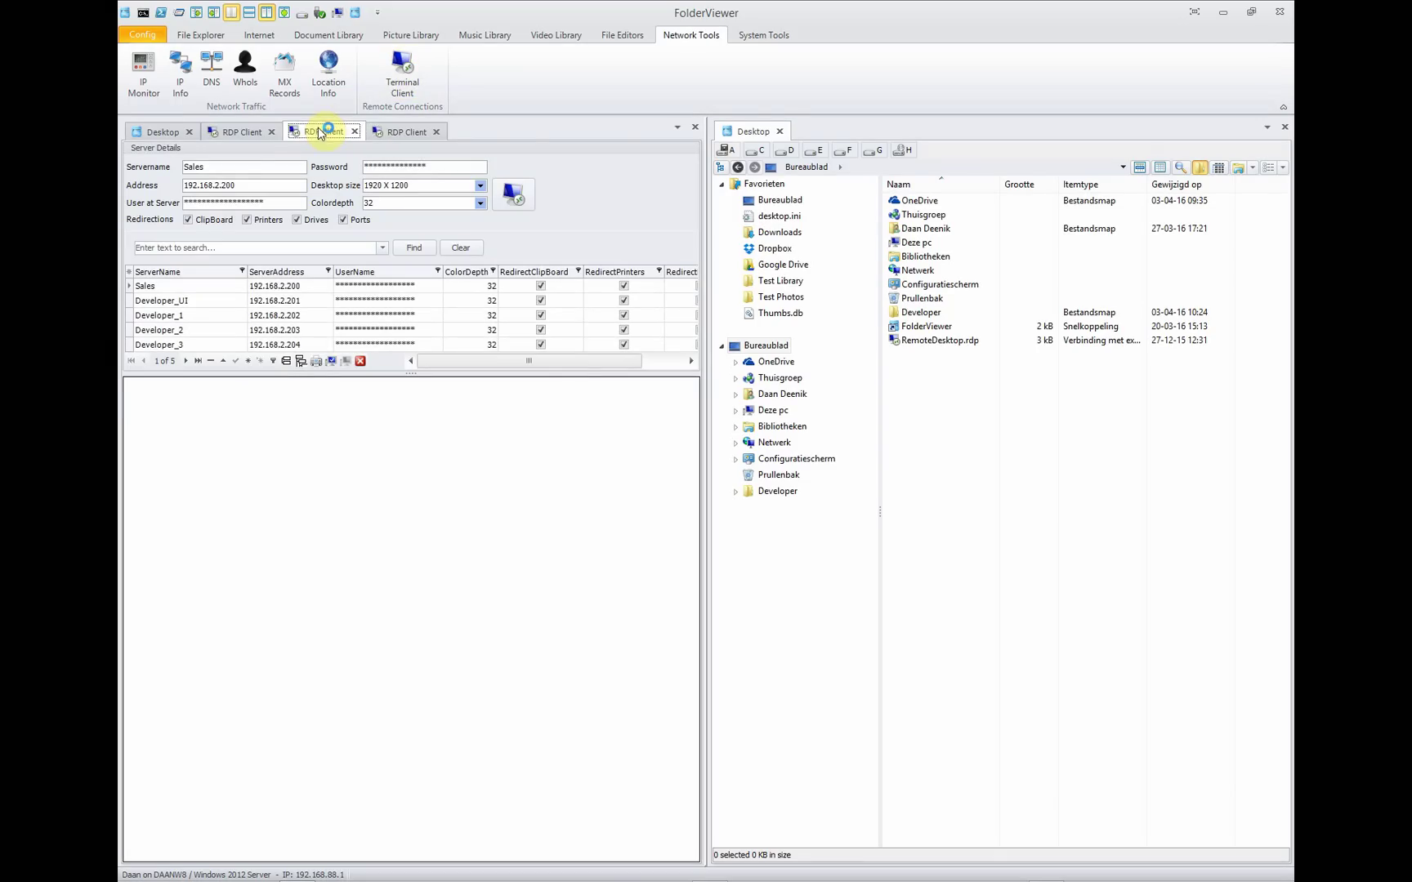
pyautogui.click(240, 135)
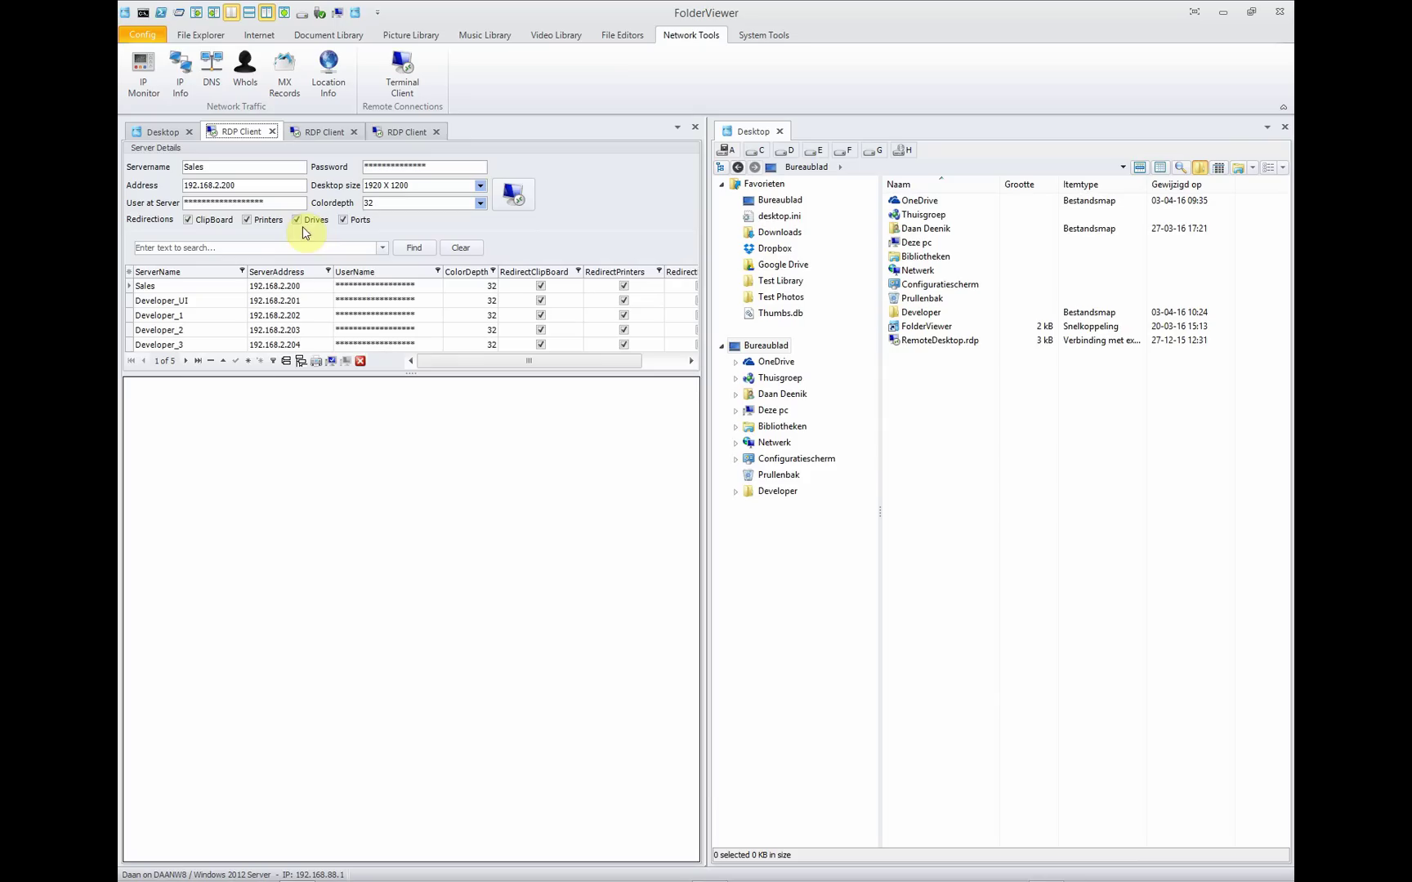
pyautogui.click(319, 132)
pyautogui.click(393, 133)
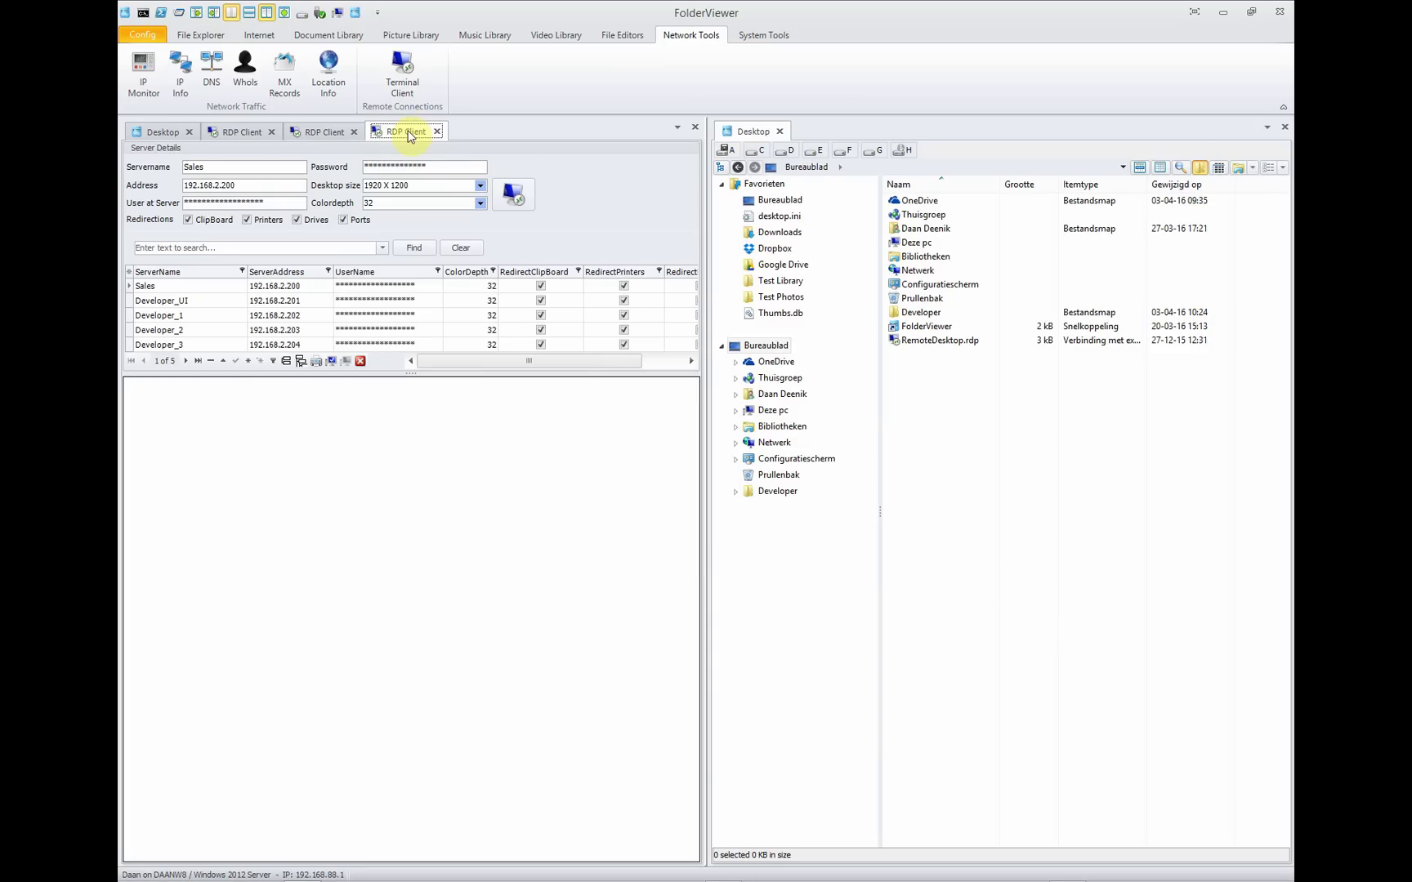
pyautogui.moveTo(409, 135); pyautogui.dragTo(242, 134)
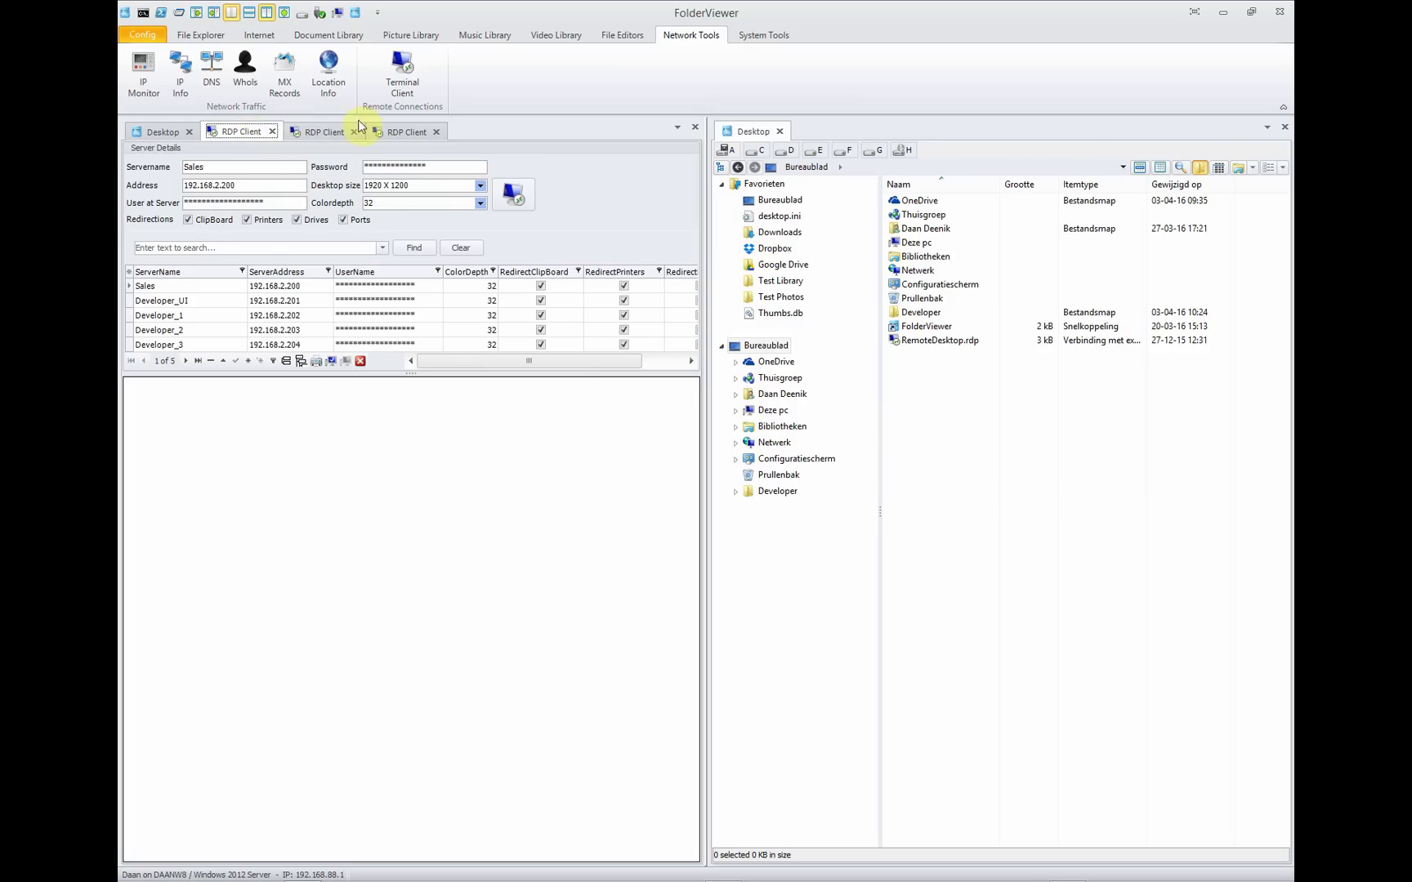
# - Show the System Tools ribbon and close all three RDP Client tabs
pyautogui.click(773, 37)
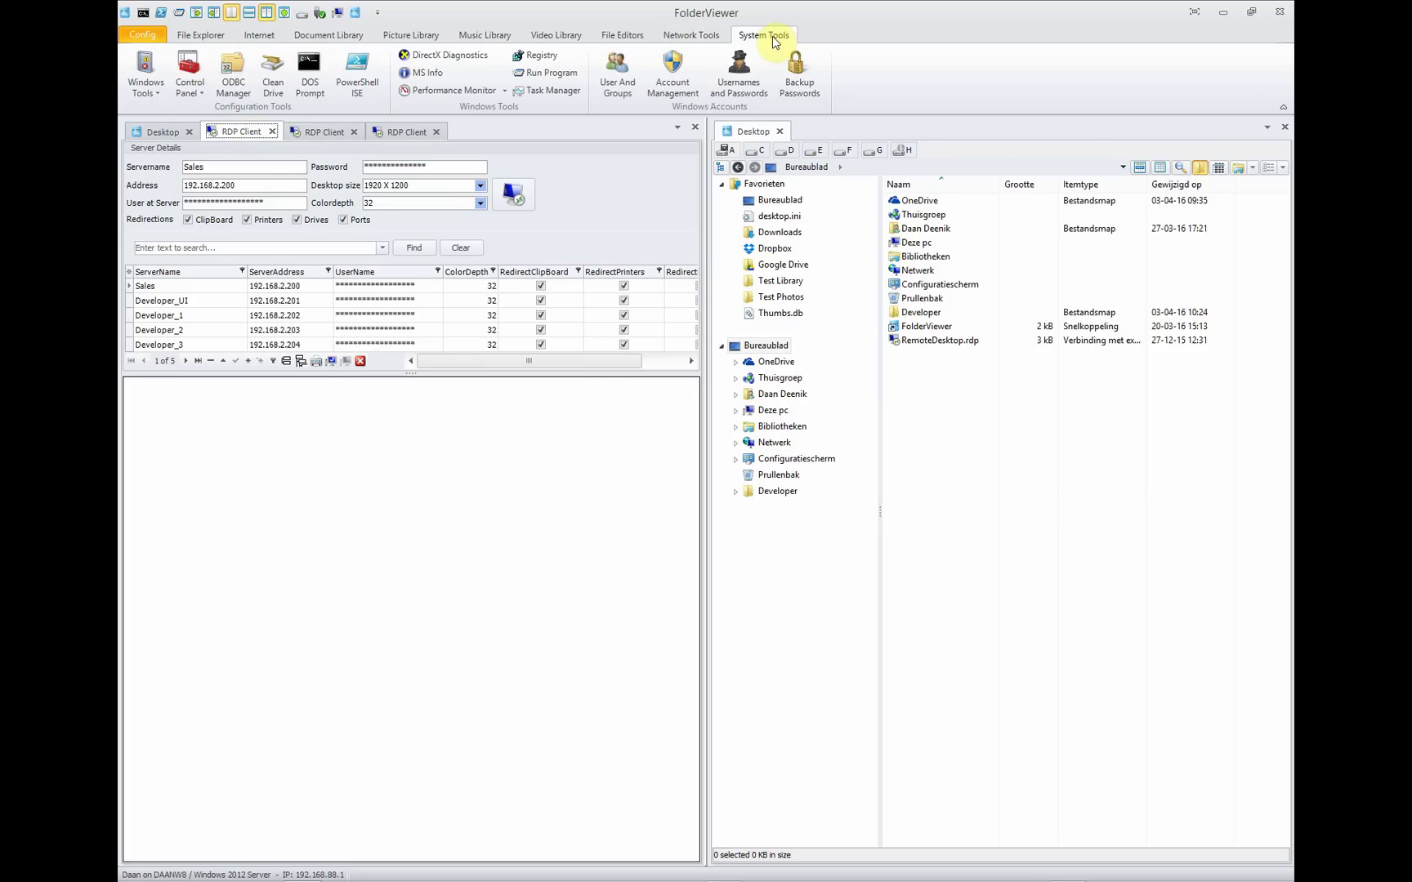
pyautogui.click(273, 132)
pyautogui.click(273, 132)
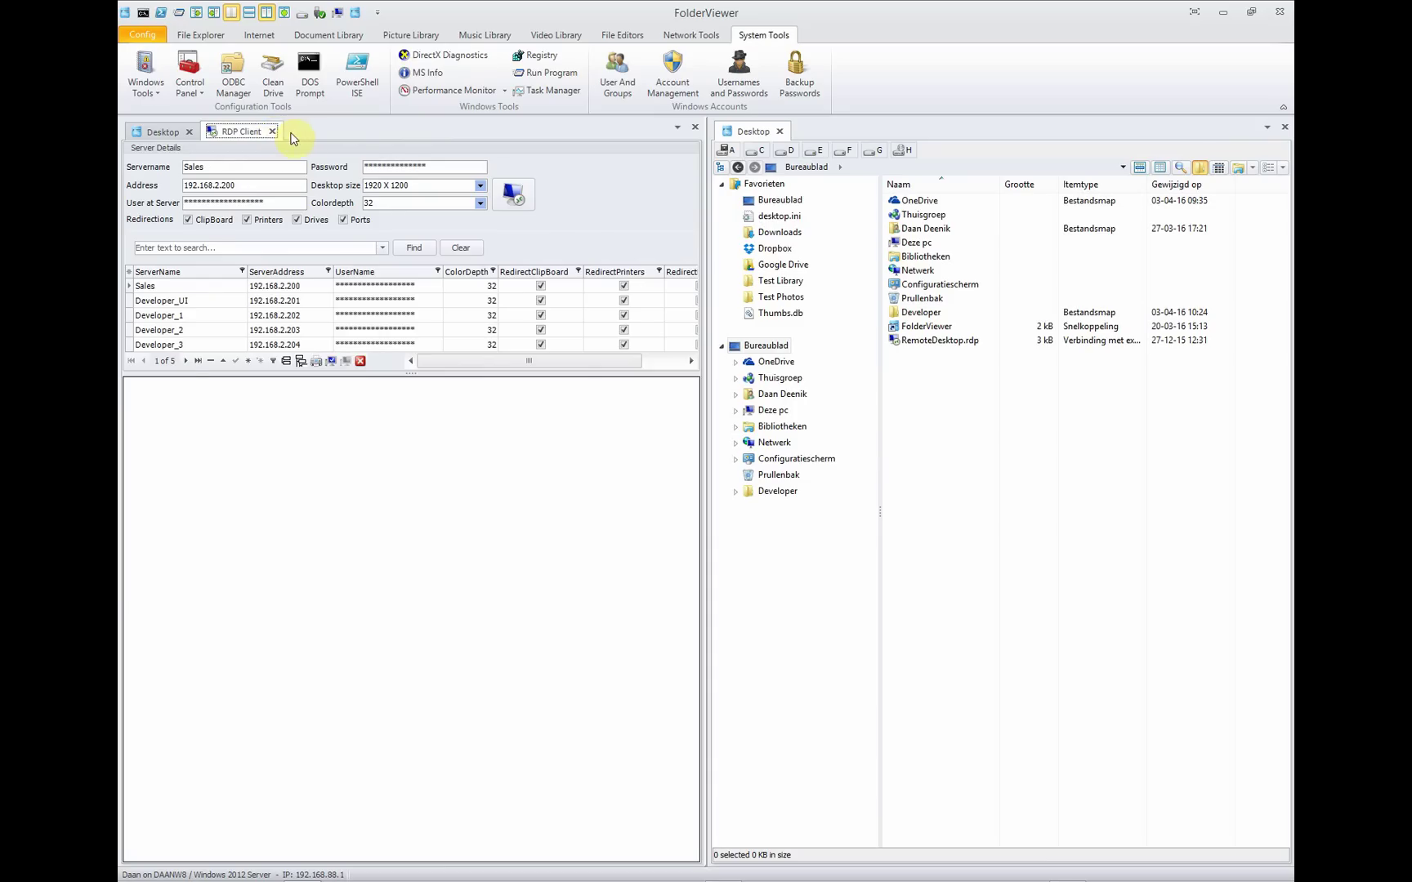
pyautogui.click(273, 132)
# - Launch Task Planner from Windows Tools, move and enlarge its window, then close it
pyautogui.click(144, 92)
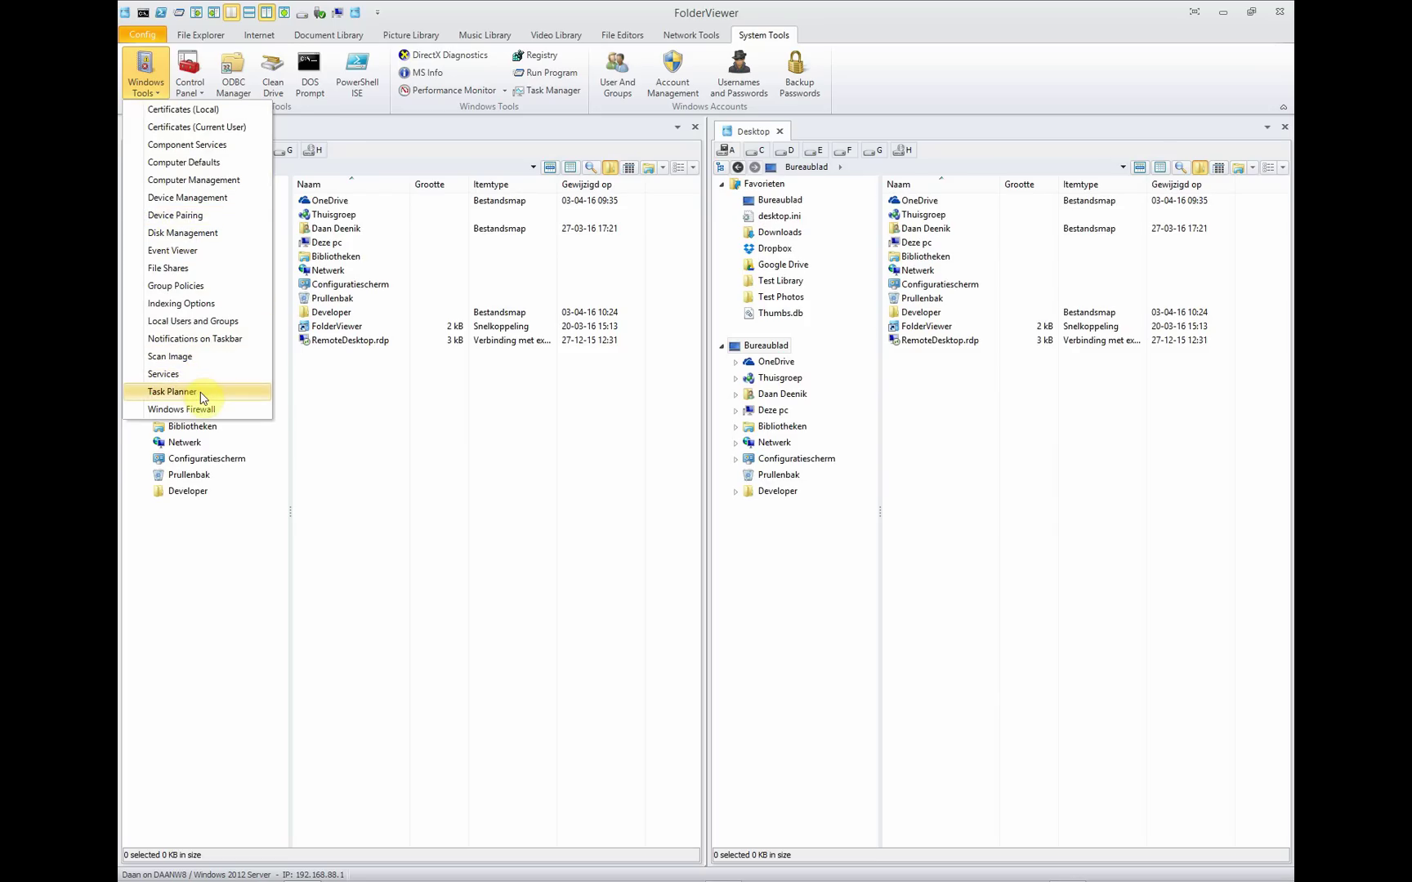
pyautogui.click(173, 392)
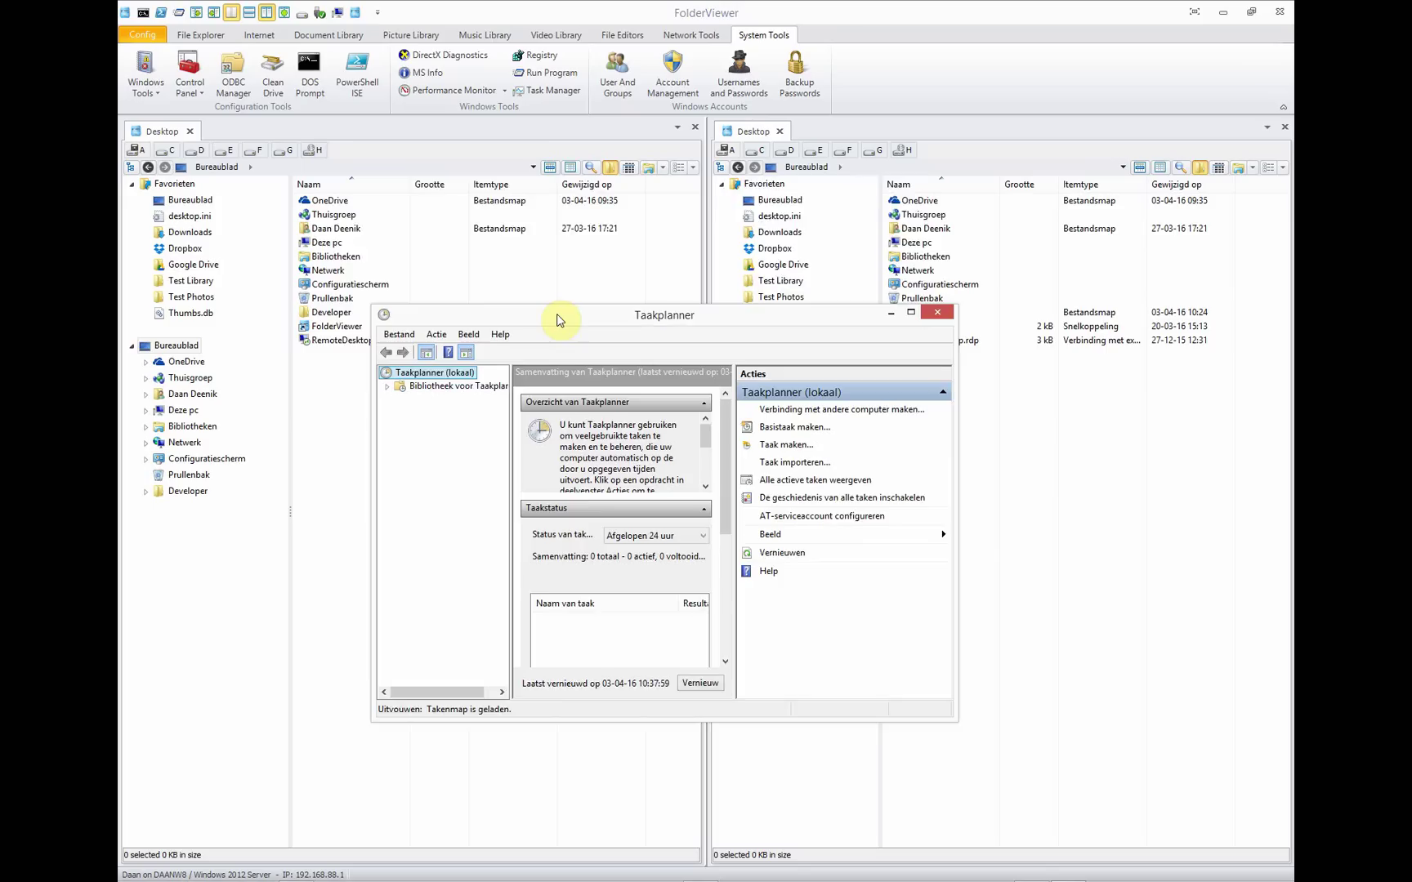
pyautogui.moveTo(558, 320); pyautogui.dragTo(509, 192)
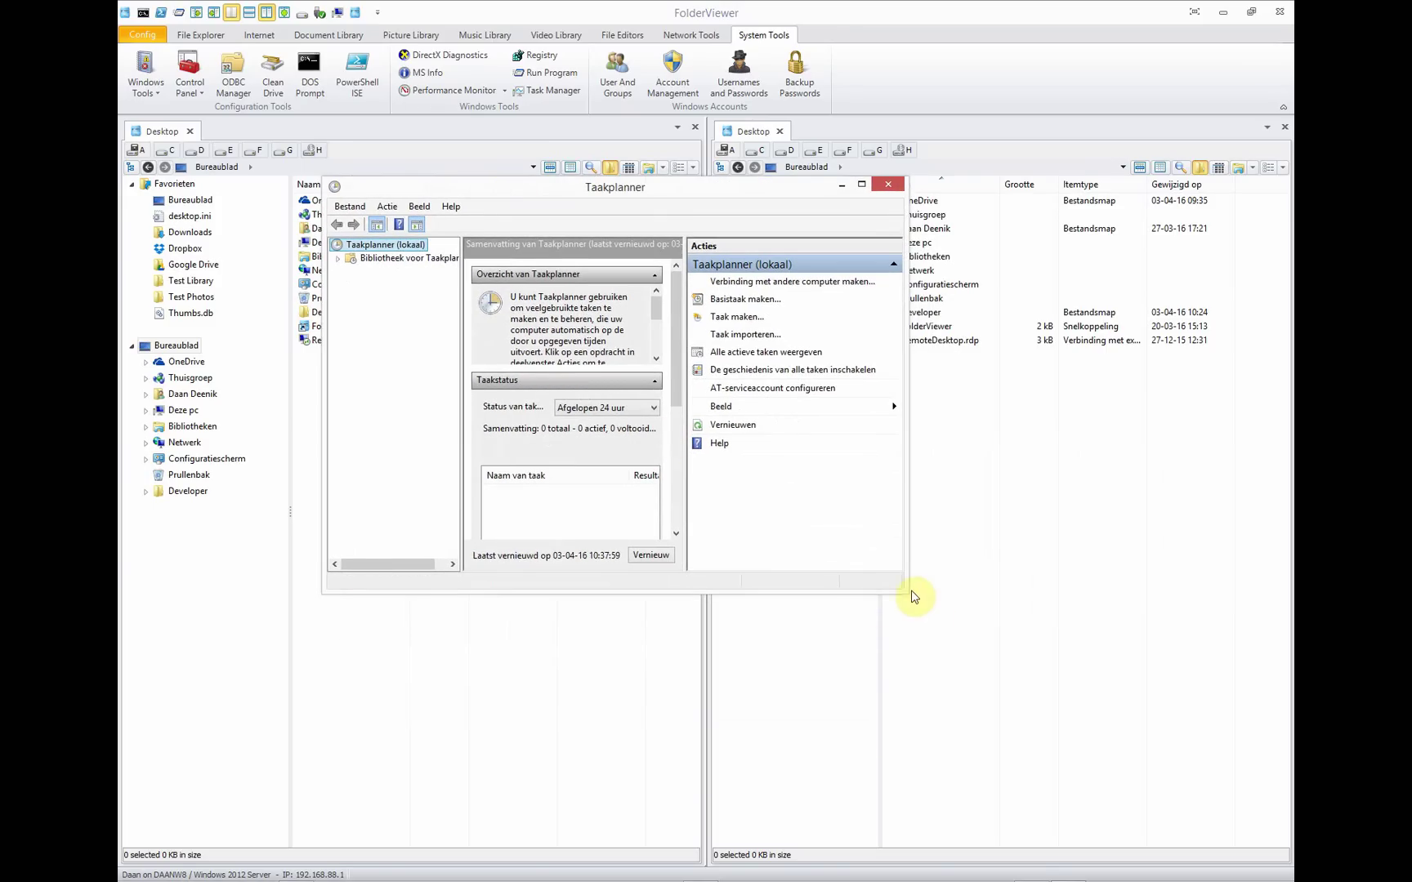
pyautogui.moveTo(901, 586); pyautogui.dragTo(980, 721)
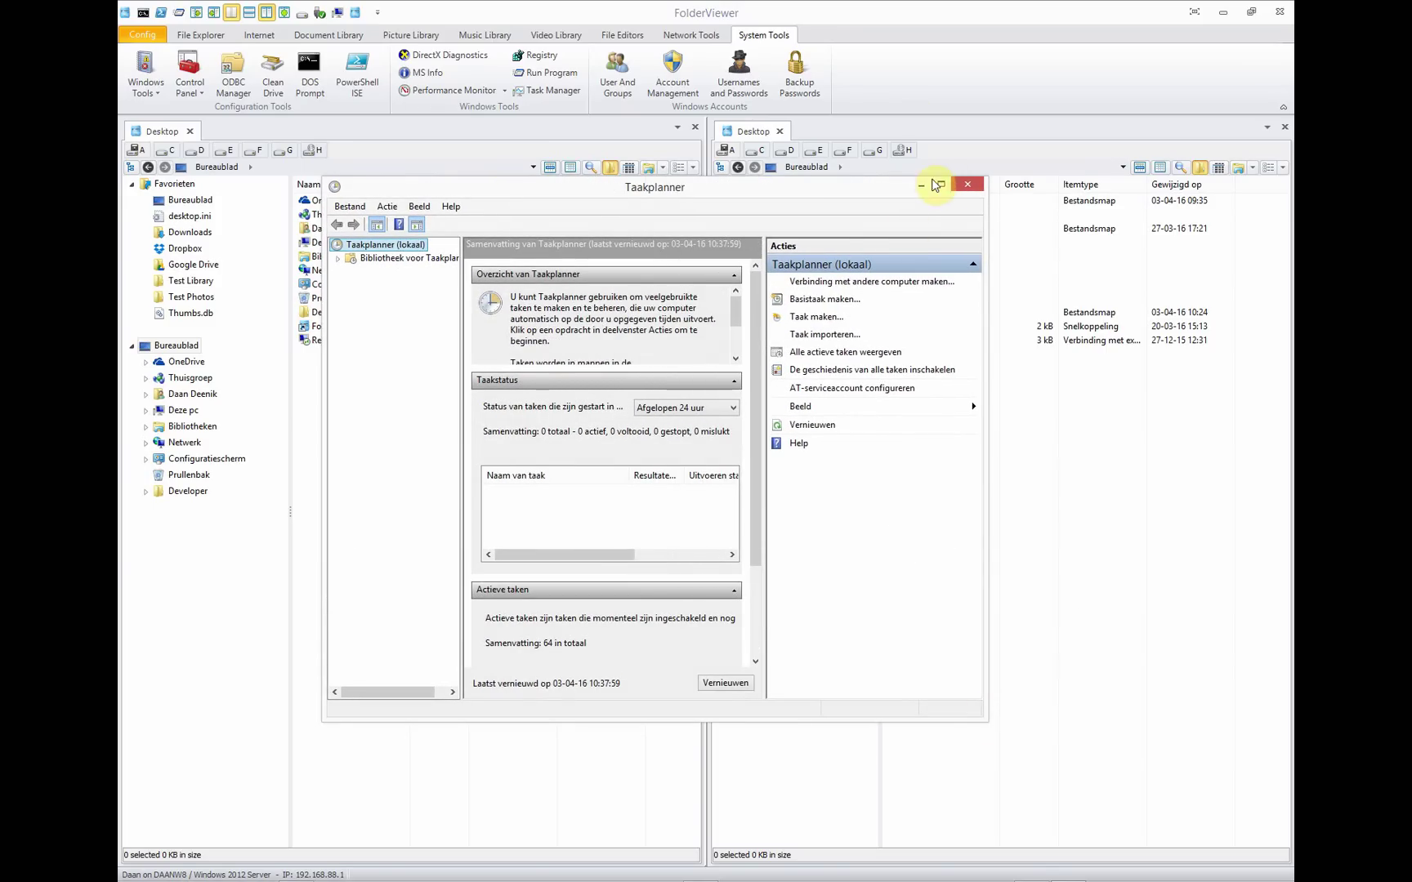
pyautogui.click(967, 184)
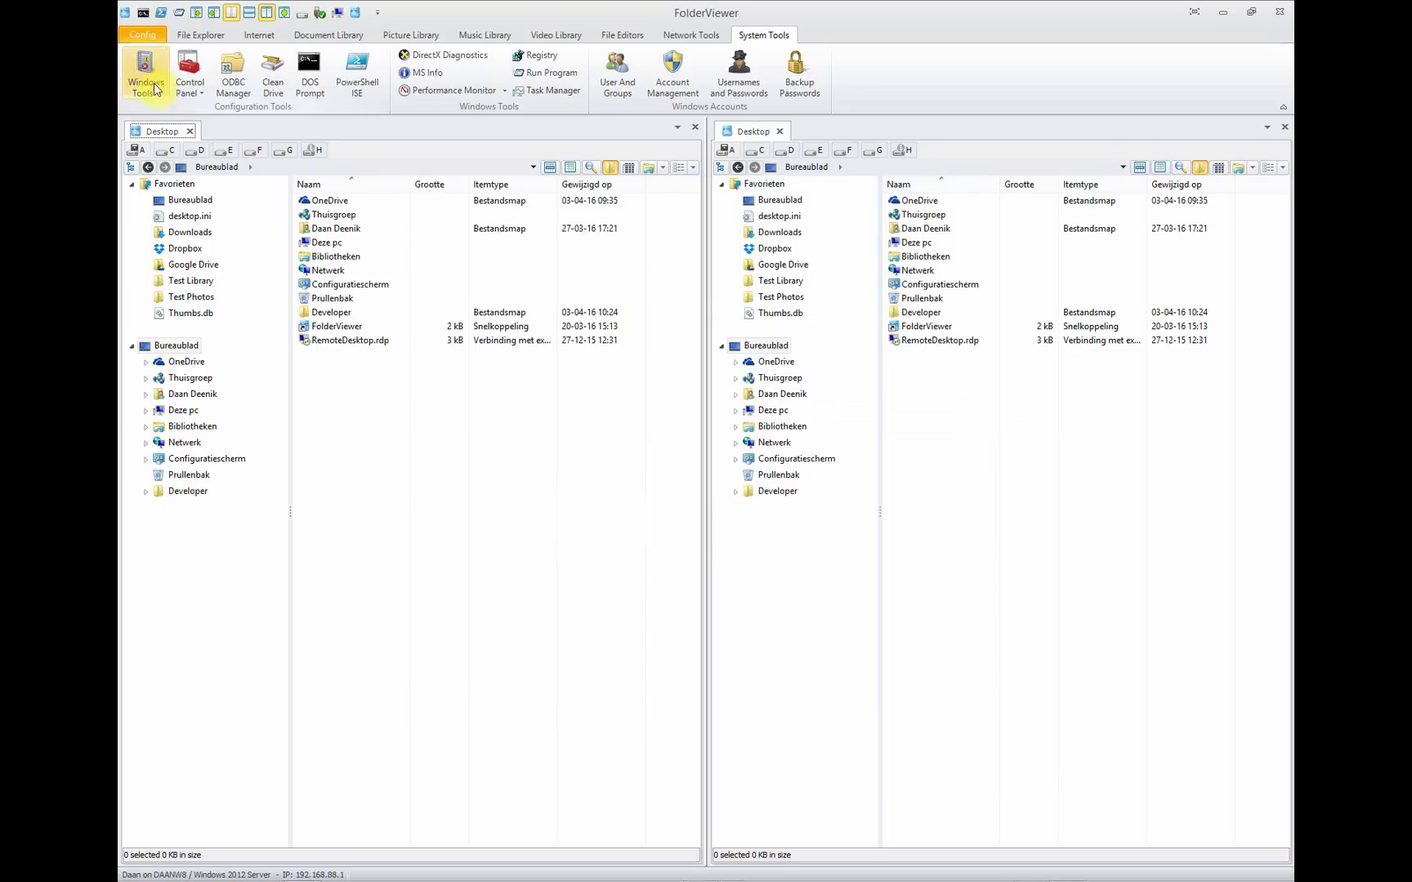
# - View Network Adapters from the Control Panel shortcuts, close it, then reopen and dismiss the list
pyautogui.click(186, 95)
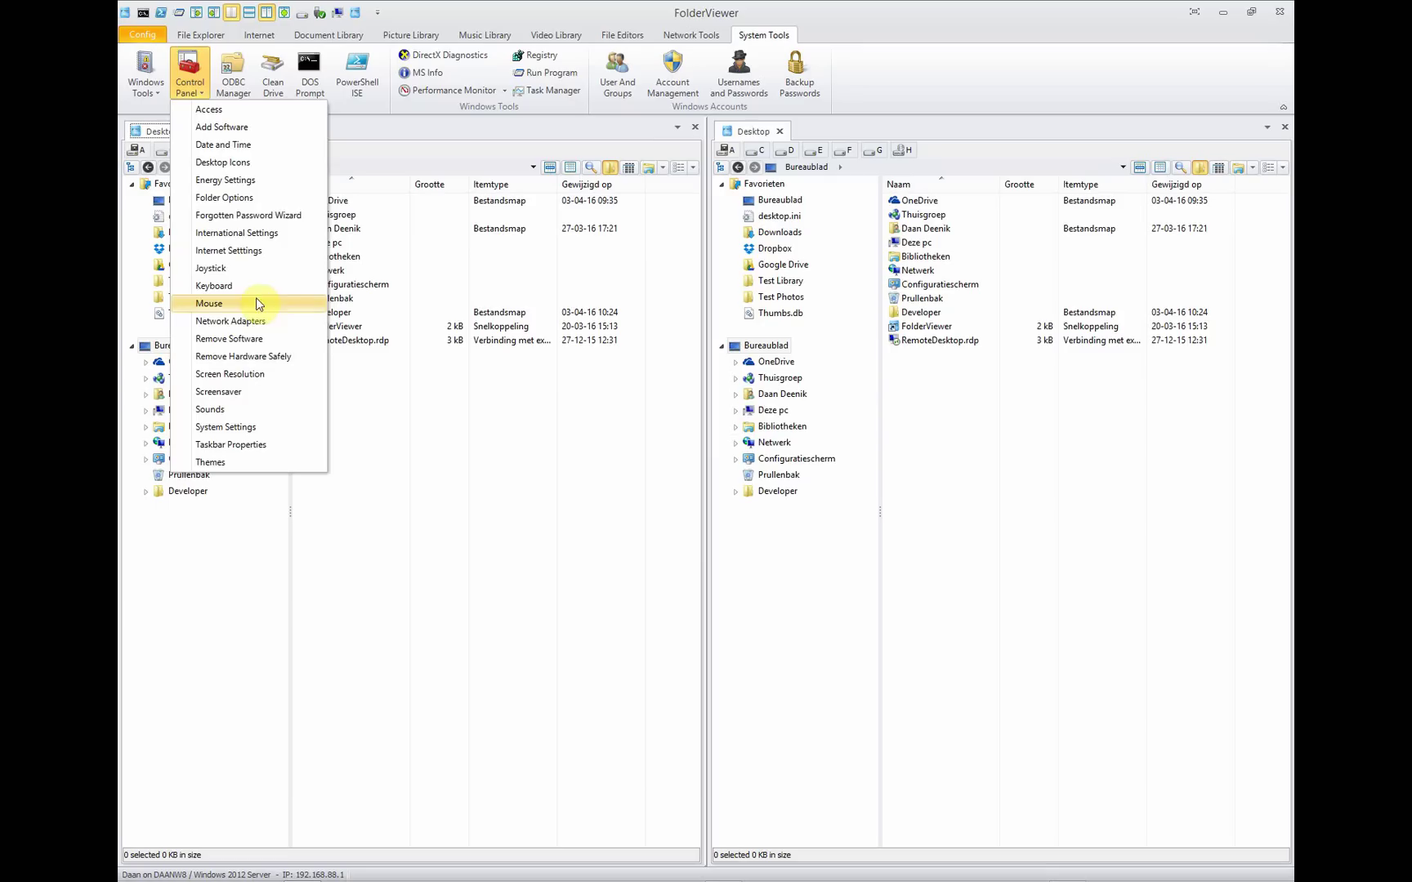
pyautogui.click(270, 322)
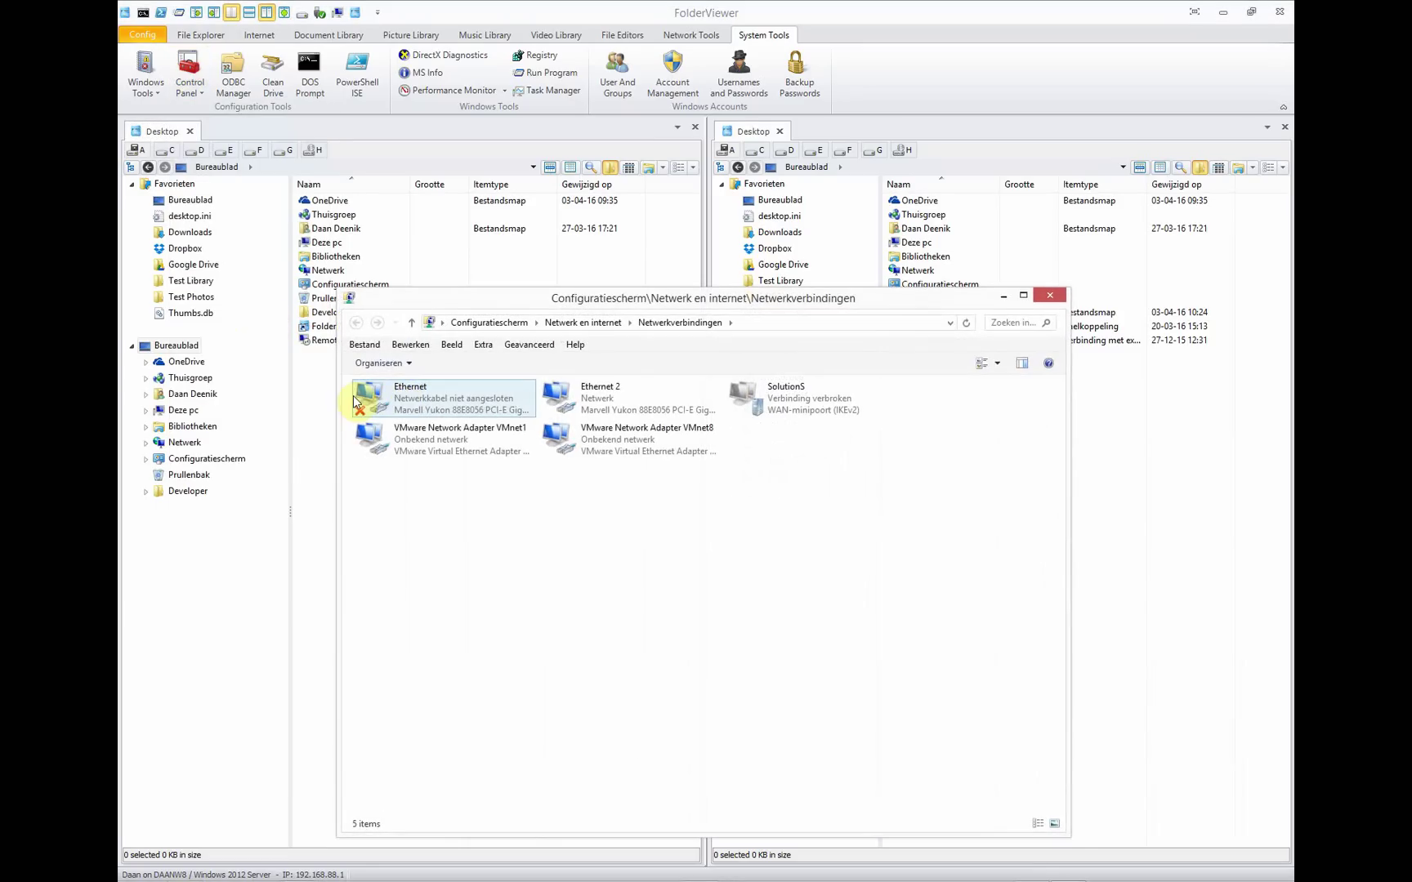
pyautogui.click(1049, 295)
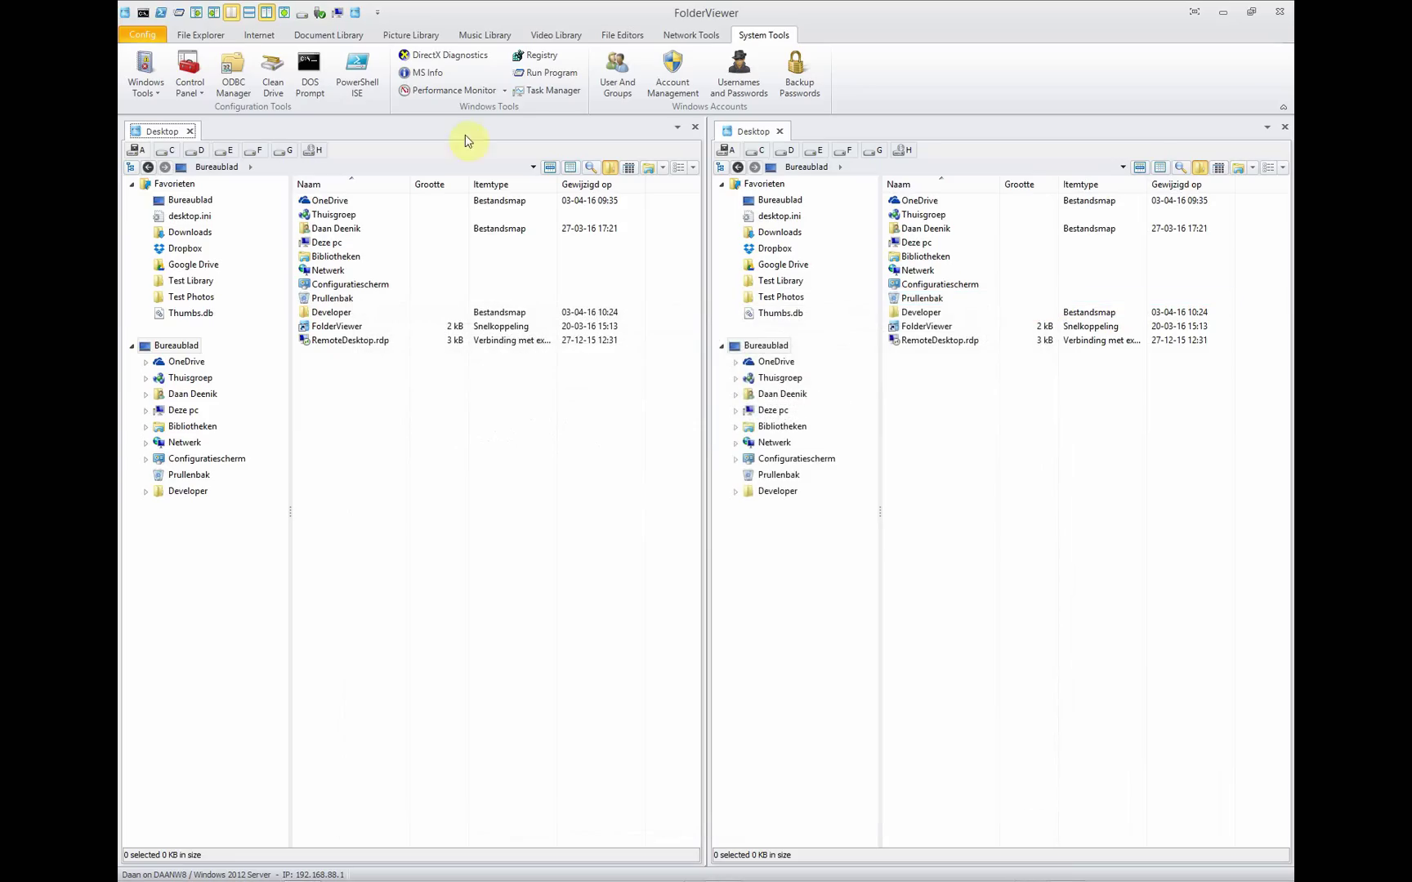
pyautogui.click(188, 99)
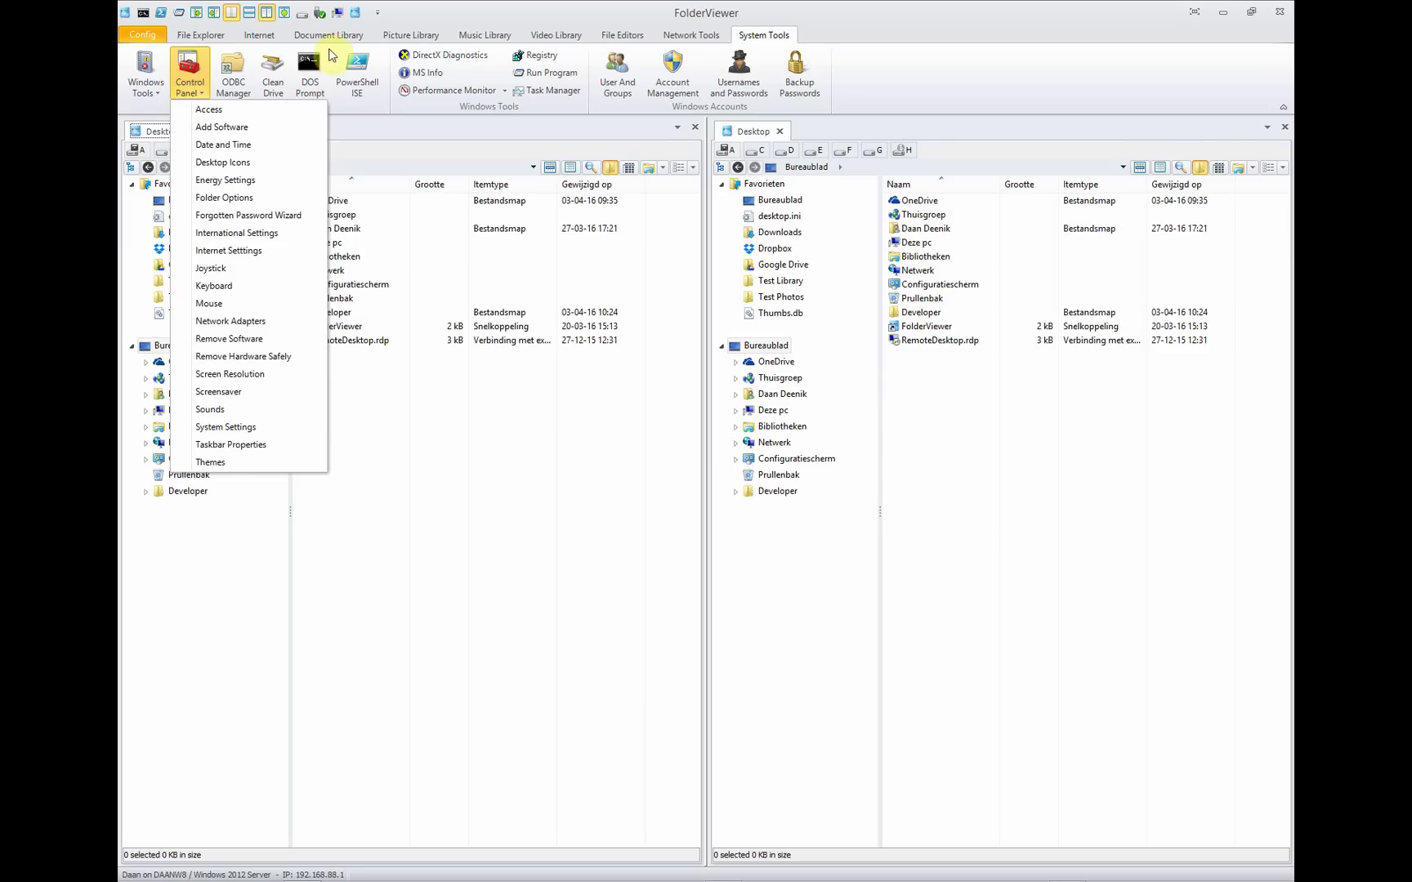
pyautogui.click(430, 17)
pyautogui.click(349, 65)
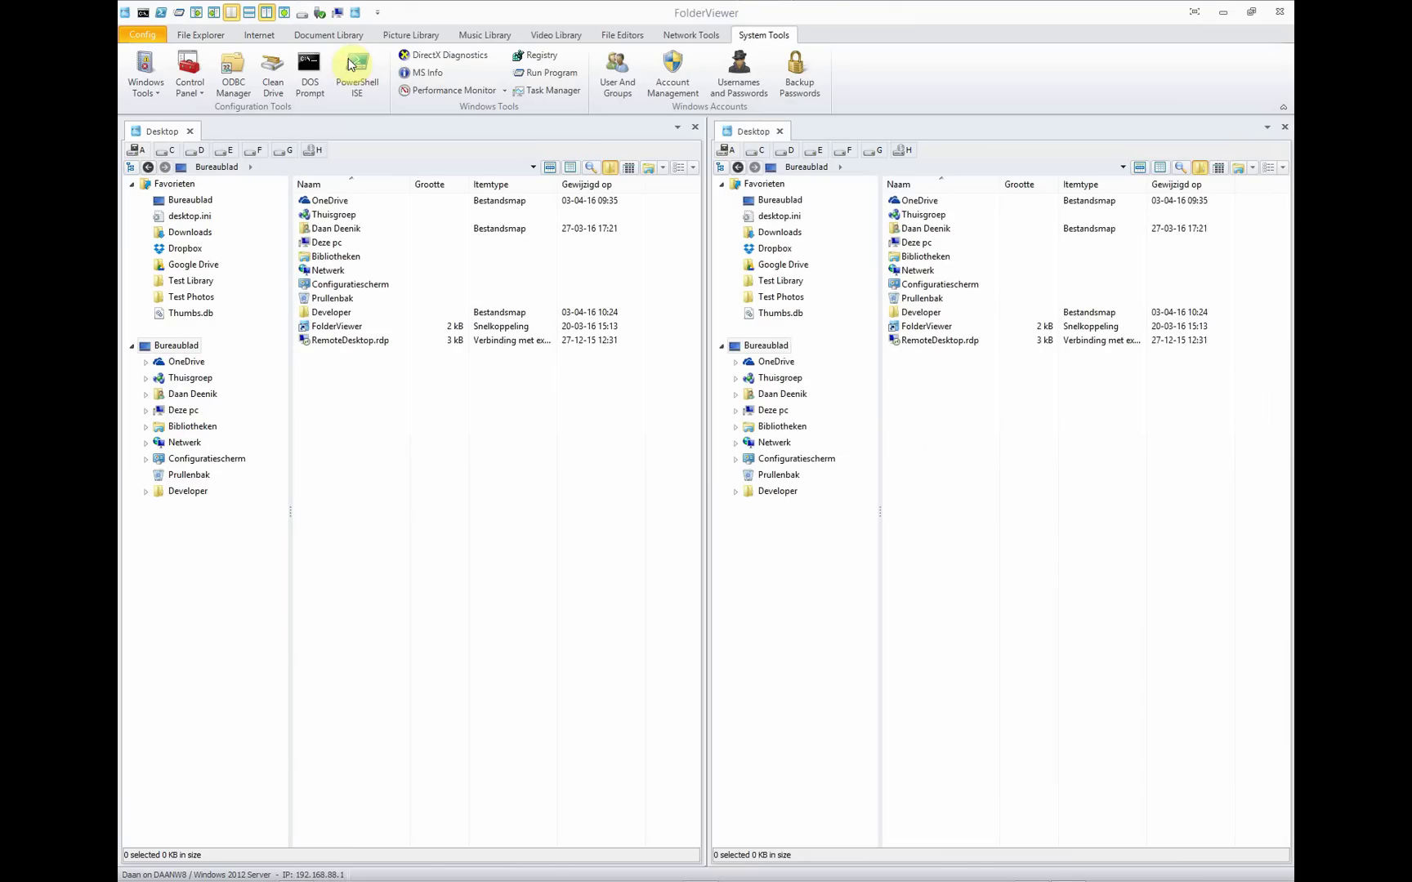
pyautogui.moveTo(817, 873)
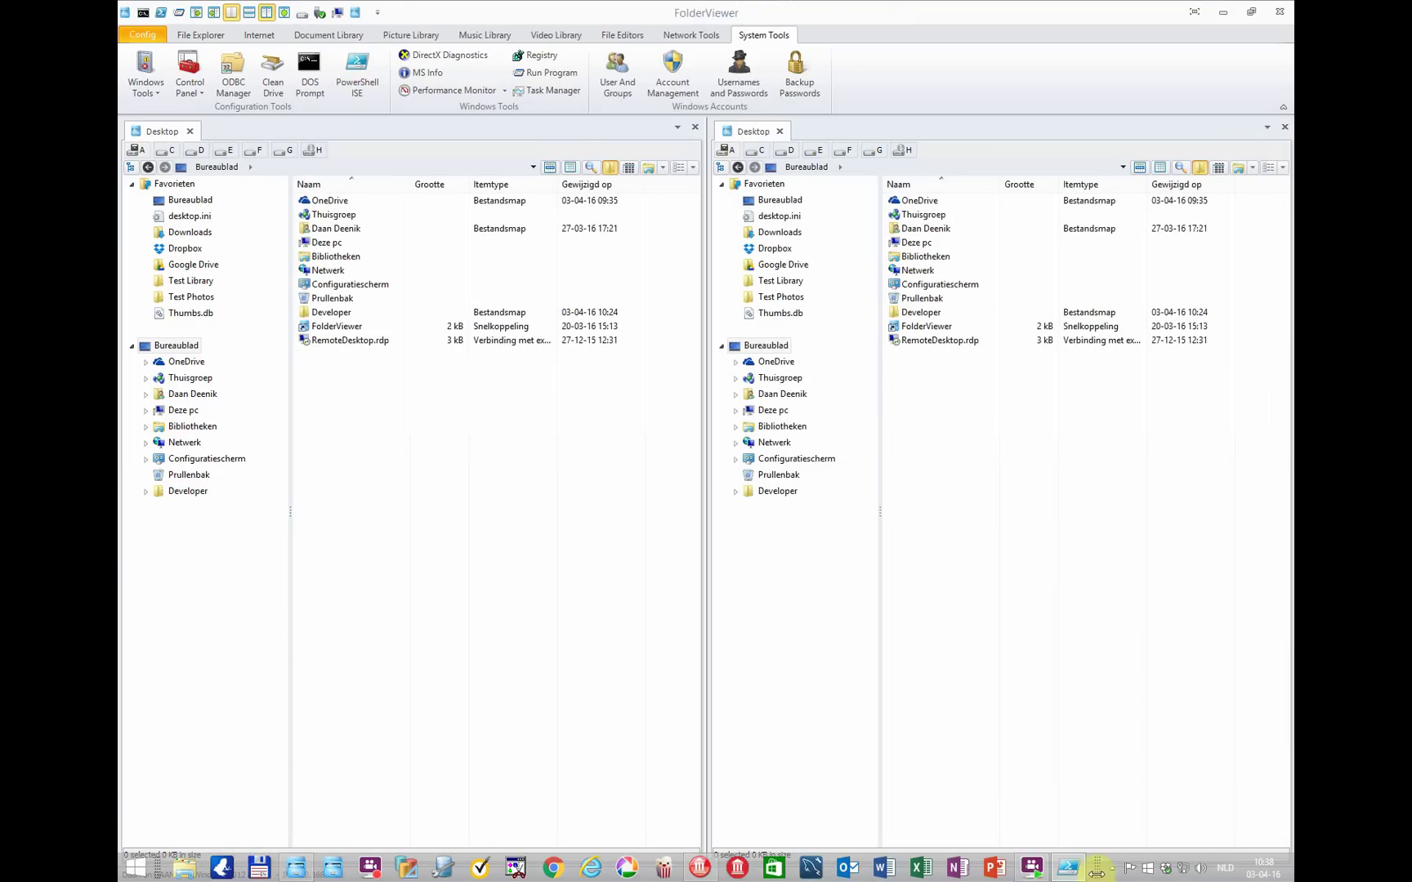
pyautogui.click(1070, 874)
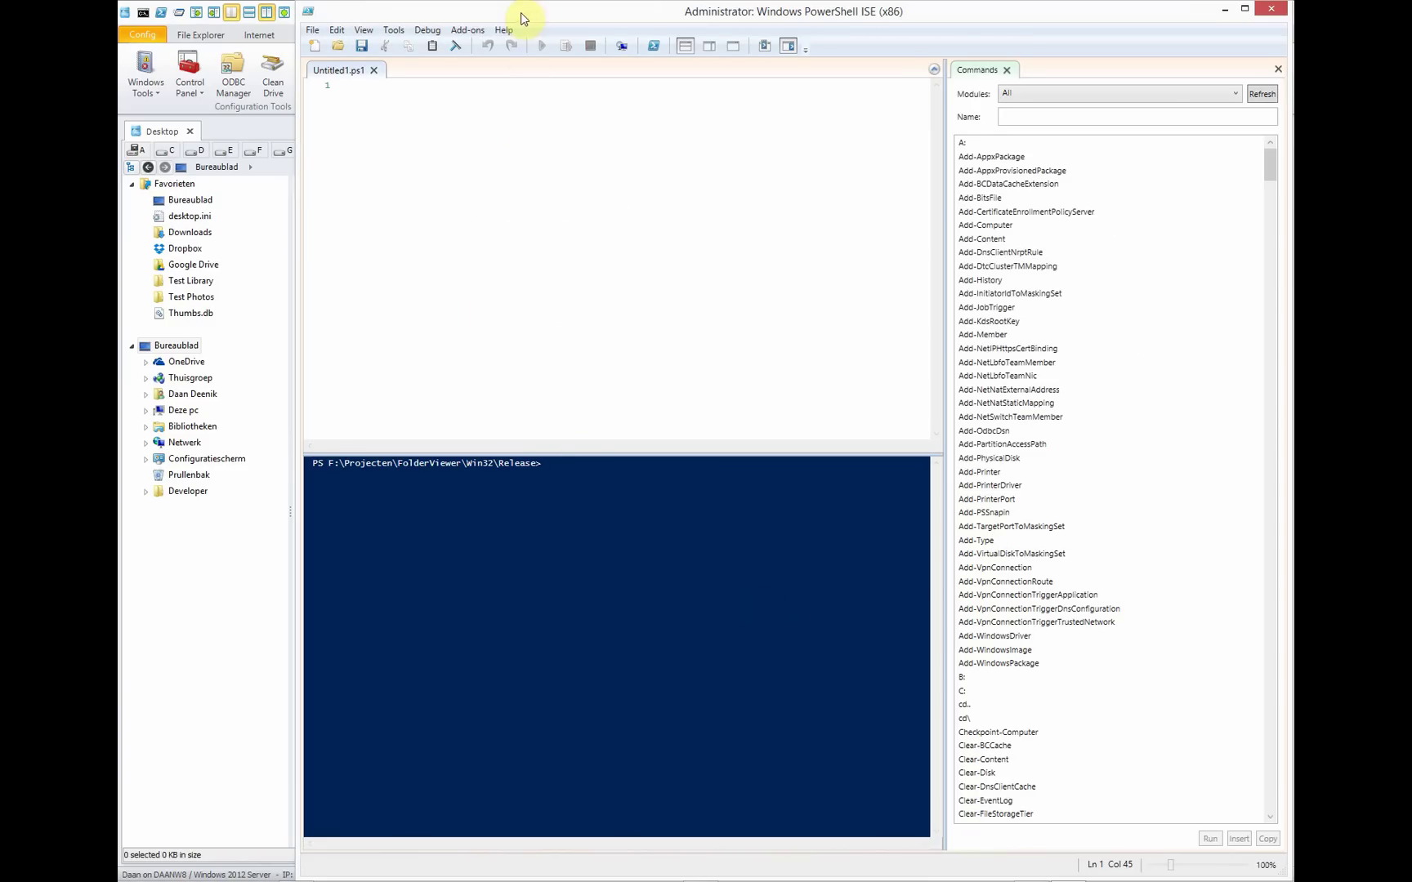
pyautogui.moveTo(520, 14); pyautogui.dragTo(448, 38)
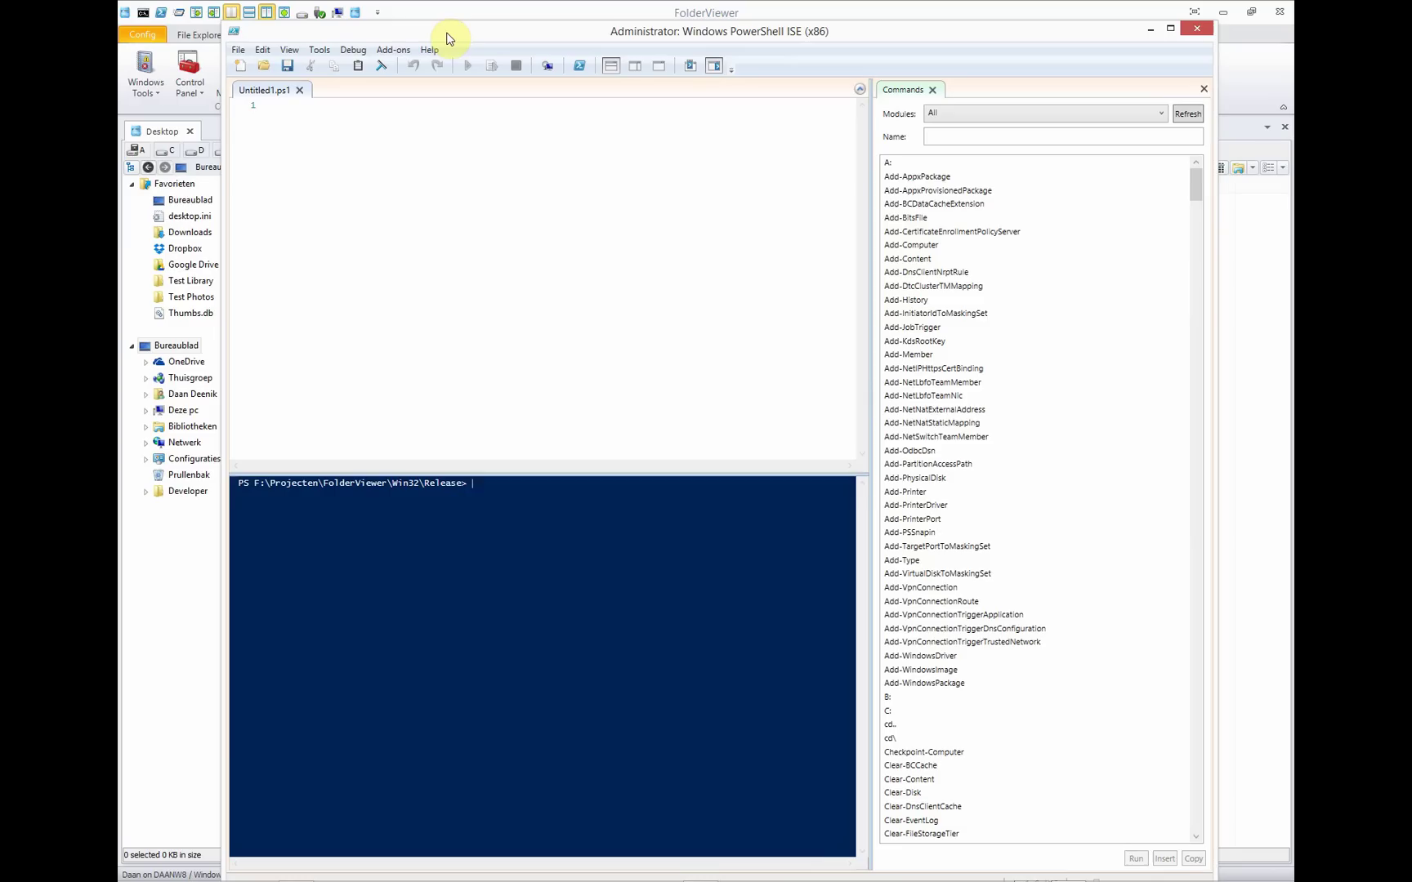
pyautogui.click(1197, 29)
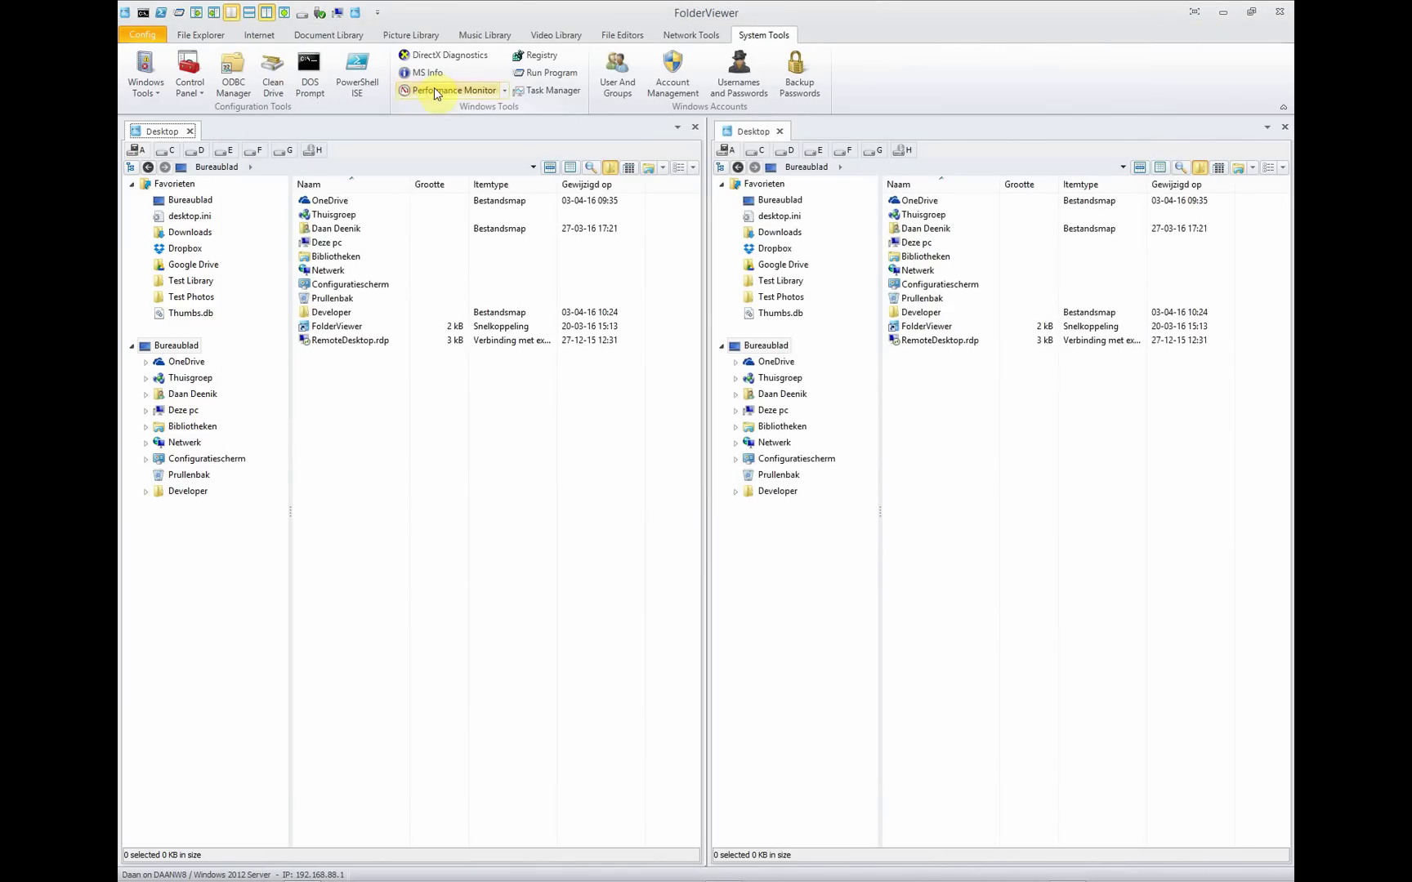
# - Open MS Info, expand Hardwarebronnen and Onderdelen, then close the window
pyautogui.click(427, 74)
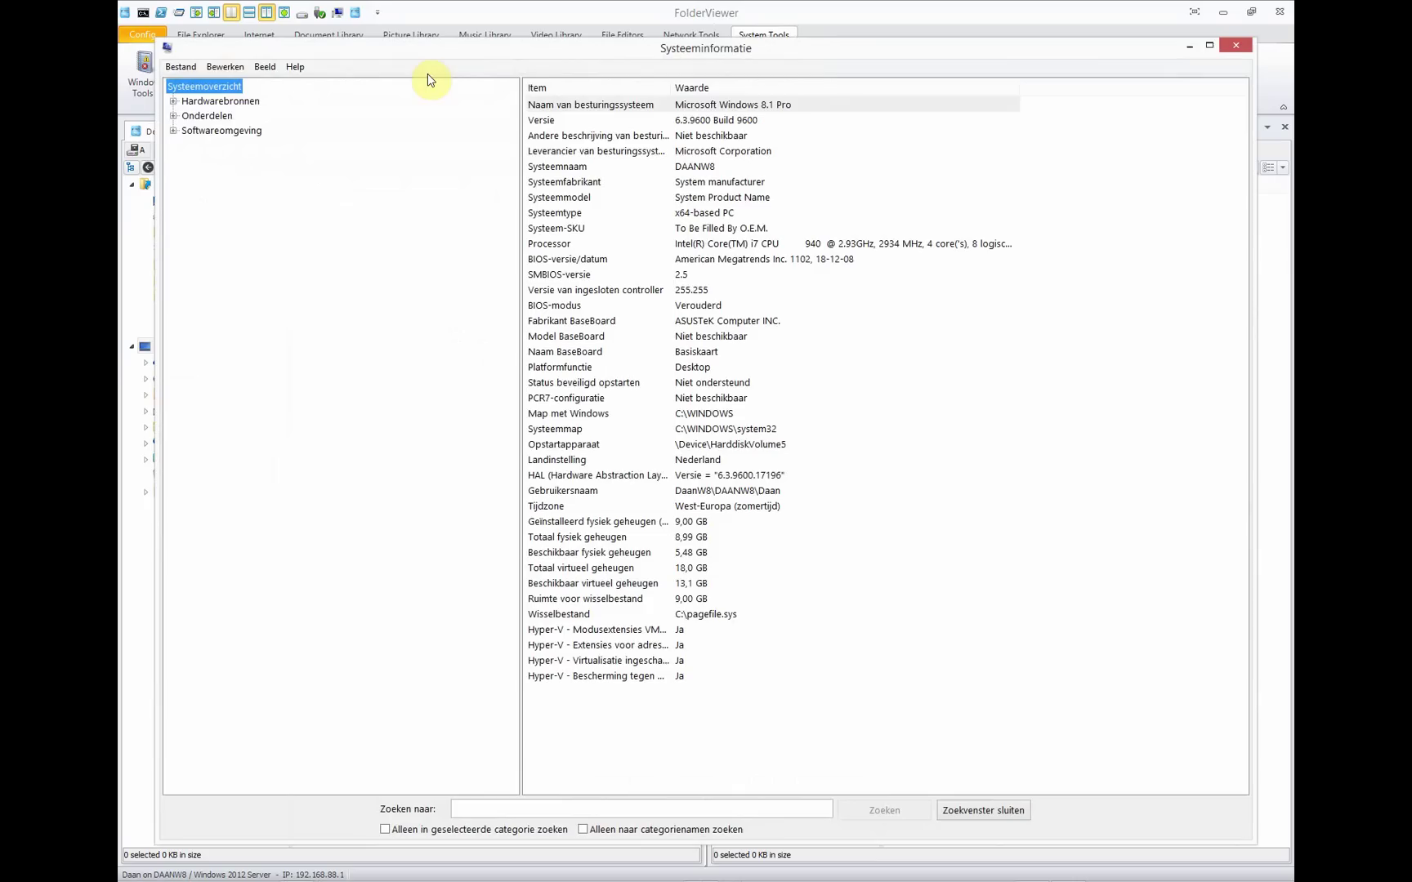
pyautogui.click(173, 101)
pyautogui.click(206, 130)
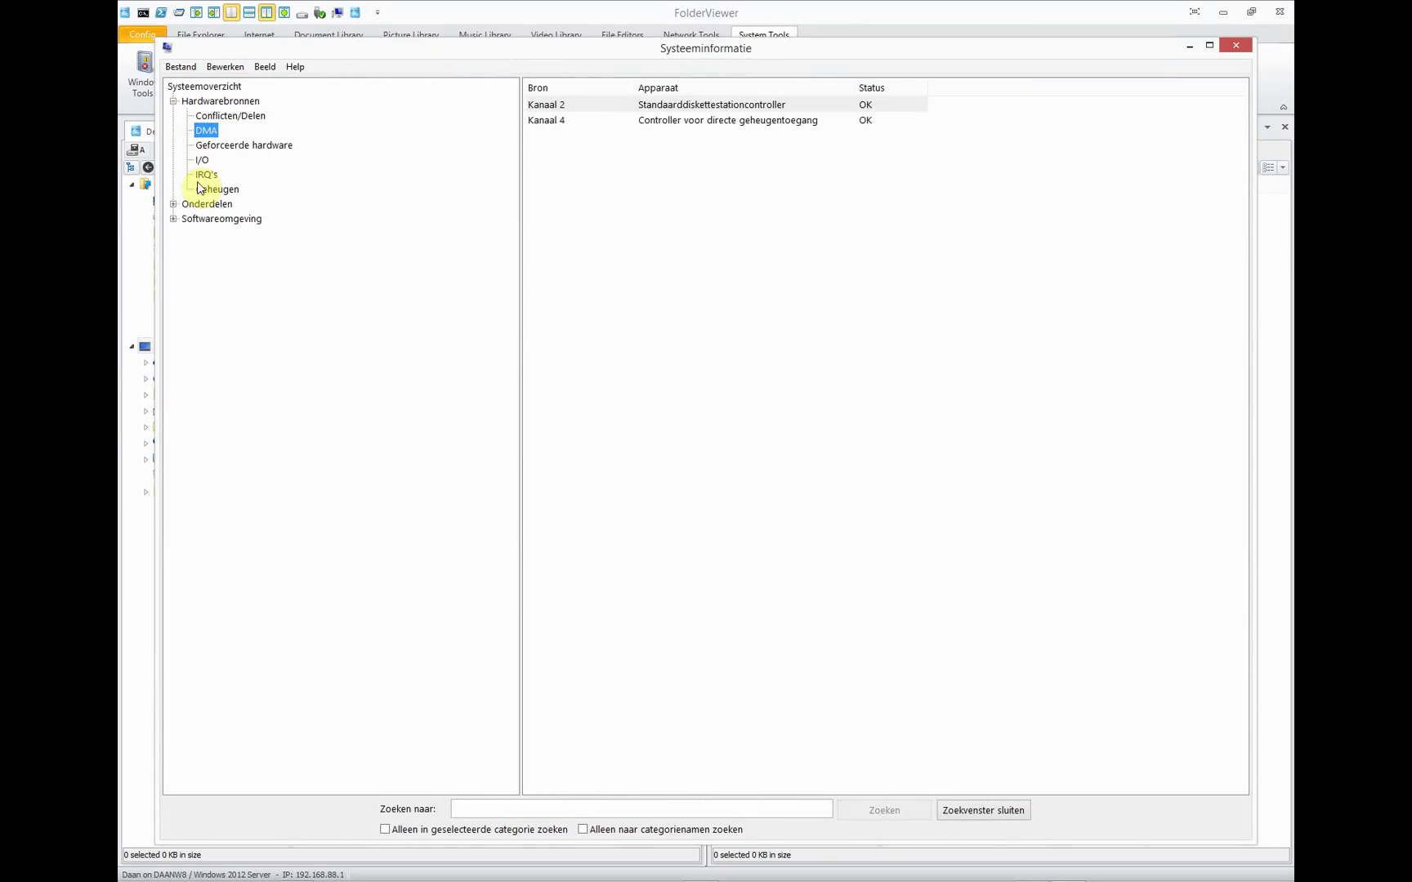
pyautogui.click(173, 204)
pyautogui.click(205, 204)
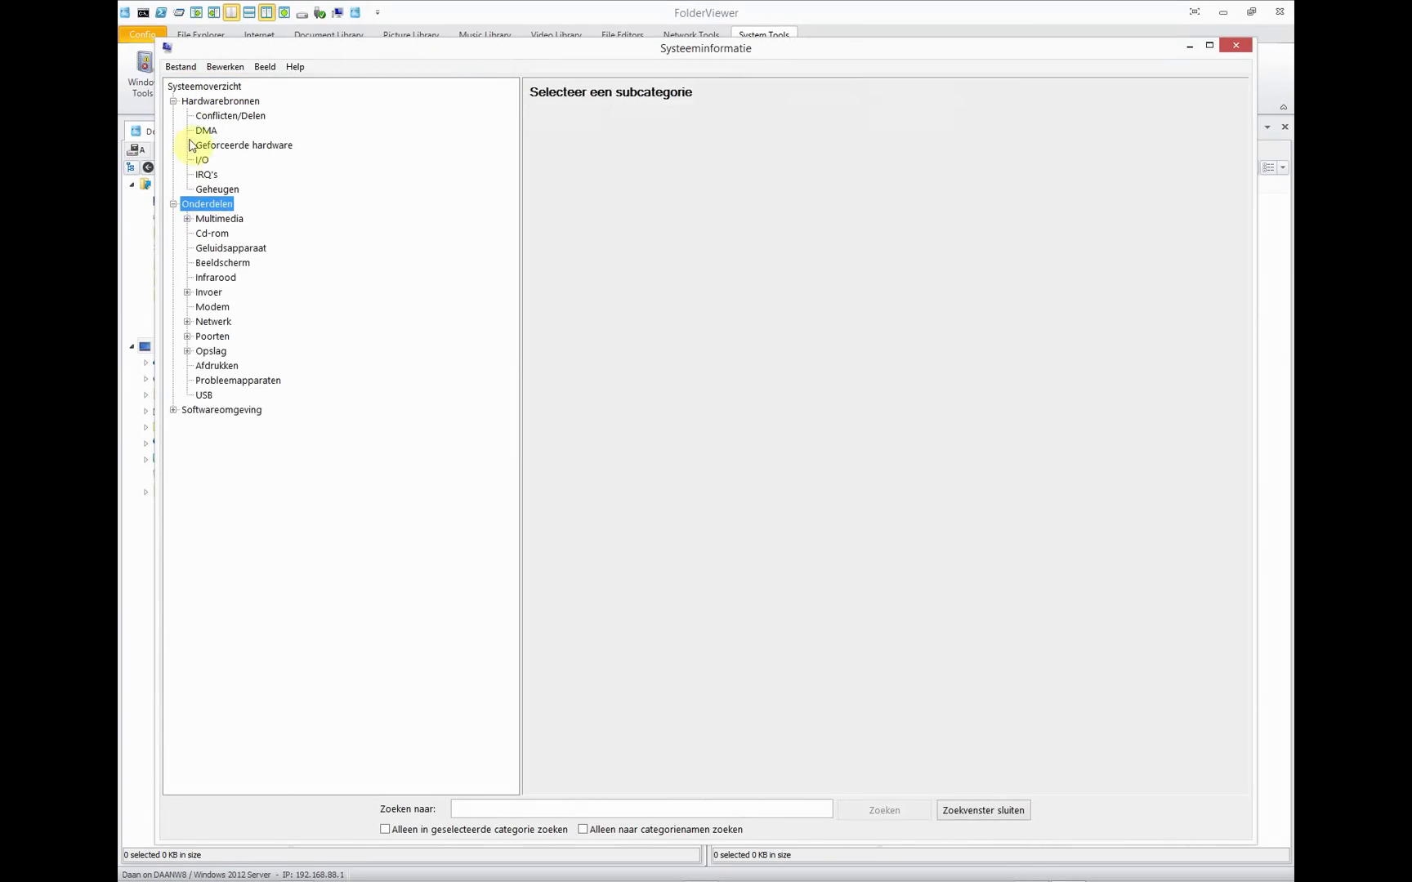
pyautogui.doubleClick(167, 49)
# - Open Reliability Monitor from the Performance Monitor list and move its window up-left
pyautogui.click(504, 92)
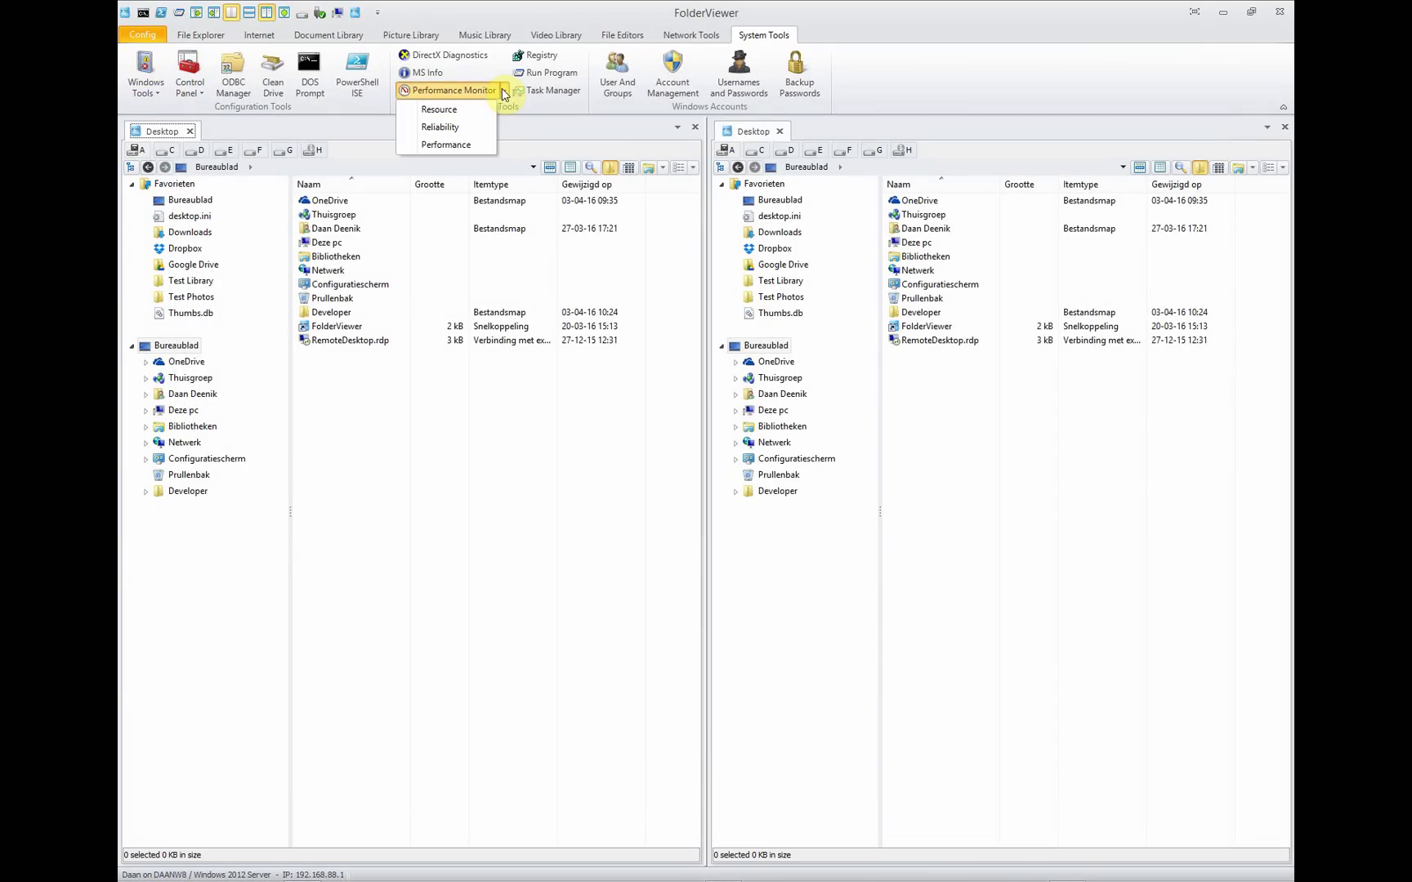
pyautogui.click(448, 128)
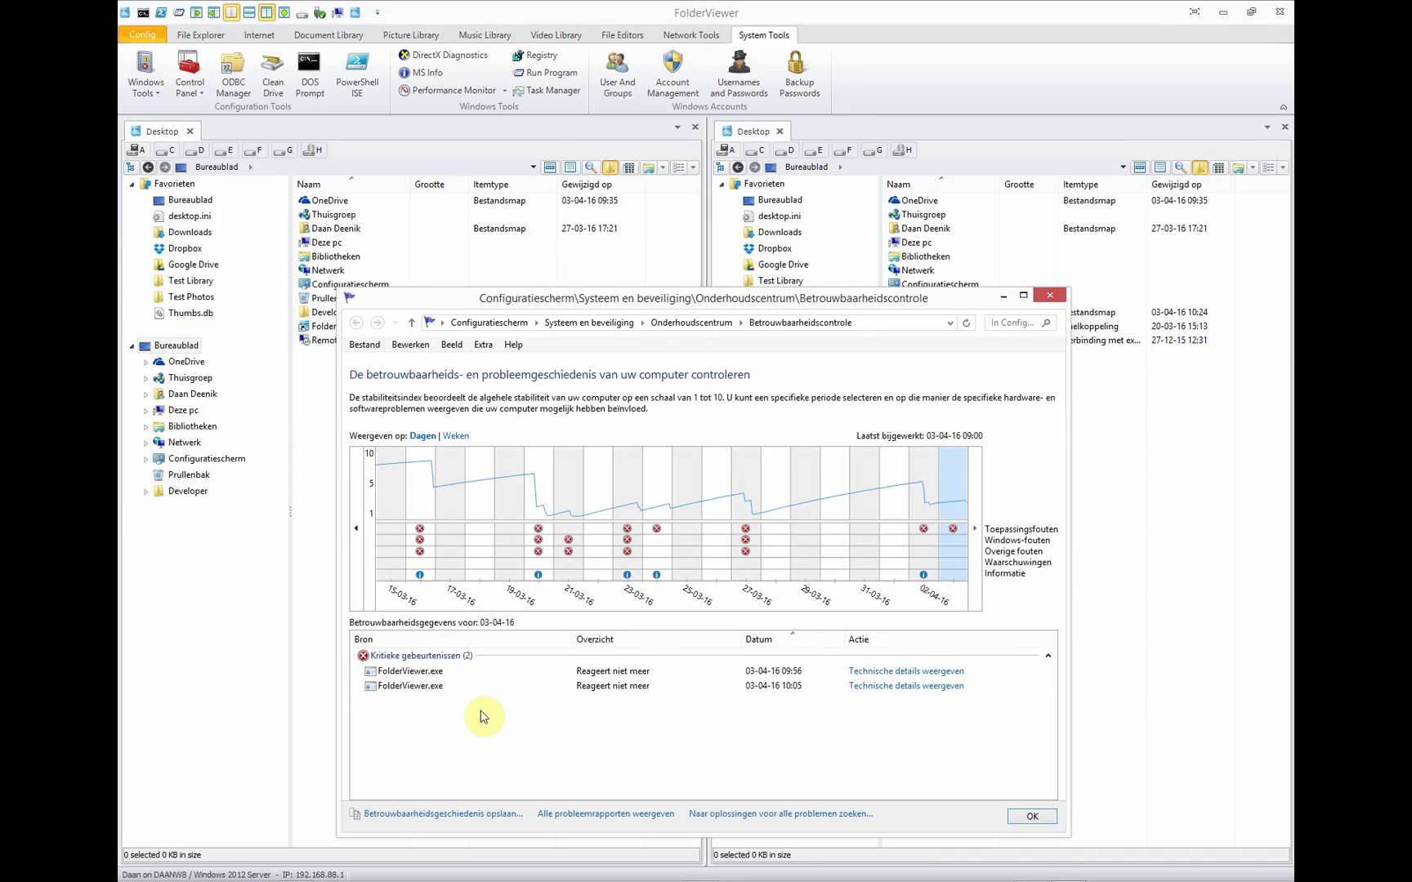
pyautogui.moveTo(610, 300); pyautogui.dragTo(592, 214)
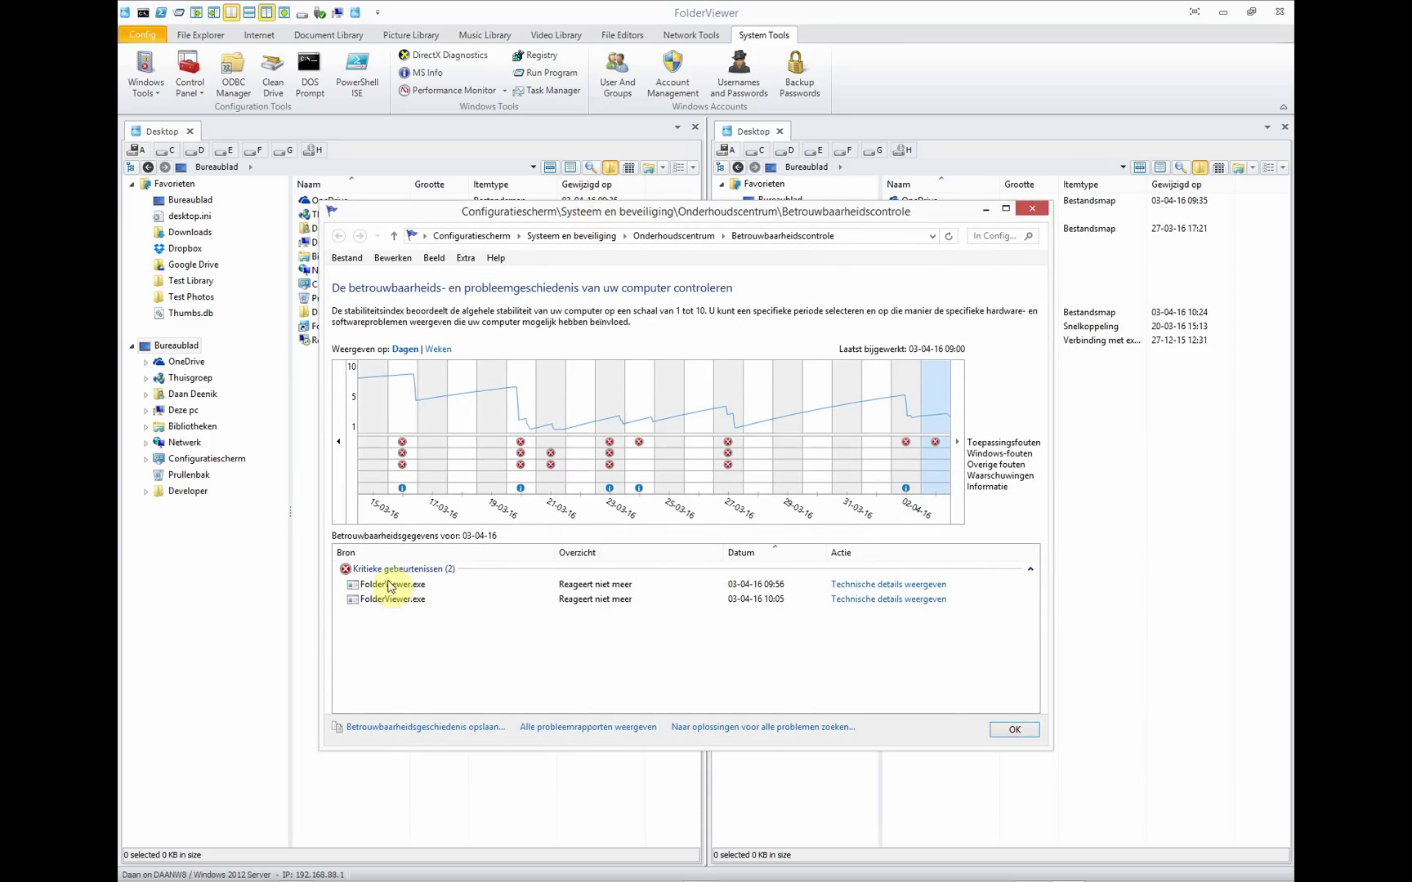
# - Close Reliability Monitor, then open and close the Registry editor
pyautogui.click(1032, 209)
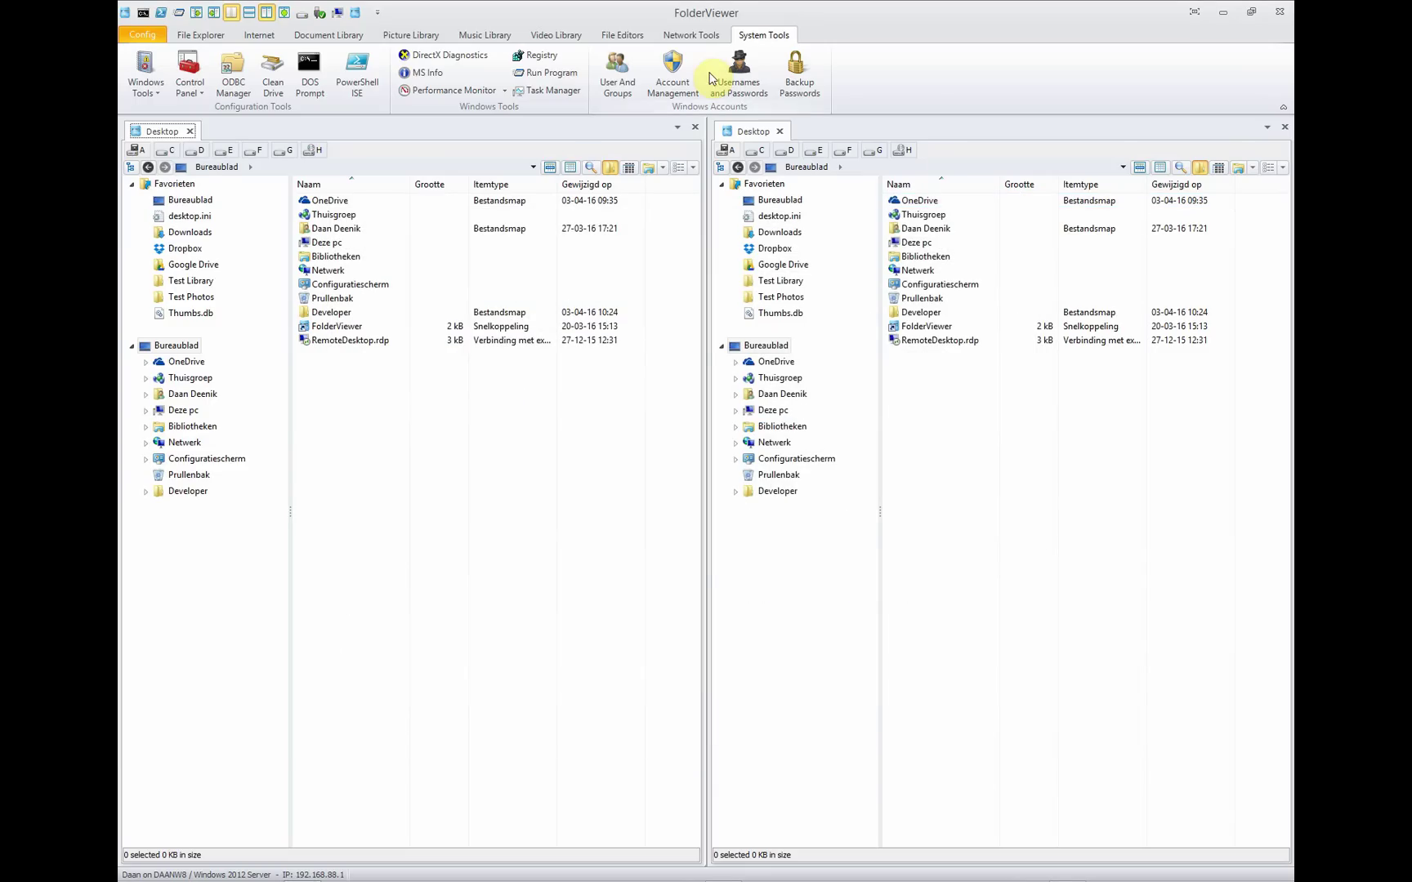
pyautogui.click(536, 56)
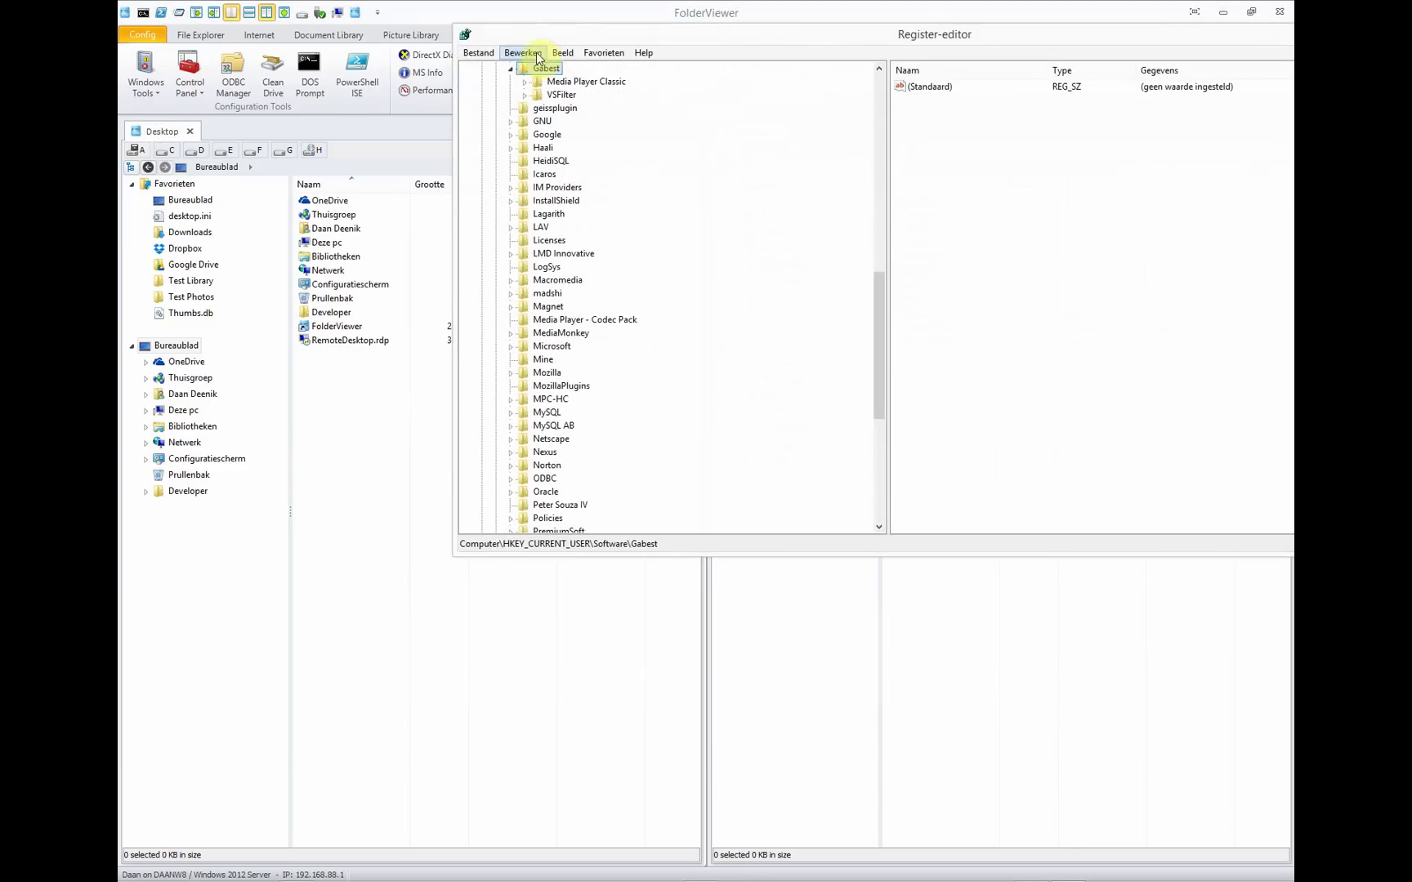
pyautogui.click(465, 34)
pyautogui.click(465, 34)
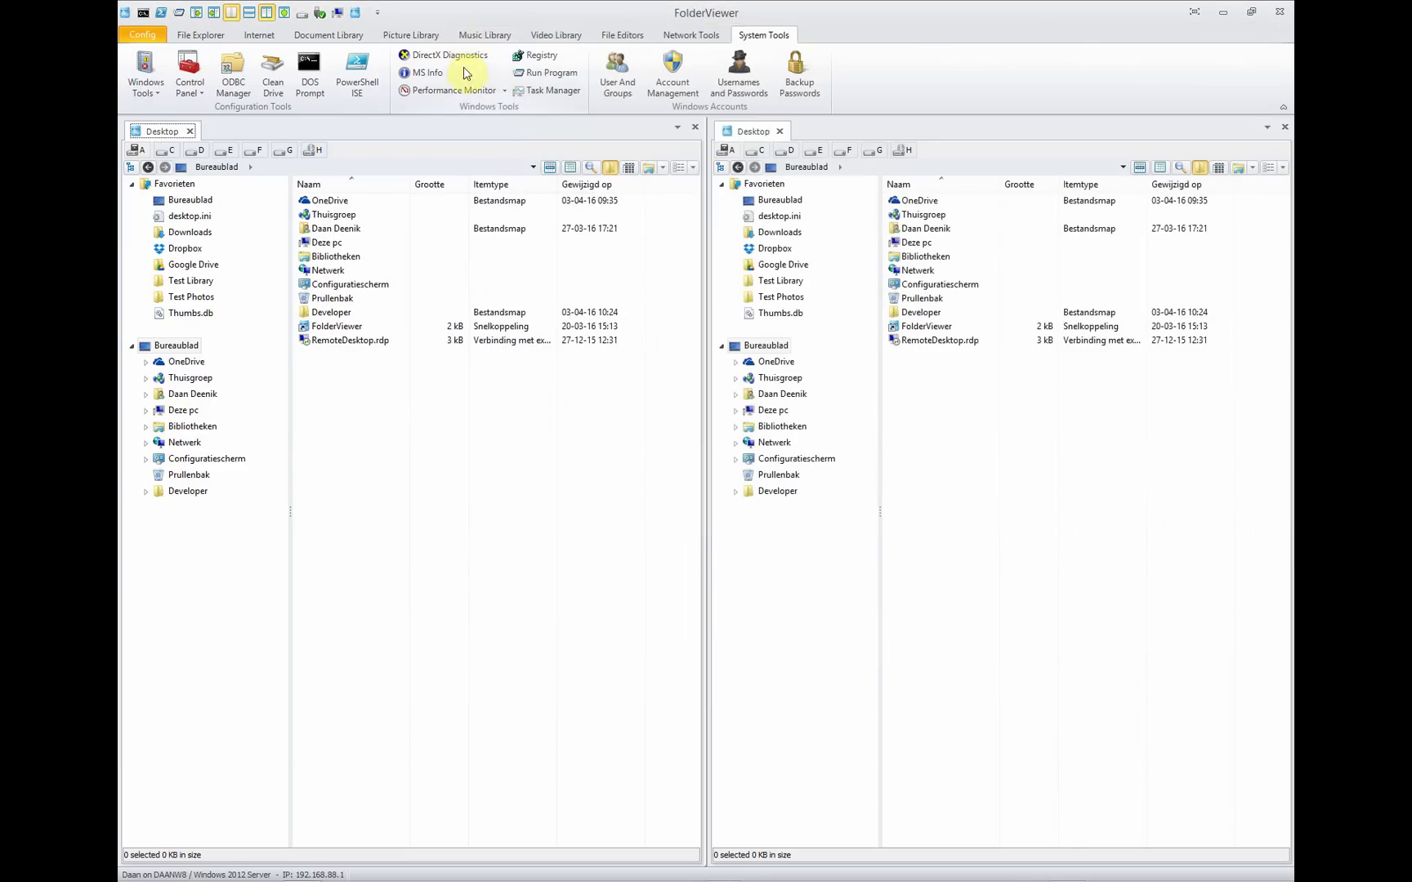
# - Open Run Program, pick powershell_ise.exe from the history, then close the dialog
pyautogui.click(530, 72)
pyautogui.click(401, 78)
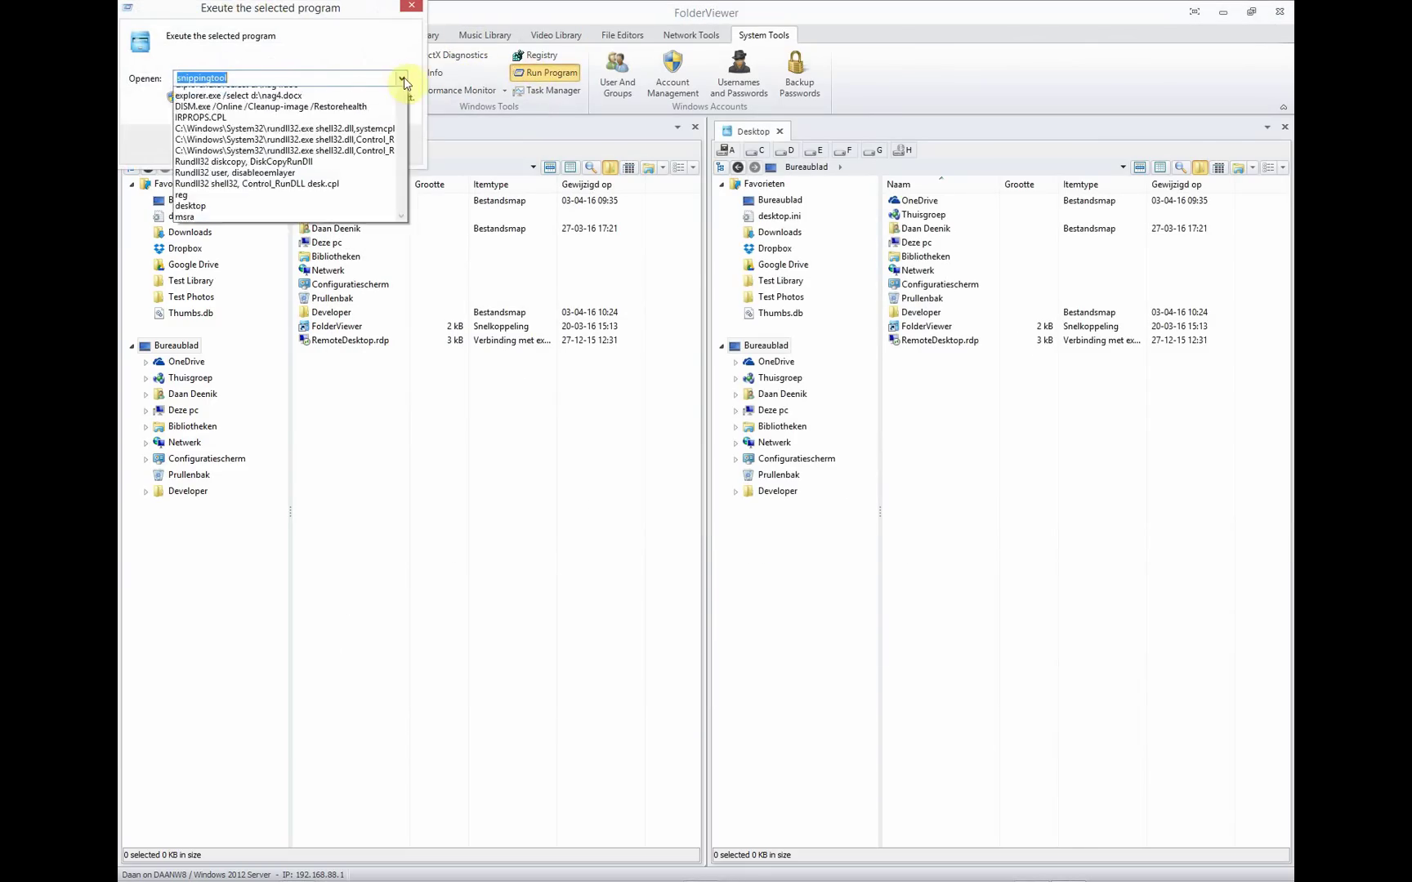
pyautogui.click(390, 126)
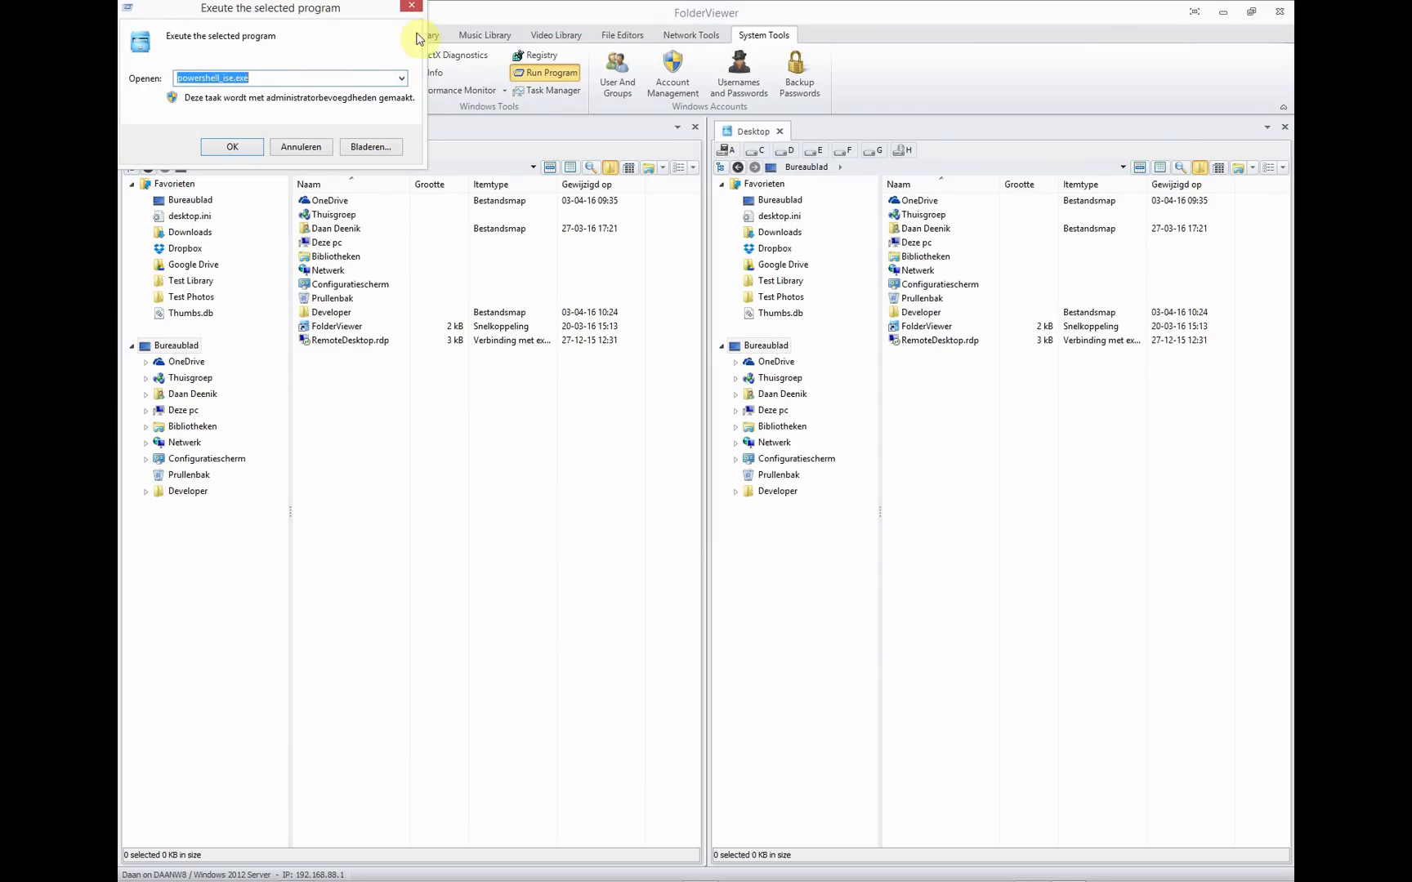
pyautogui.click(412, 6)
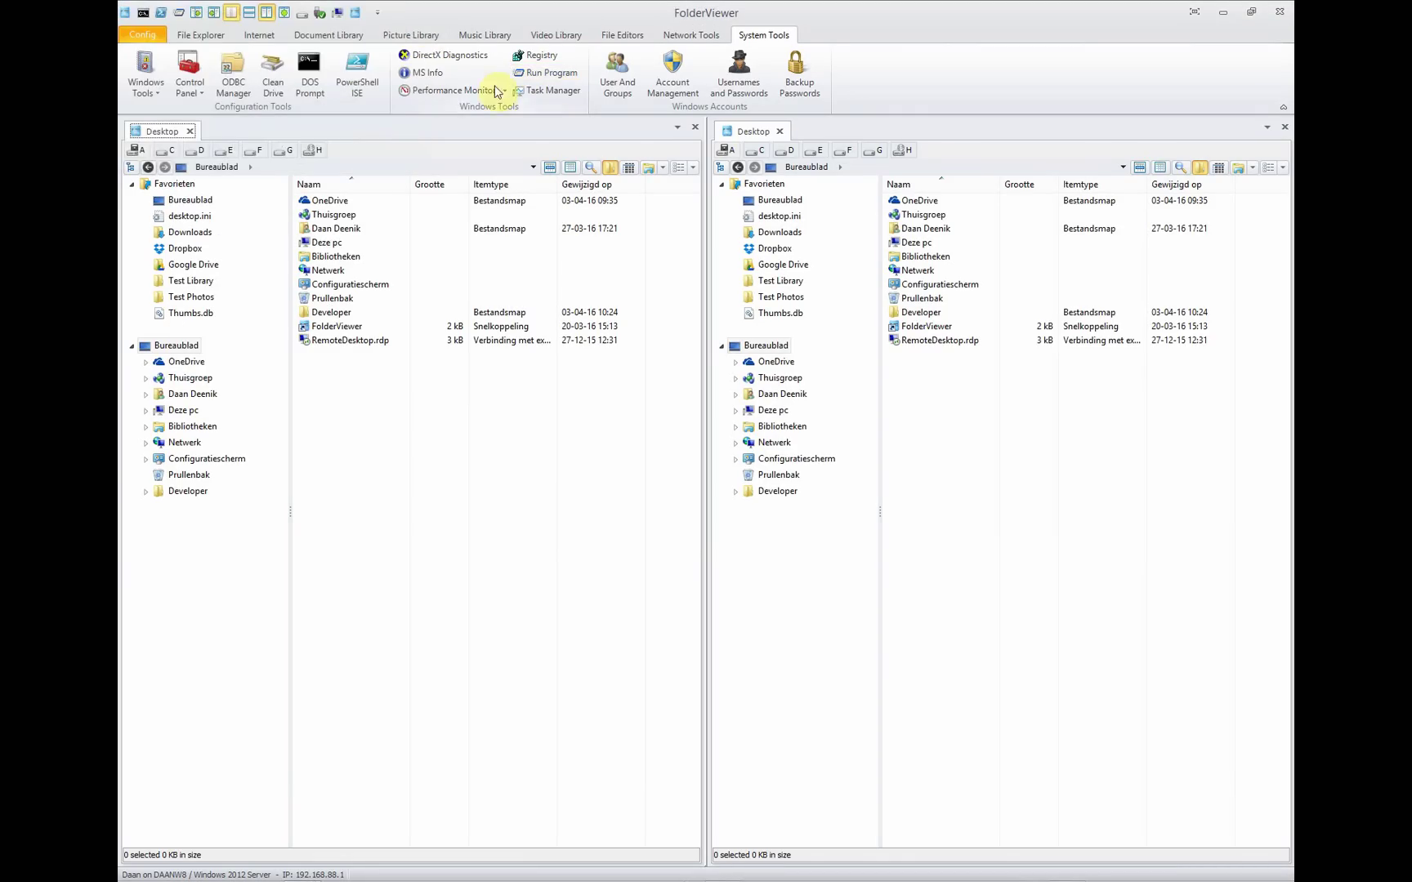
# - Open Task Manager in its detailed view, browse its tabs, then close it
pyautogui.click(543, 89)
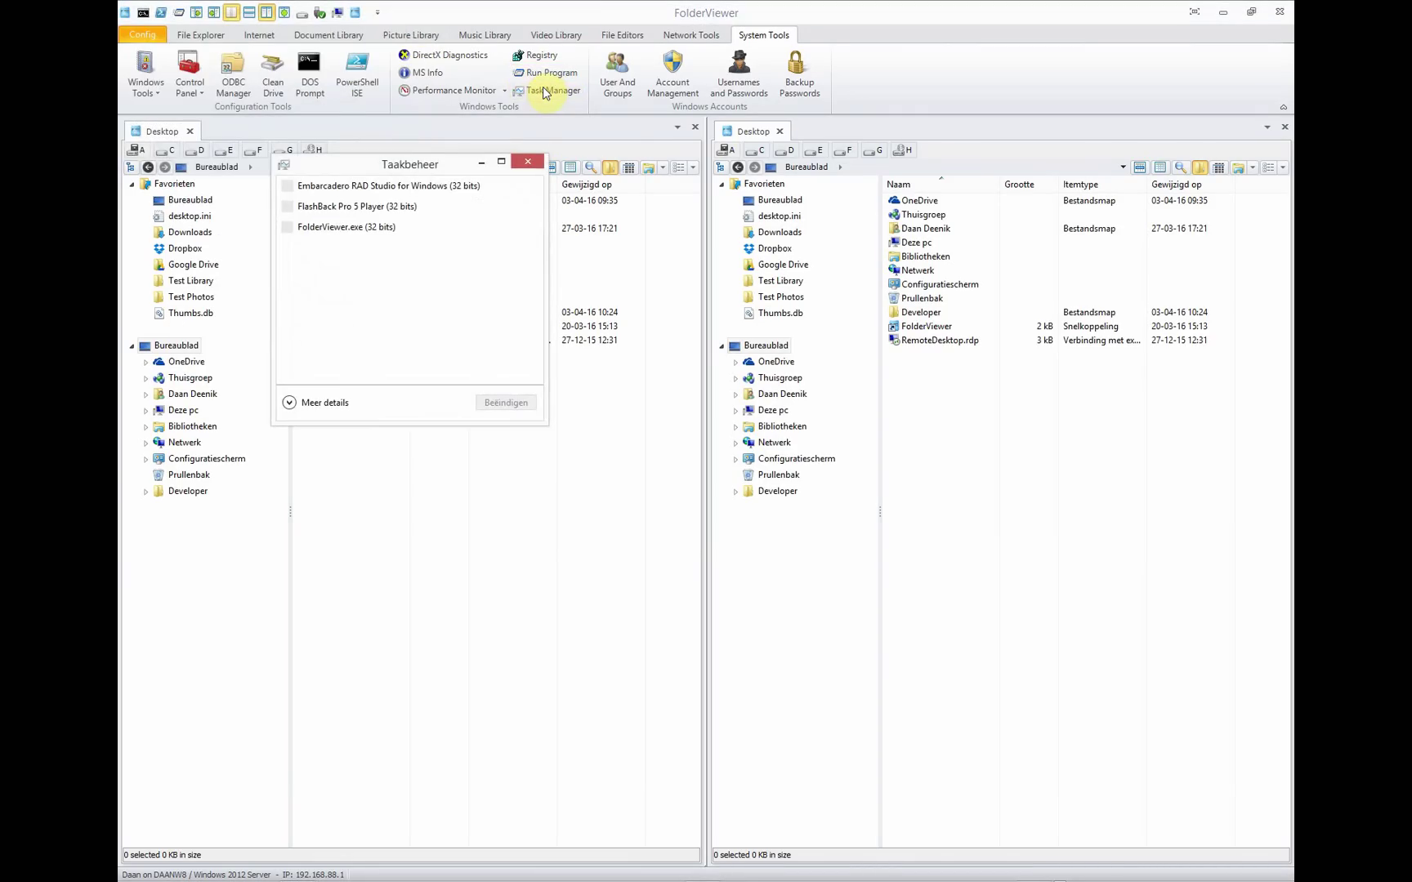
pyautogui.click(312, 402)
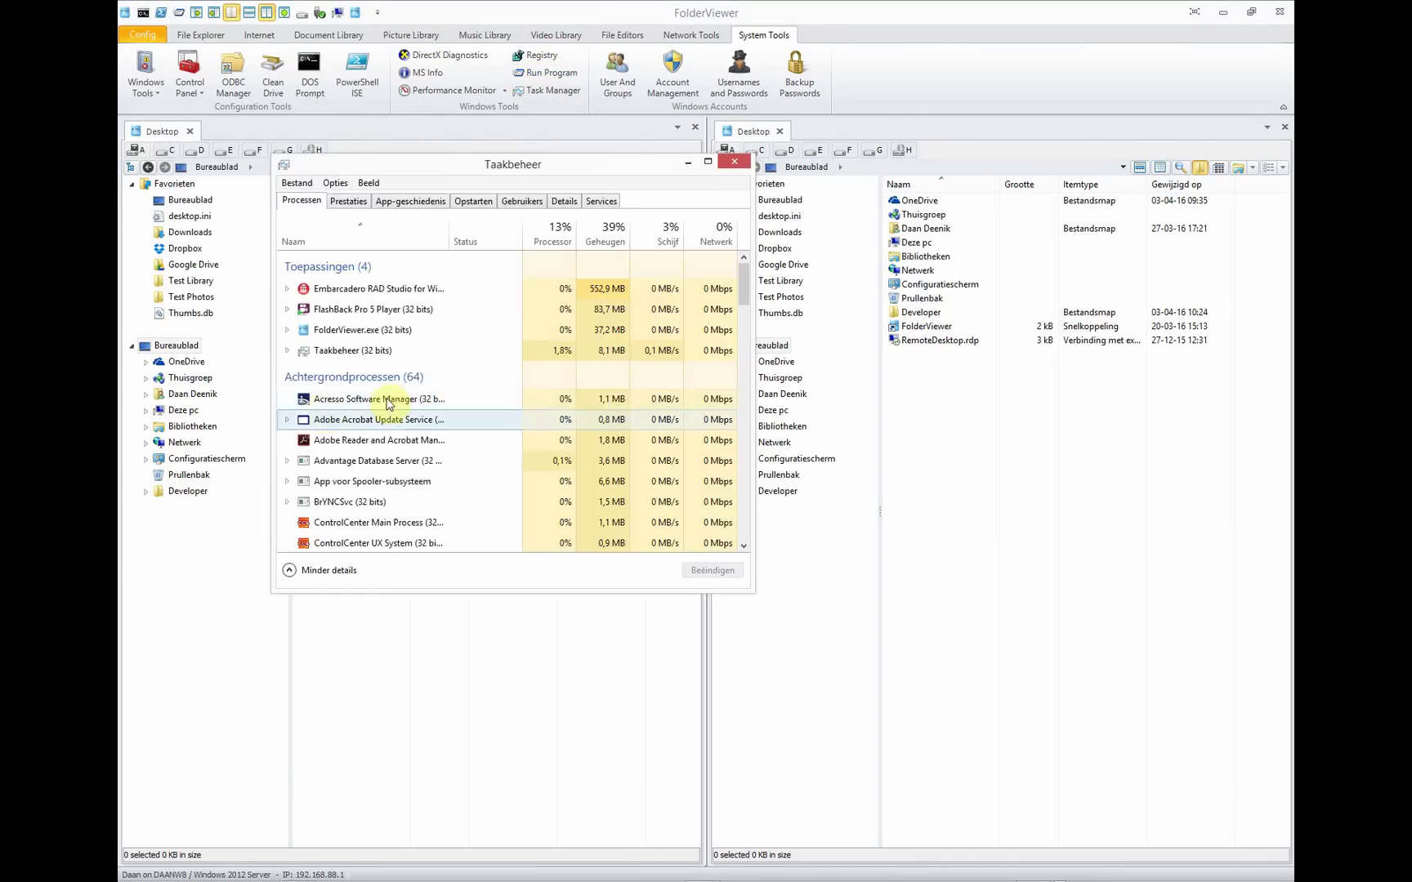
pyautogui.click(563, 201)
pyautogui.click(472, 202)
pyautogui.click(410, 201)
pyautogui.click(348, 201)
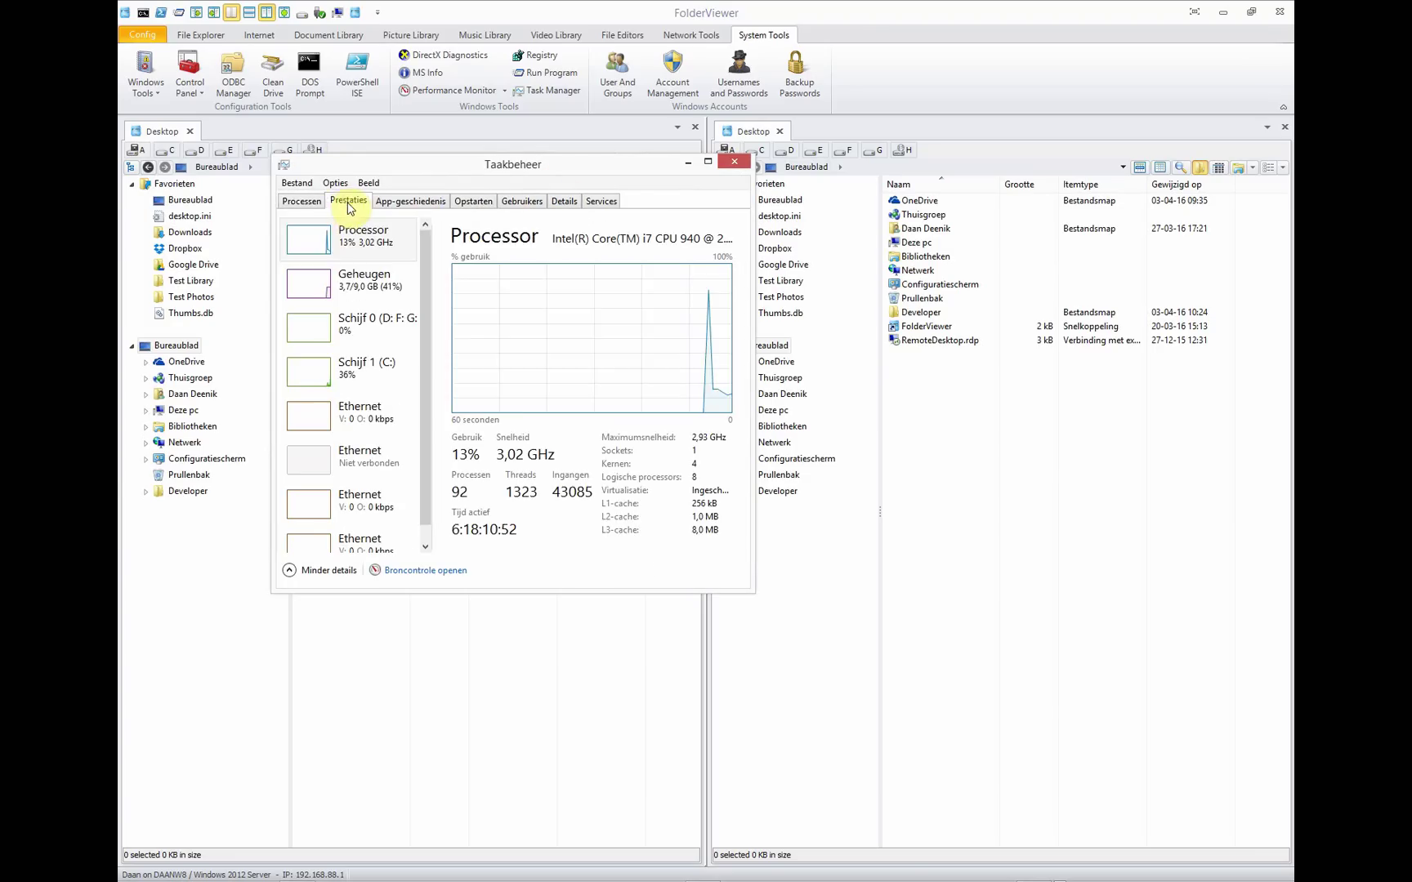
pyautogui.click(302, 201)
pyautogui.click(730, 159)
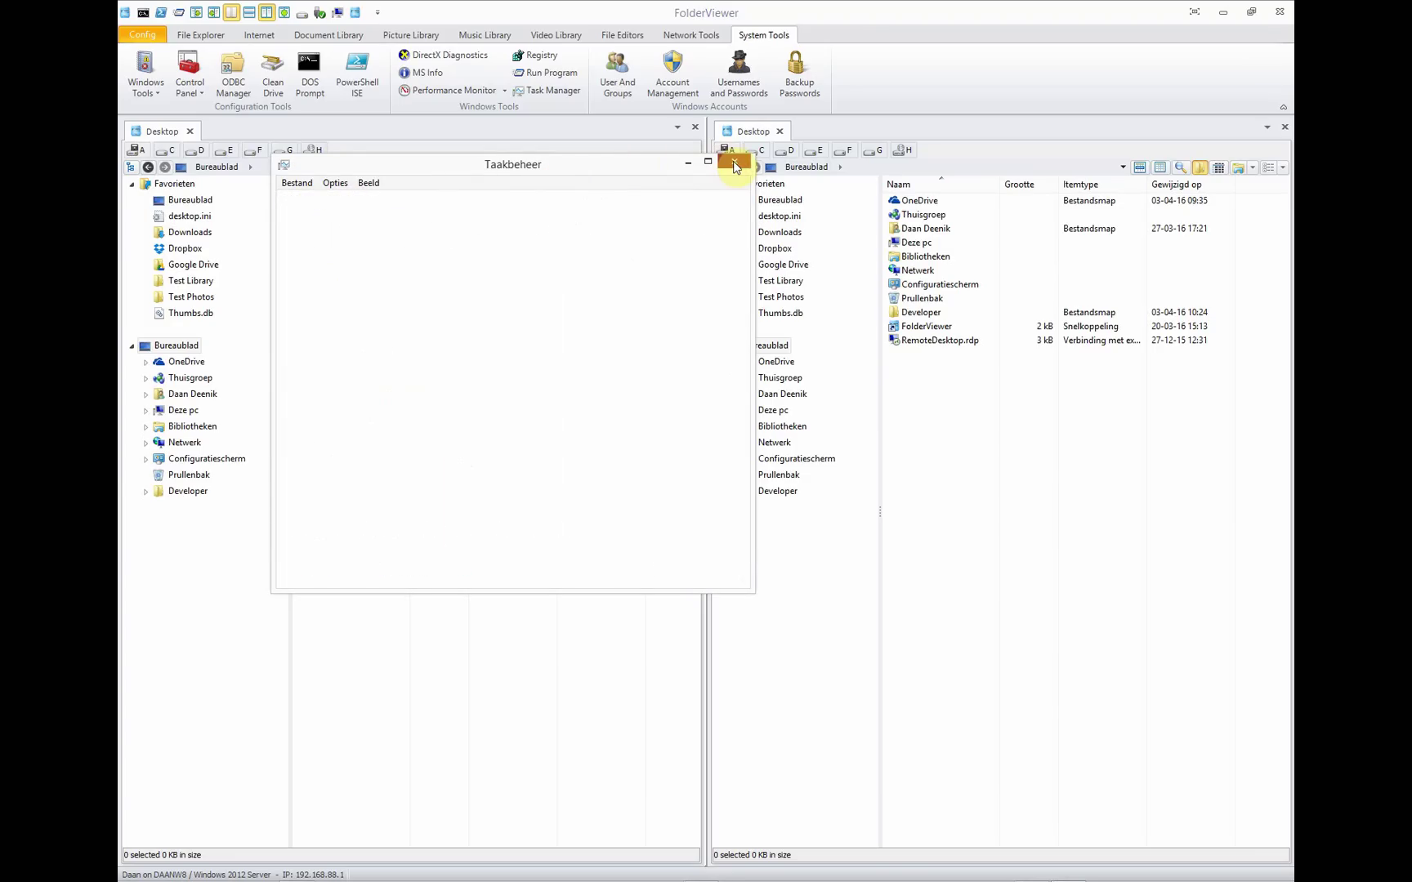
pyautogui.click(640, 81)
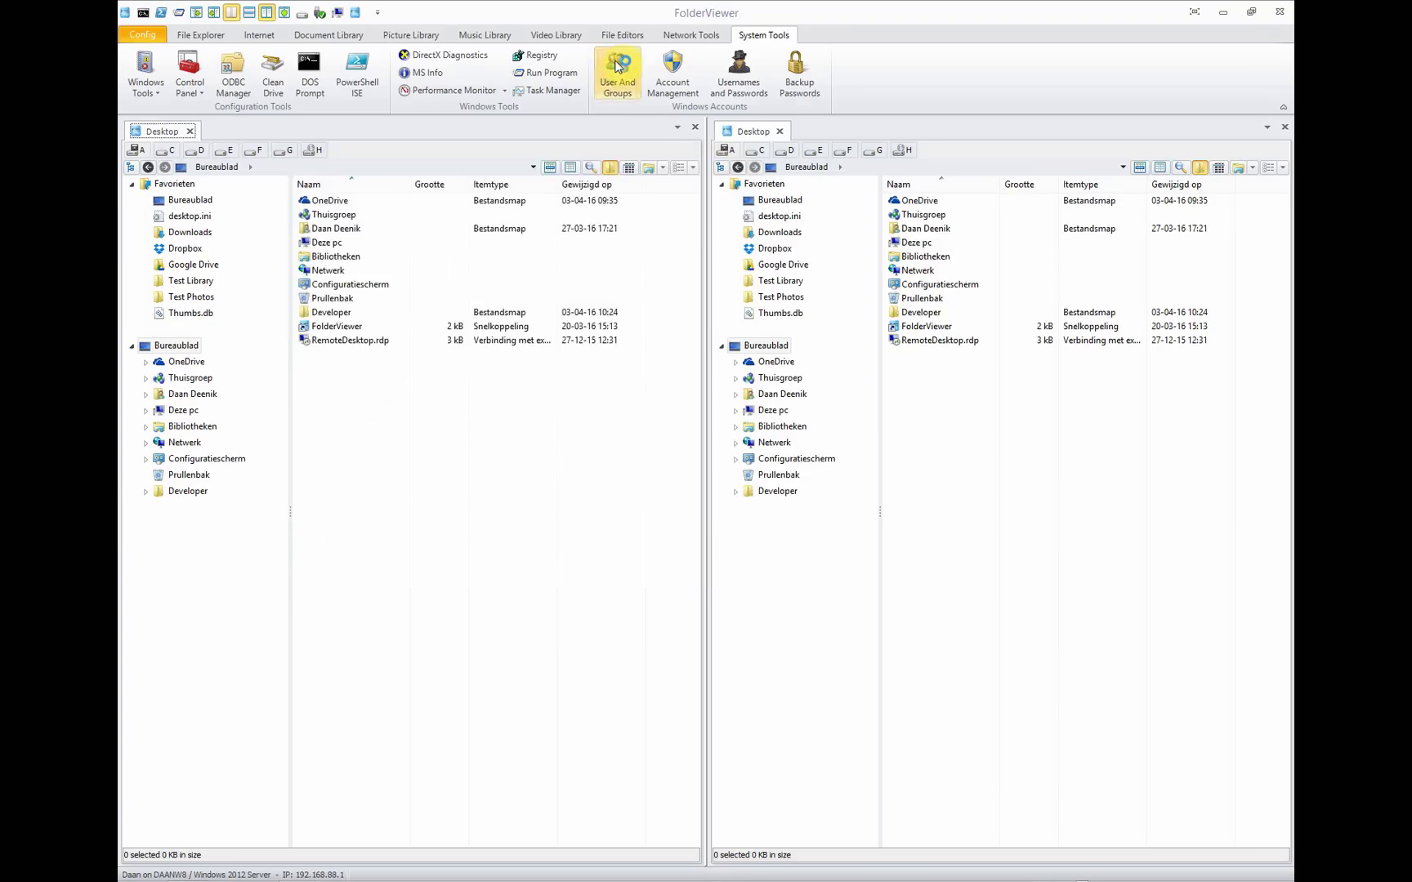
pyautogui.click(624, 181)
pyautogui.click(670, 82)
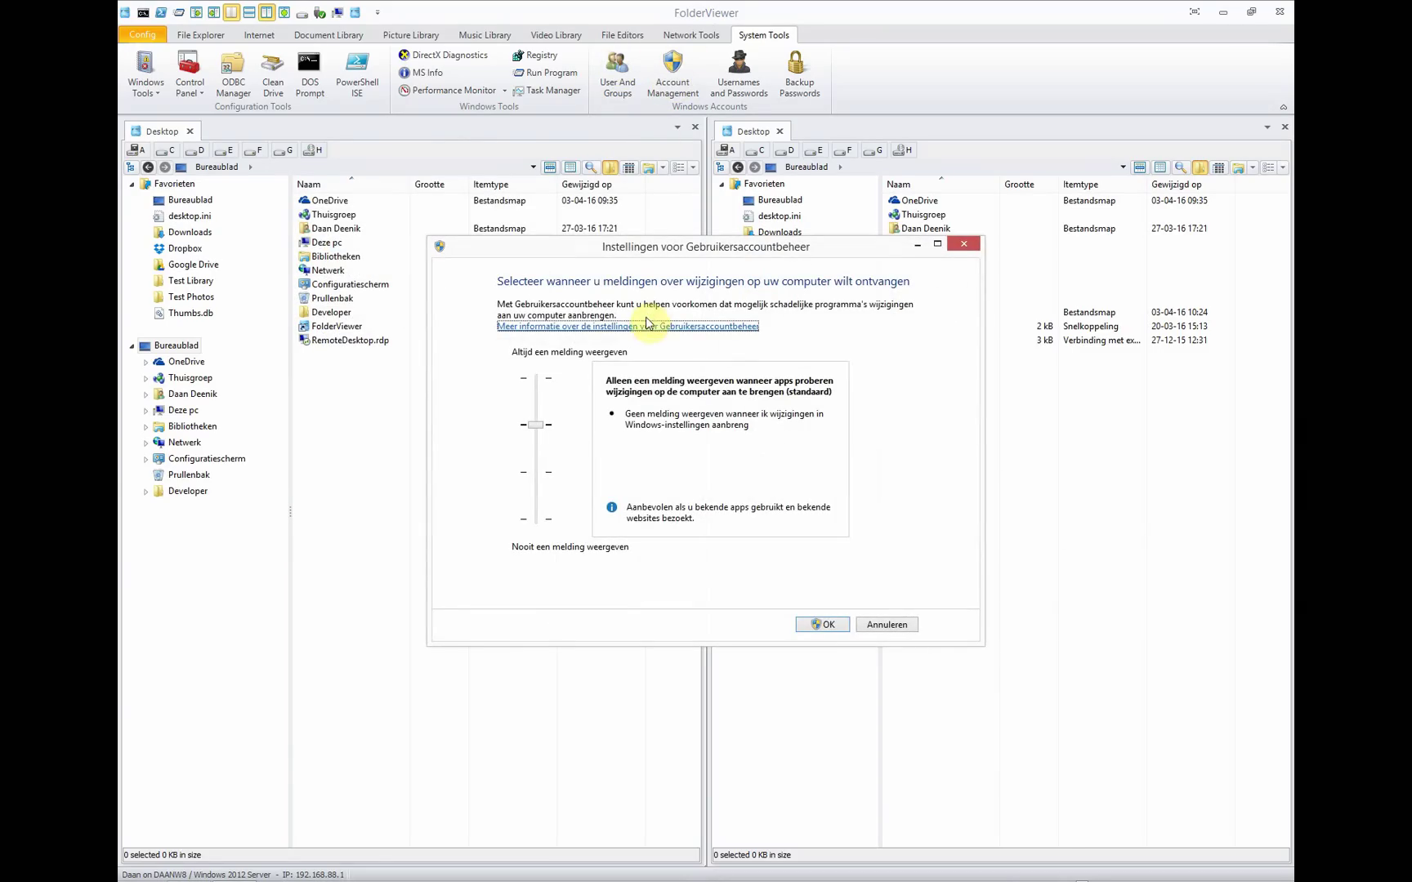
pyautogui.moveTo(616, 255); pyautogui.dragTo(475, 241)
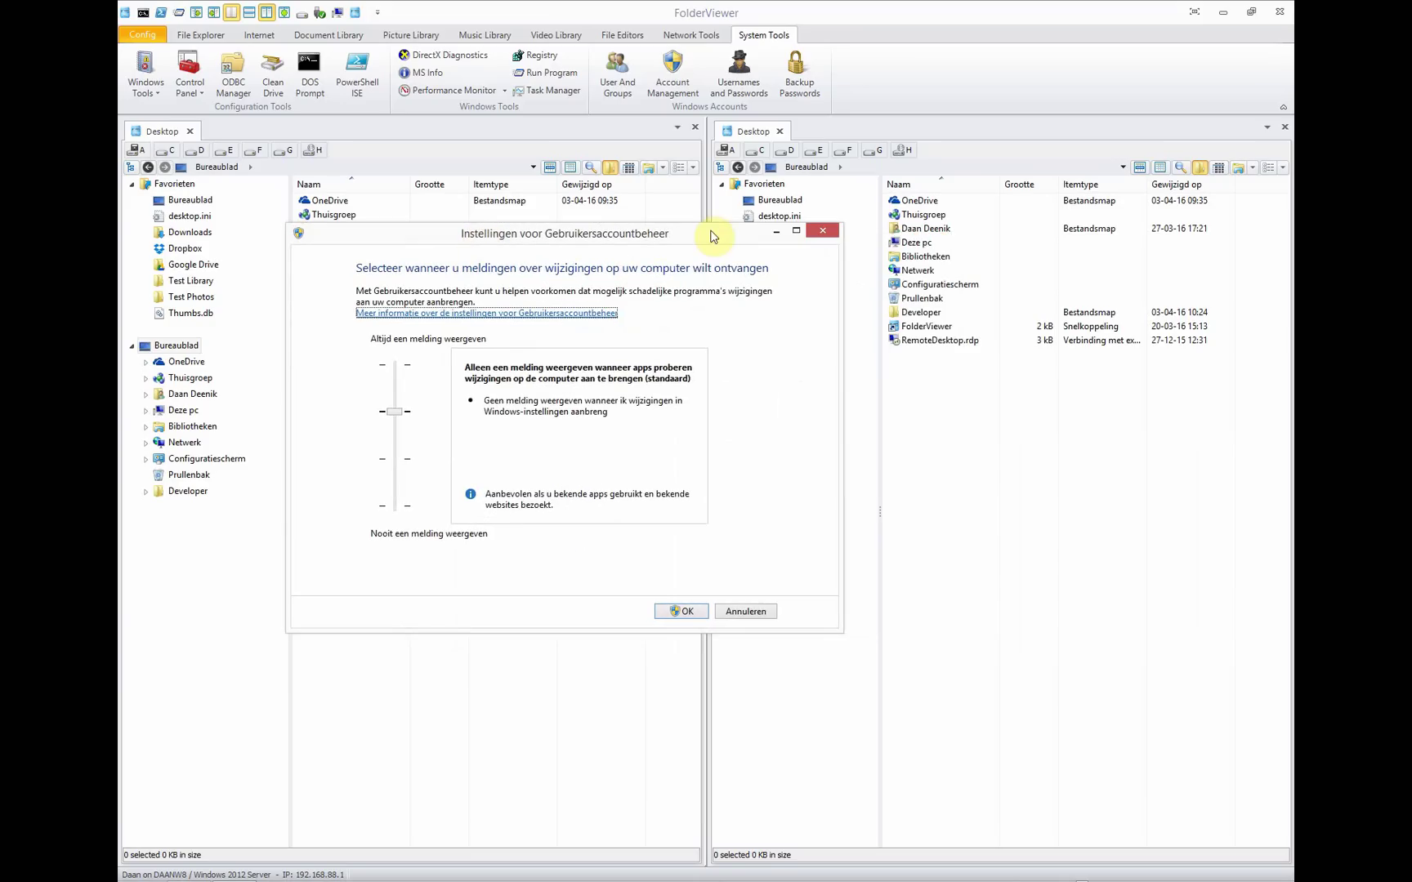
pyautogui.click(821, 235)
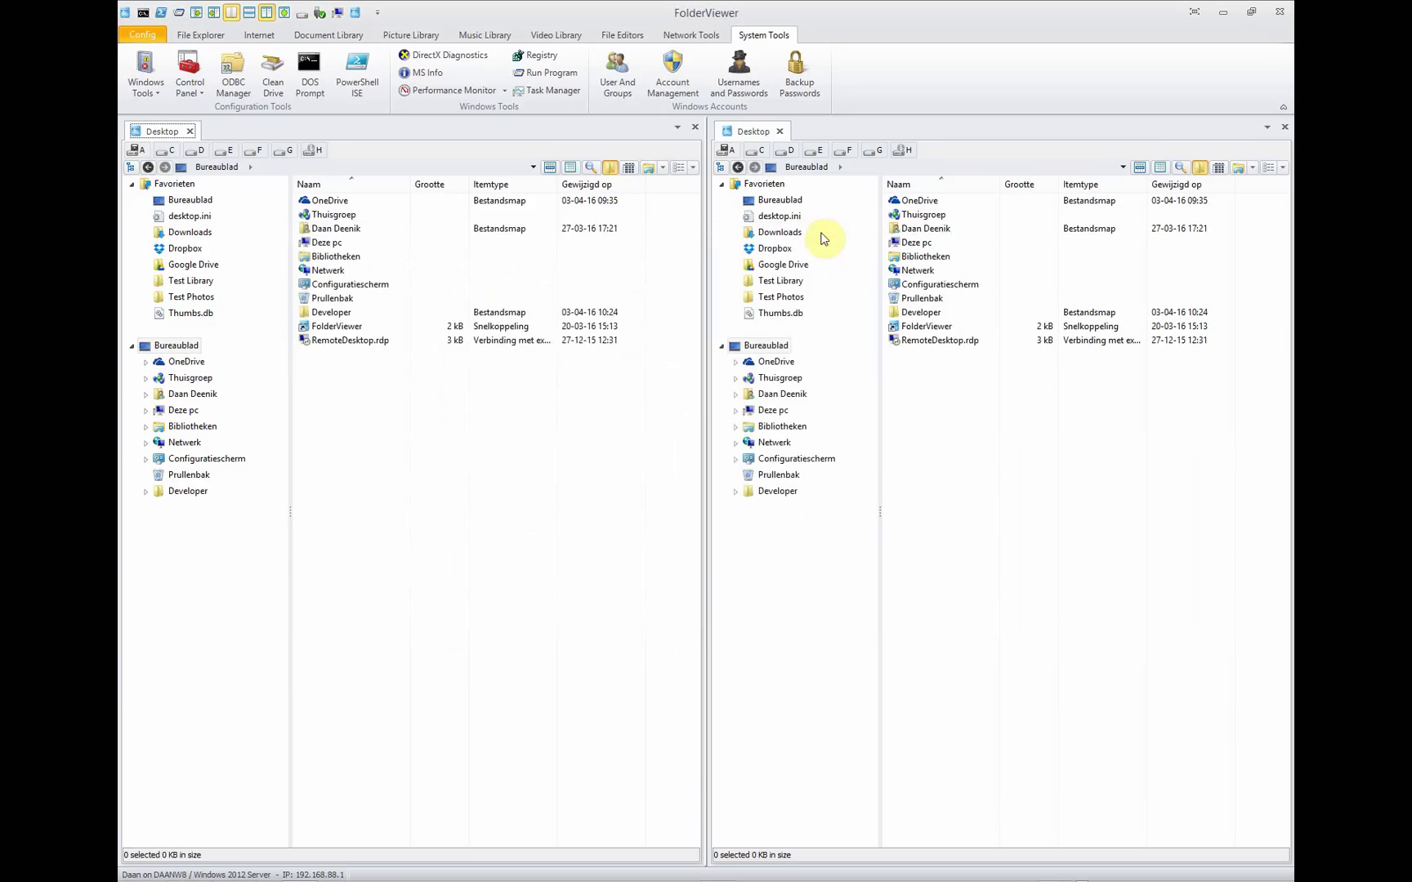
pyautogui.click(743, 84)
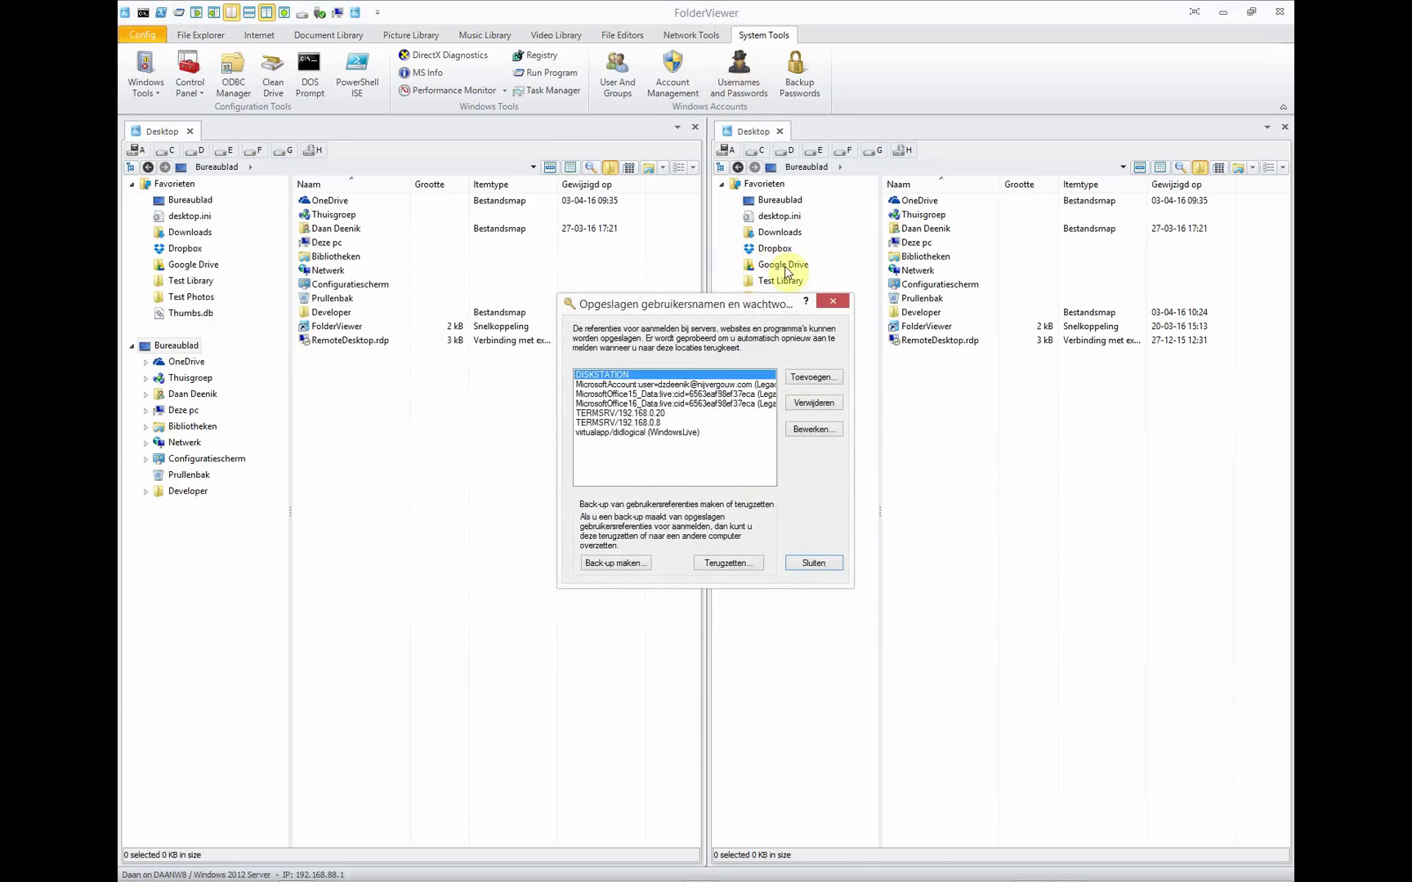
pyautogui.click(832, 301)
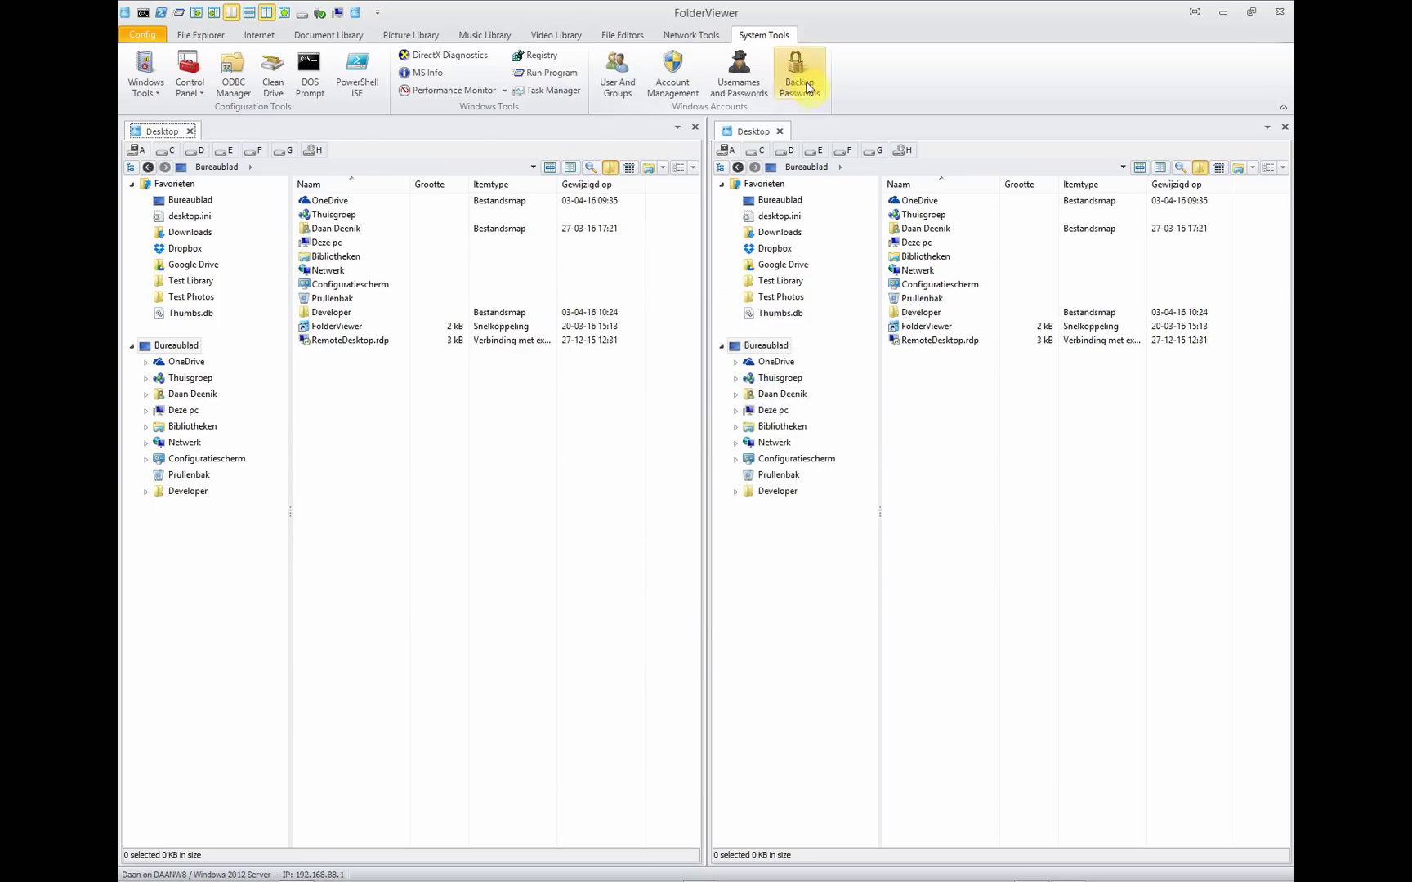
pyautogui.click(798, 77)
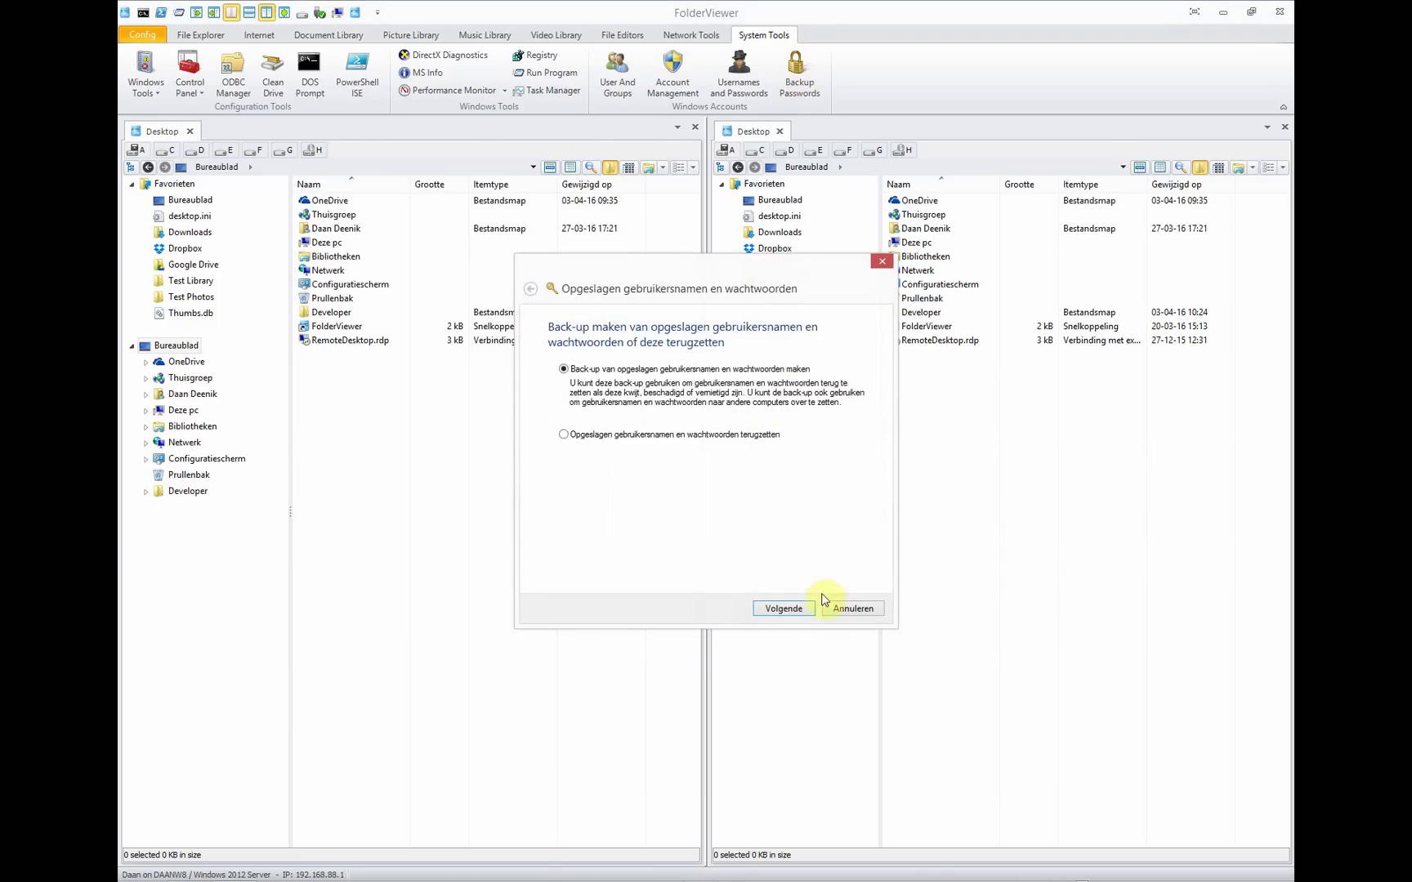
pyautogui.click(850, 609)
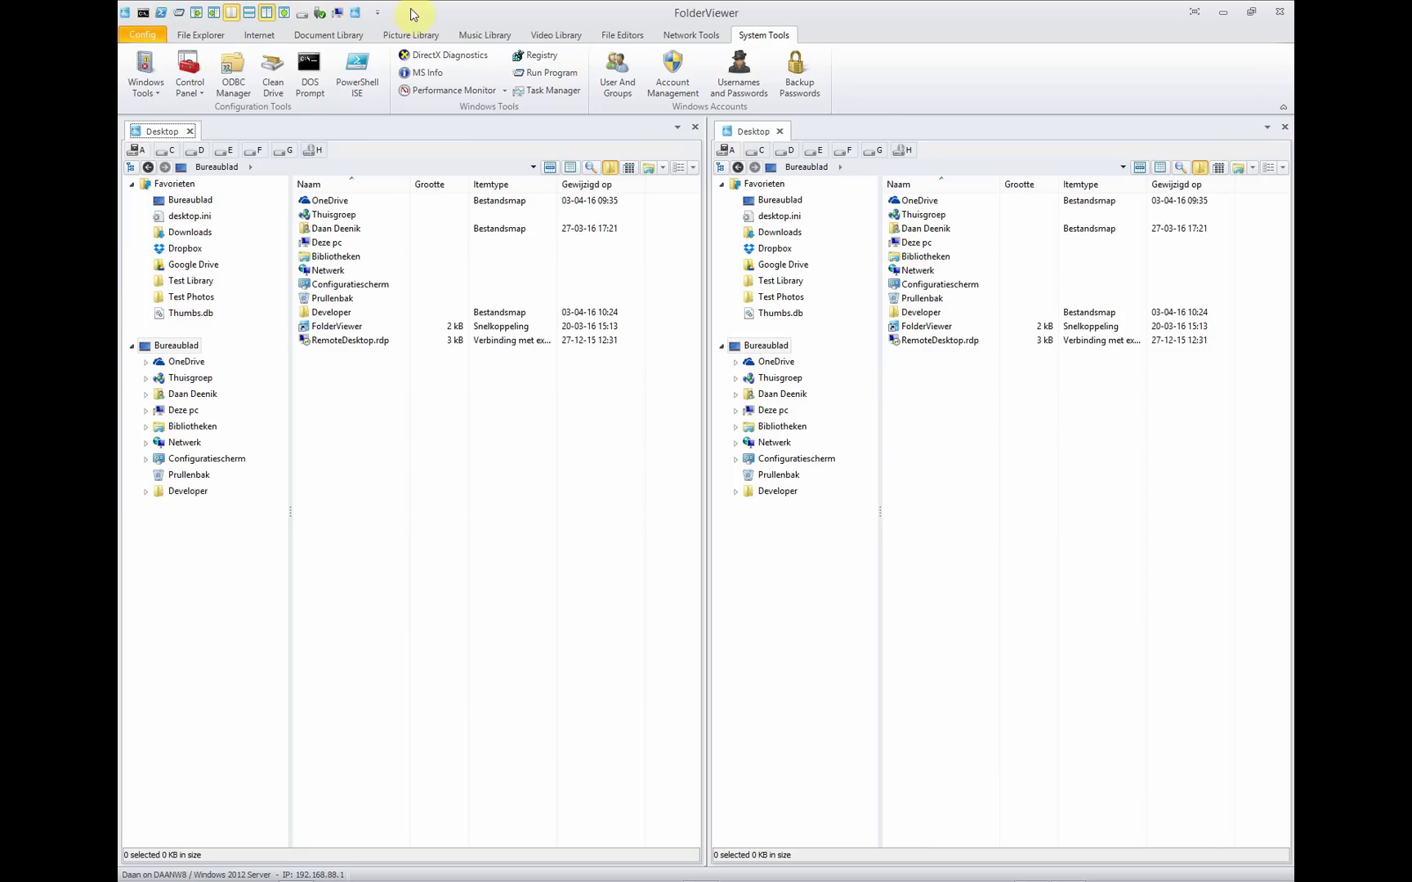
pyautogui.click(197, 16)
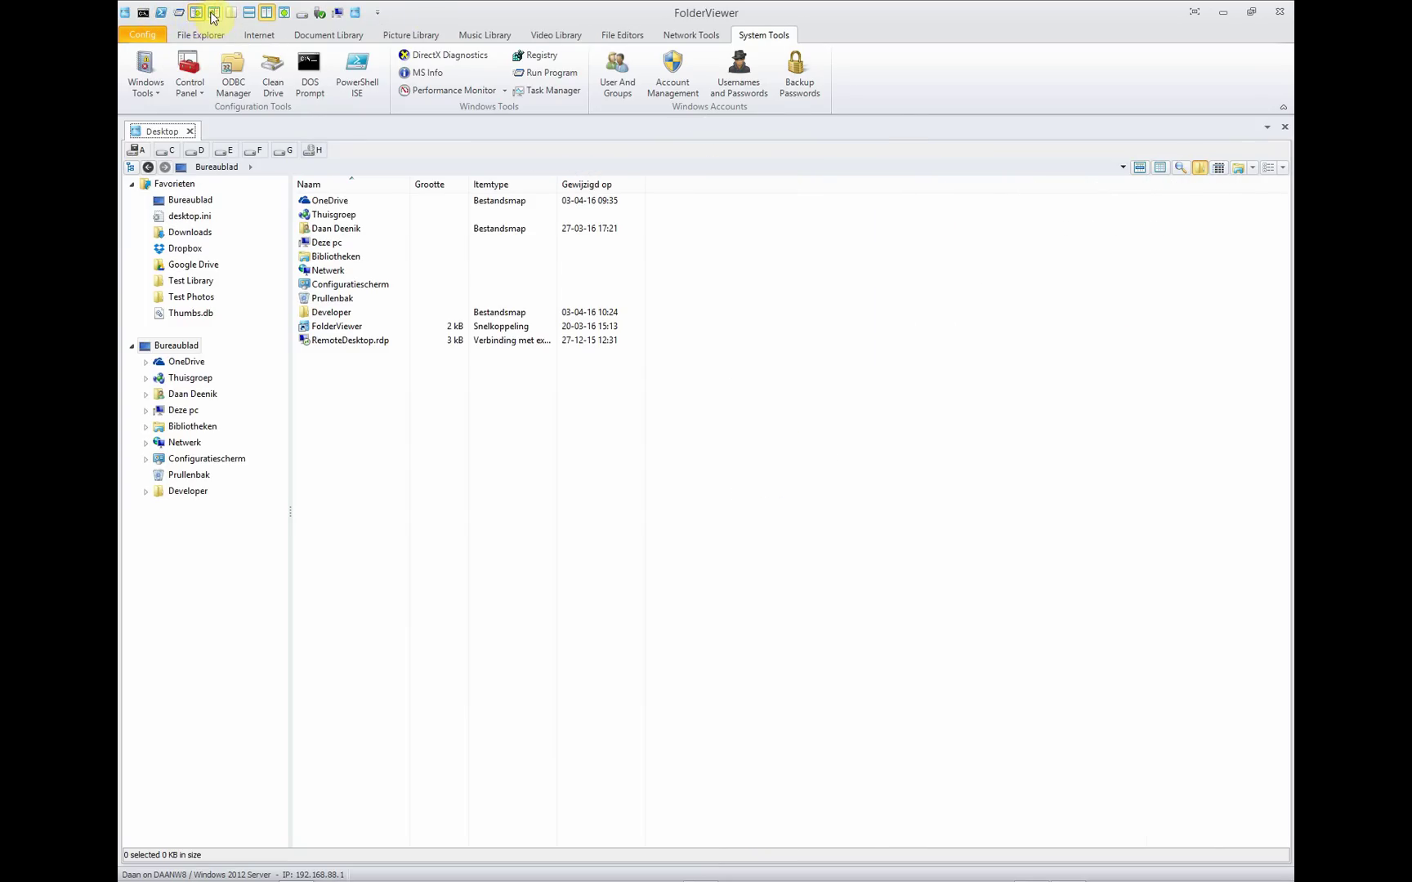
pyautogui.click(232, 15)
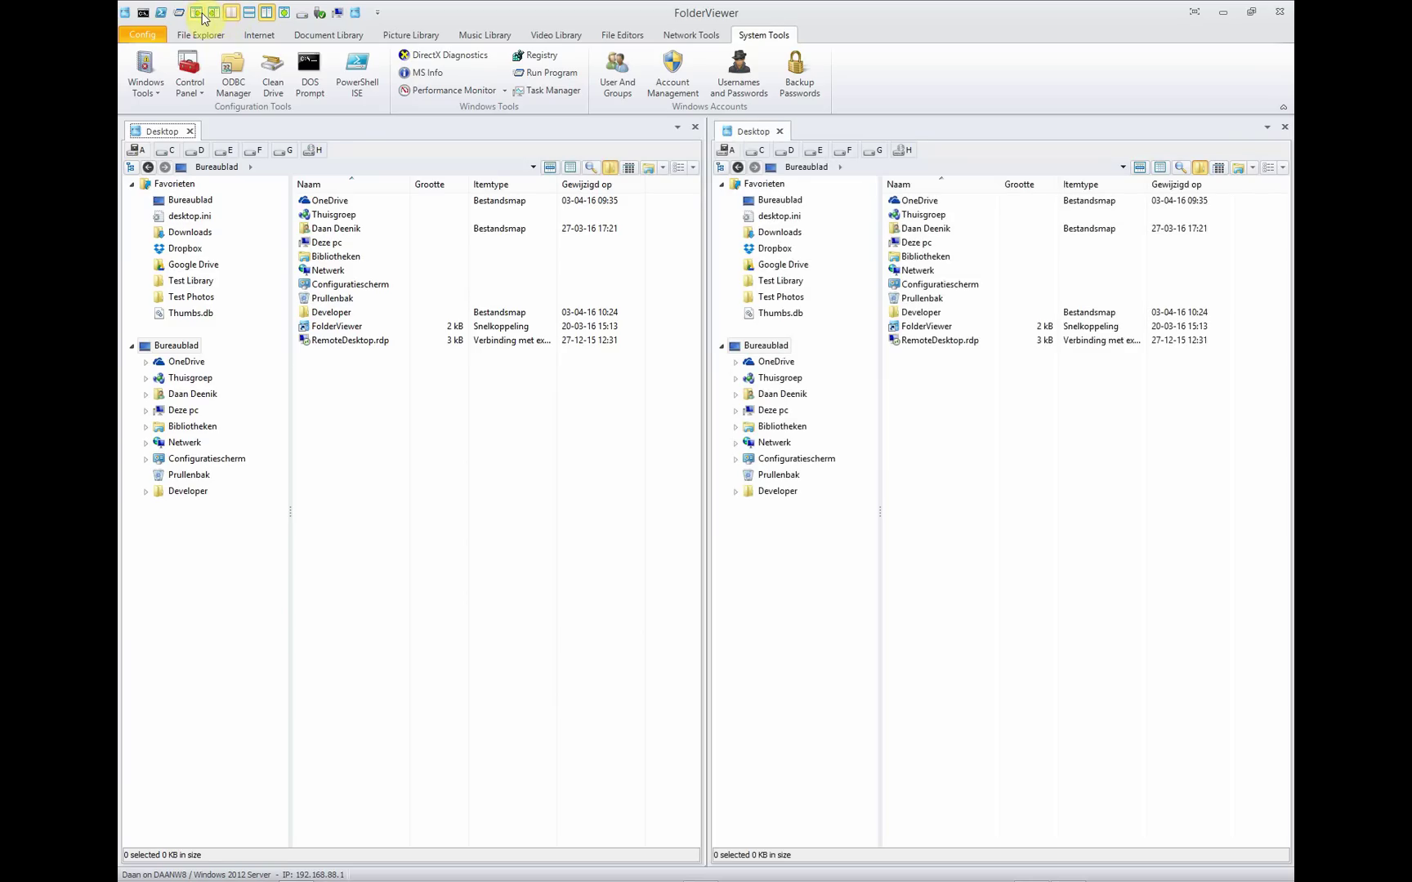
pyautogui.click(213, 15)
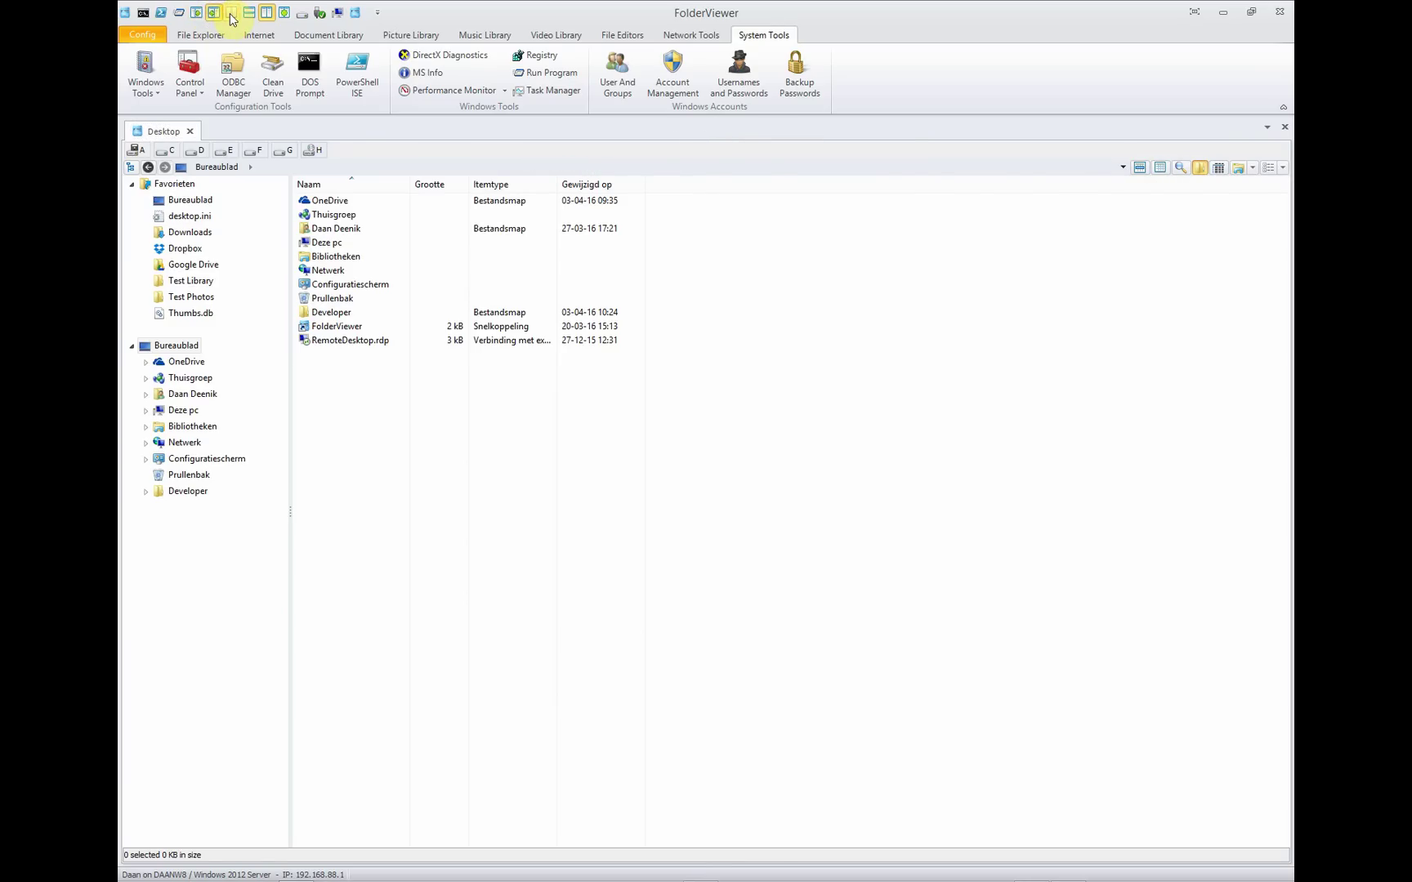
pyautogui.click(232, 15)
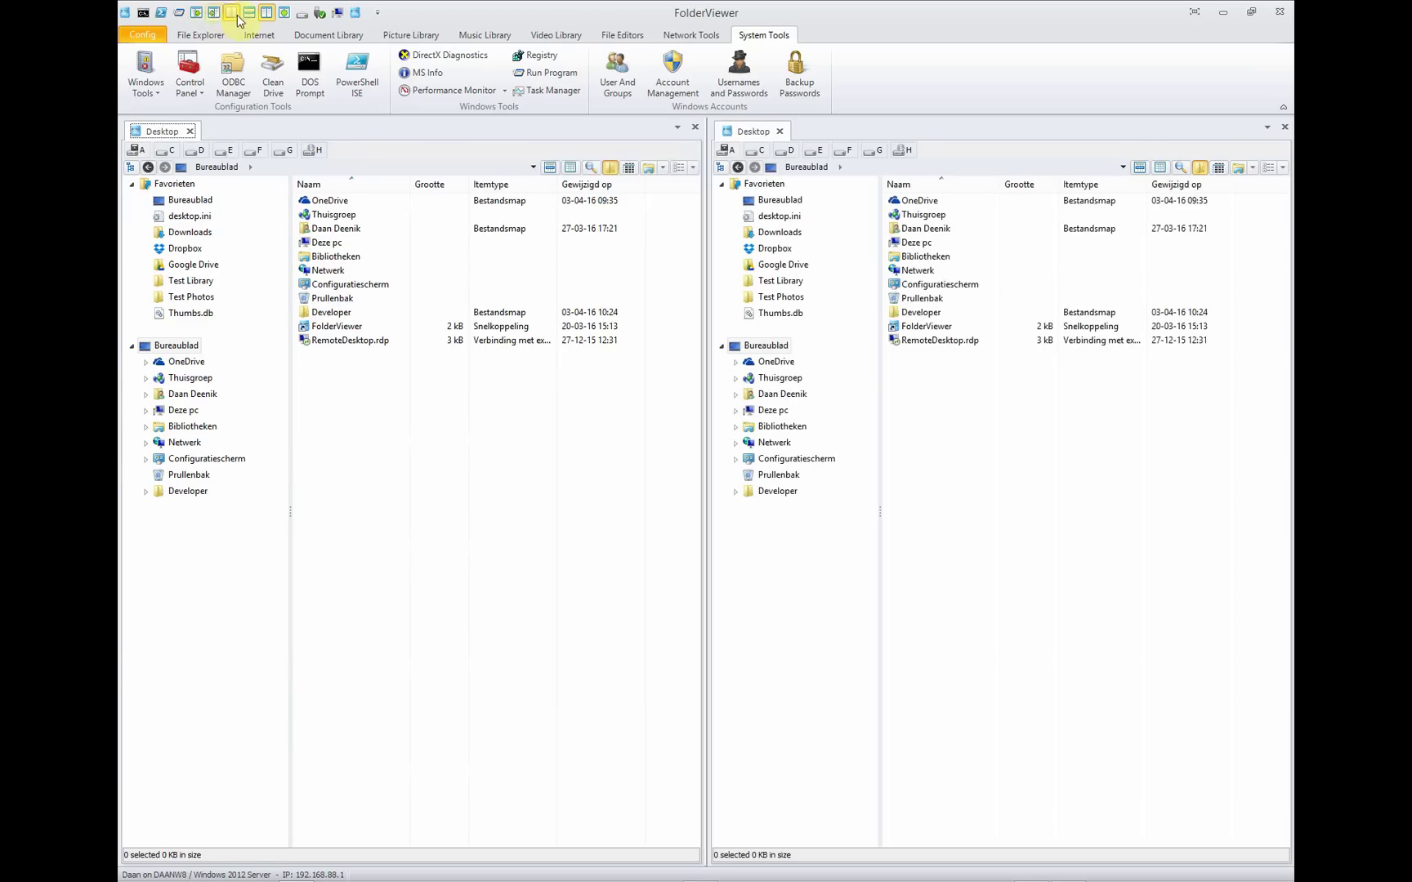
pyautogui.click(284, 14)
pyautogui.click(284, 14)
pyautogui.click(249, 14)
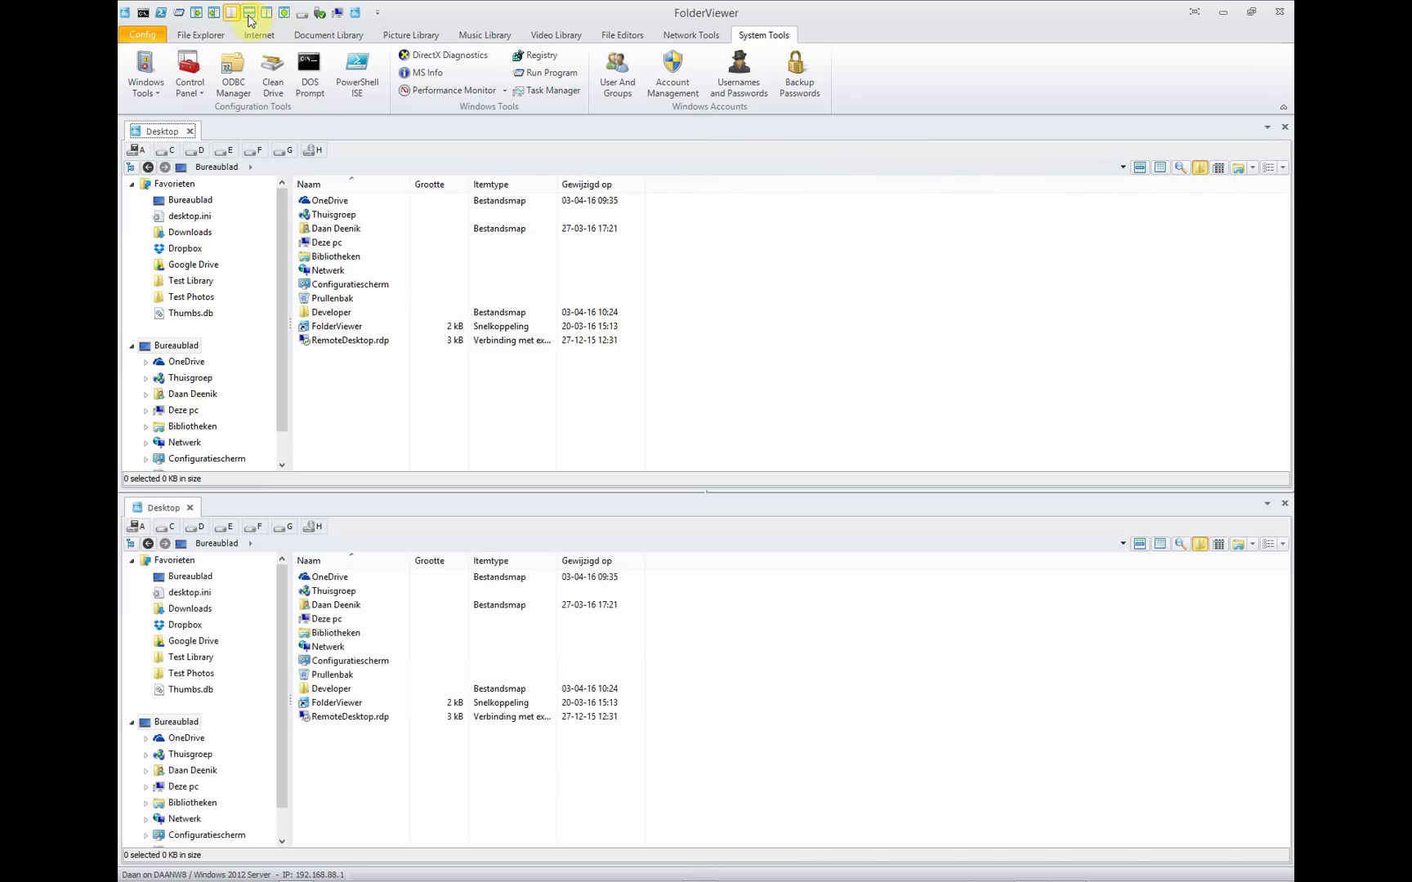
pyautogui.click(267, 13)
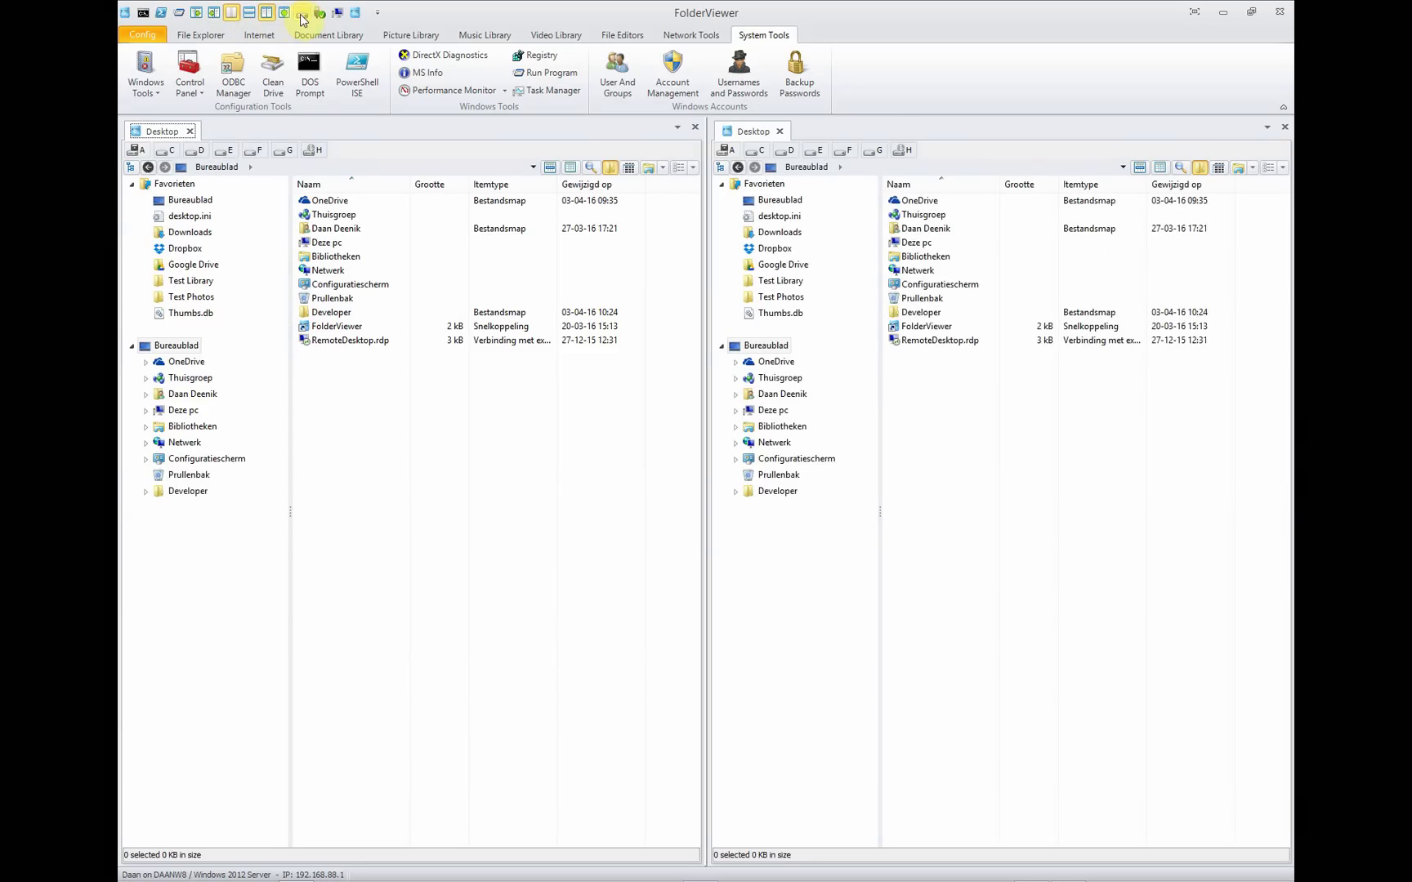
pyautogui.click(298, 14)
pyautogui.click(300, 14)
pyautogui.click(355, 14)
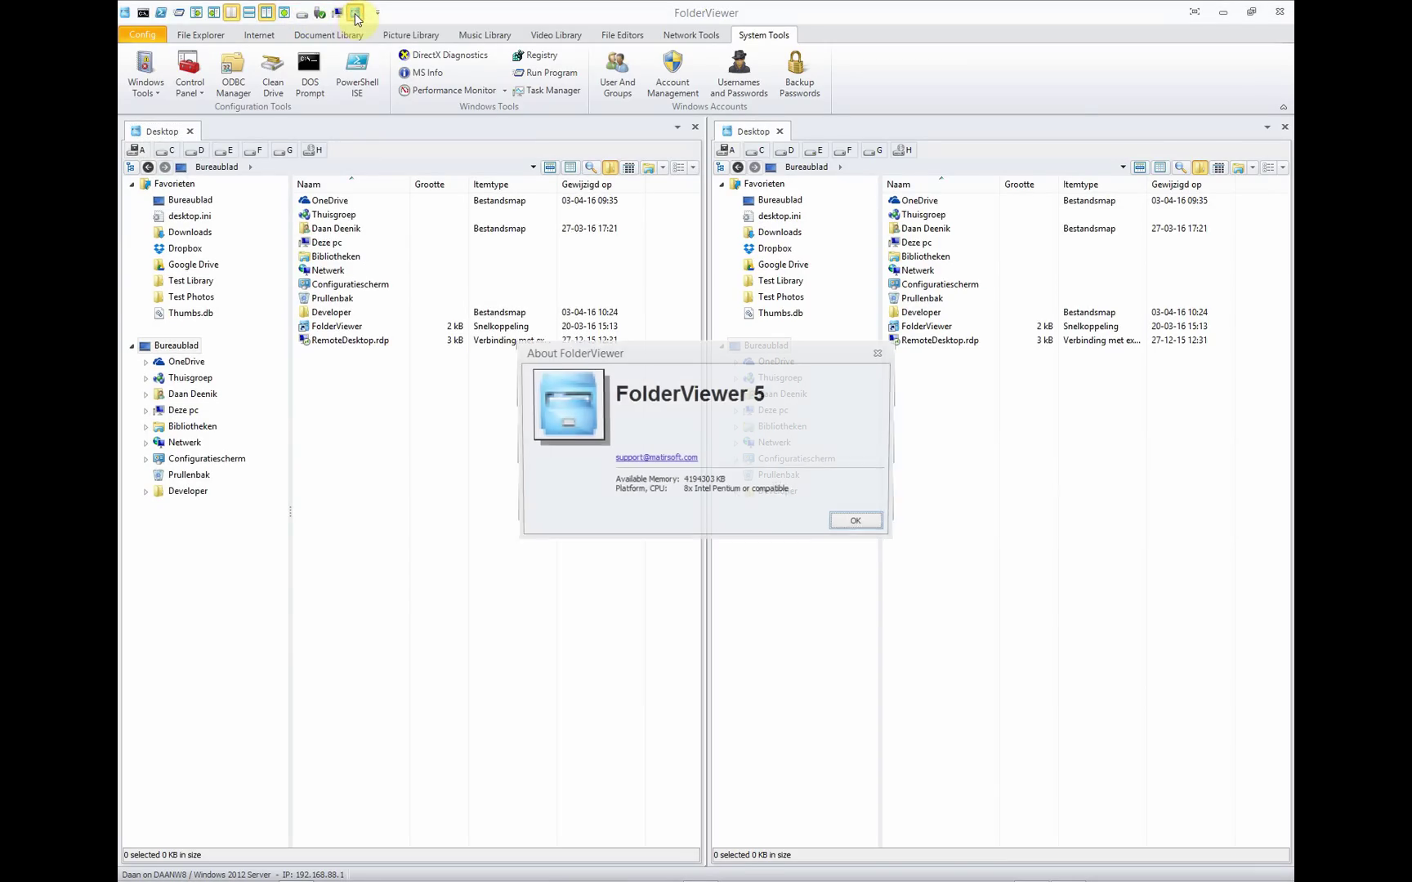
pyautogui.click(858, 524)
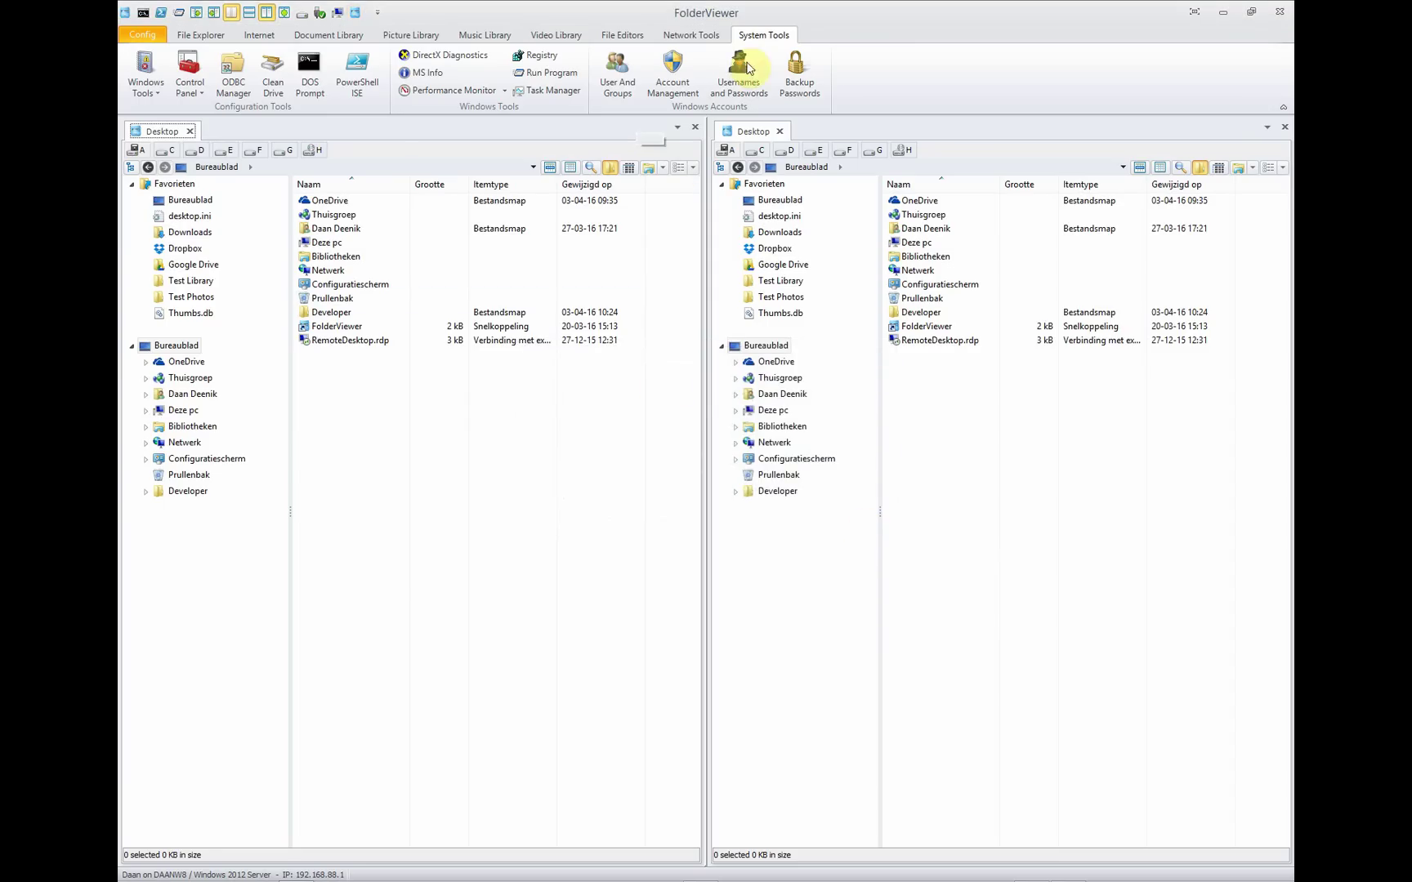